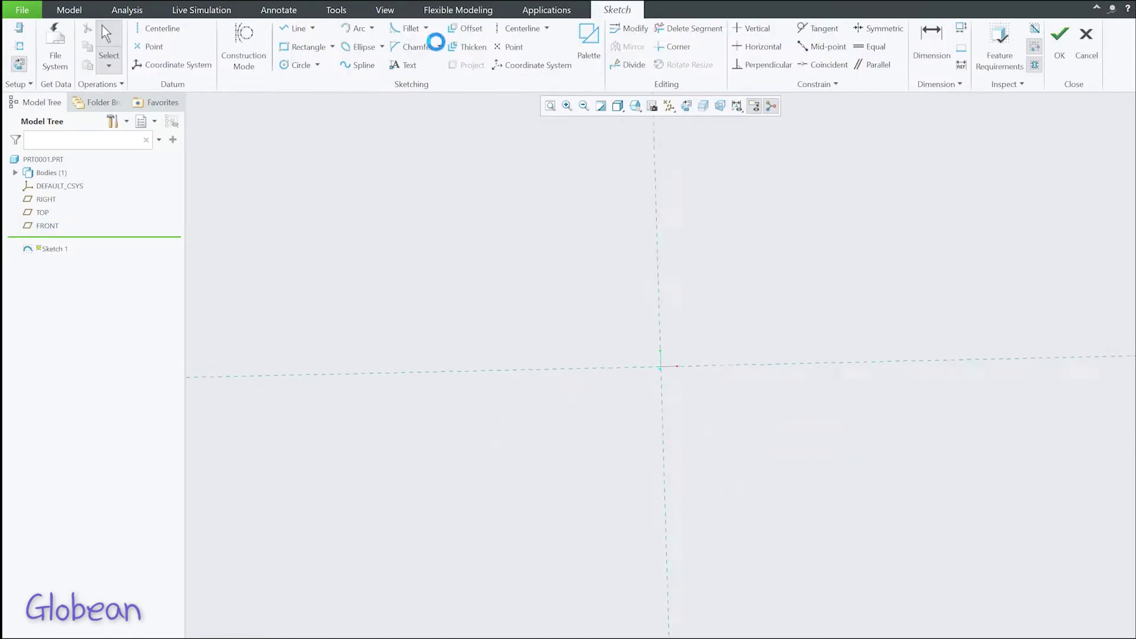
Complete the centred rectangle and dimension it 65 wide by 110 tall.
left_click(743, 474)
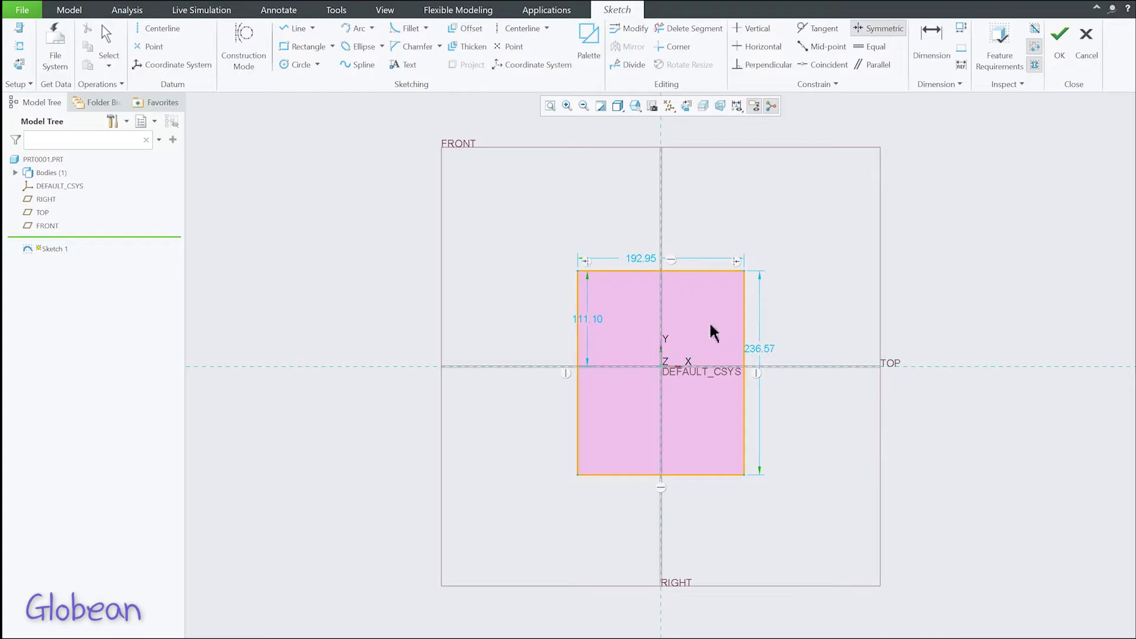
middle_click(786, 322)
scroll(786, 322, "up", 1)
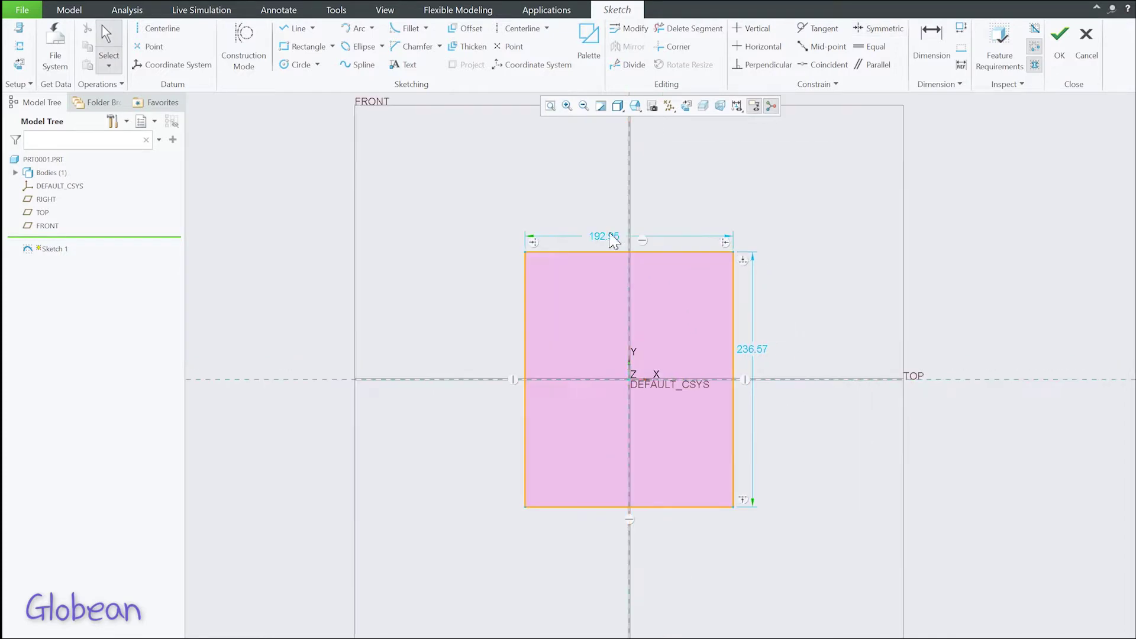
double_click(616, 237)
type("3")
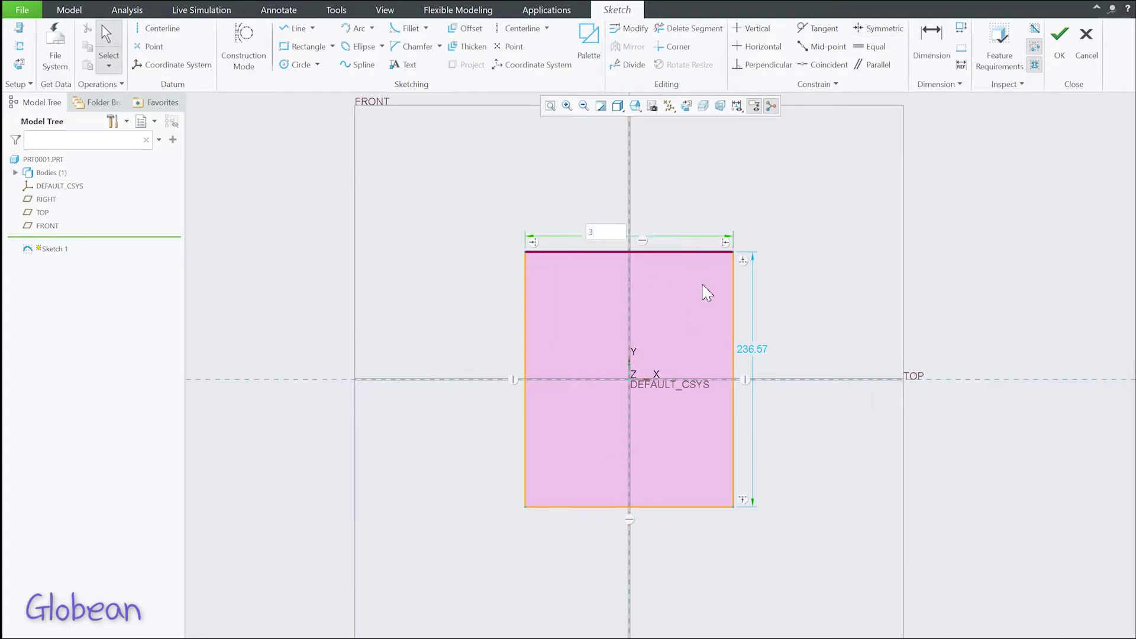
type("65")
key("Return")
double_click(685, 352)
type("110")
key("Return")
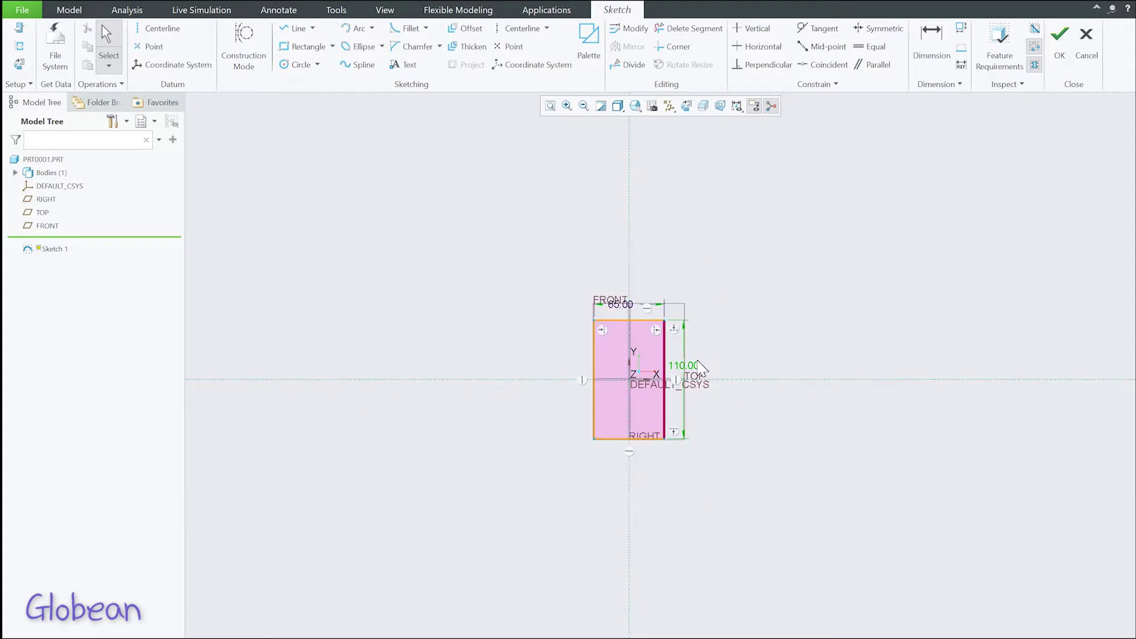
left_click(622, 316)
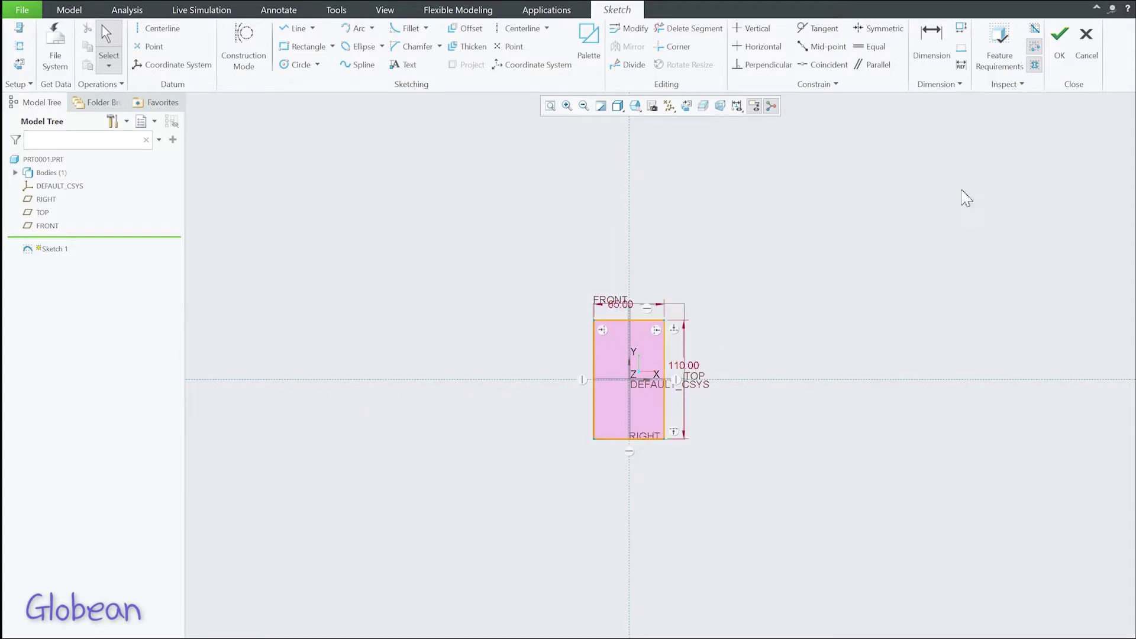
Finish Sketch 1 and draw a horizontal centerline in the new Sketch 2.
left_click(1061, 47)
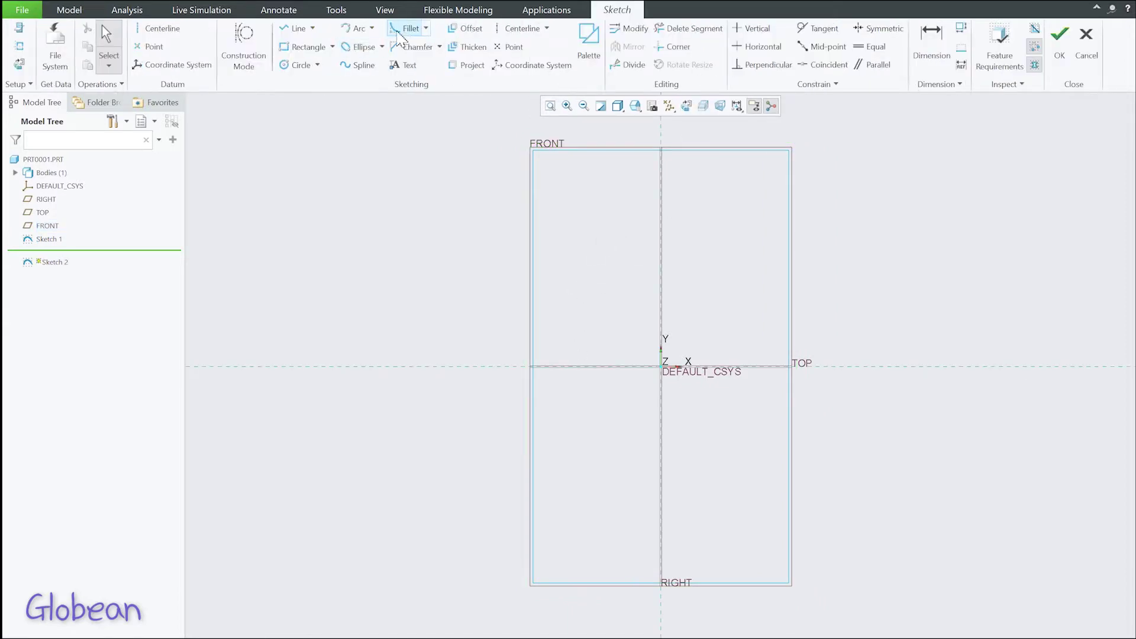
left_click(356, 67)
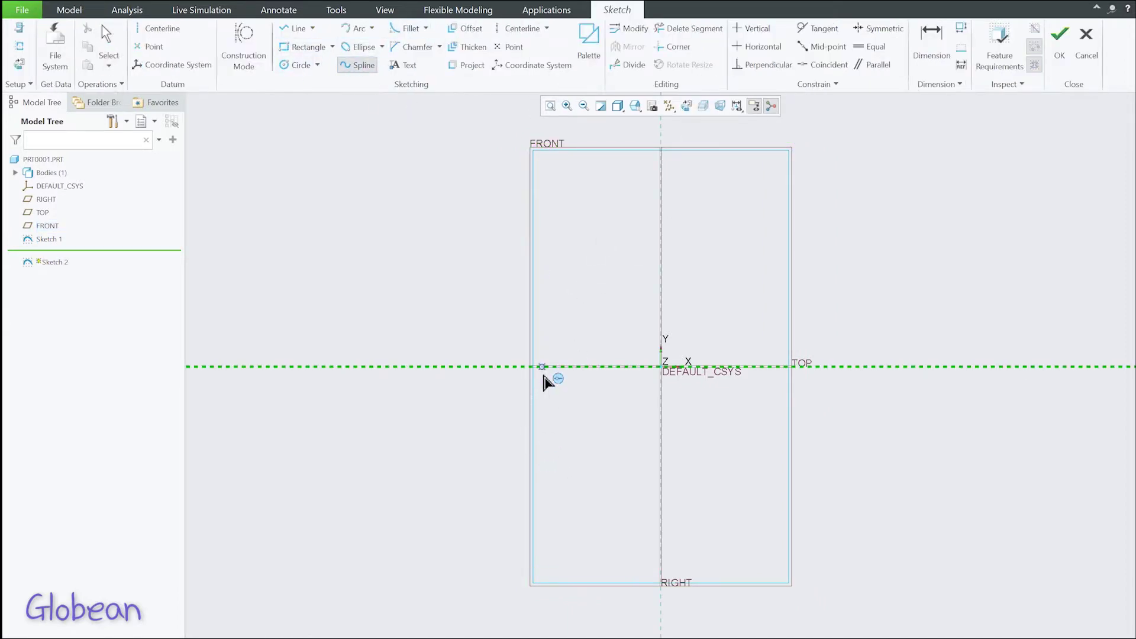
left_click(520, 28)
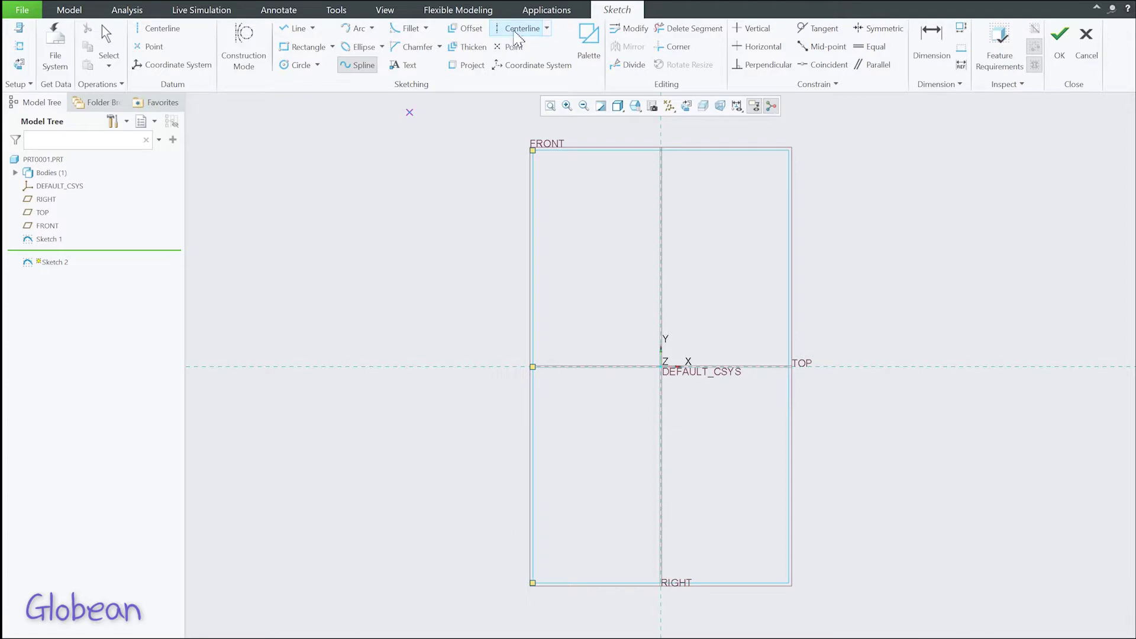
left_click(593, 322)
left_click(520, 322)
Dimension the centerline 10 above the TOP reference.
left_click(932, 41)
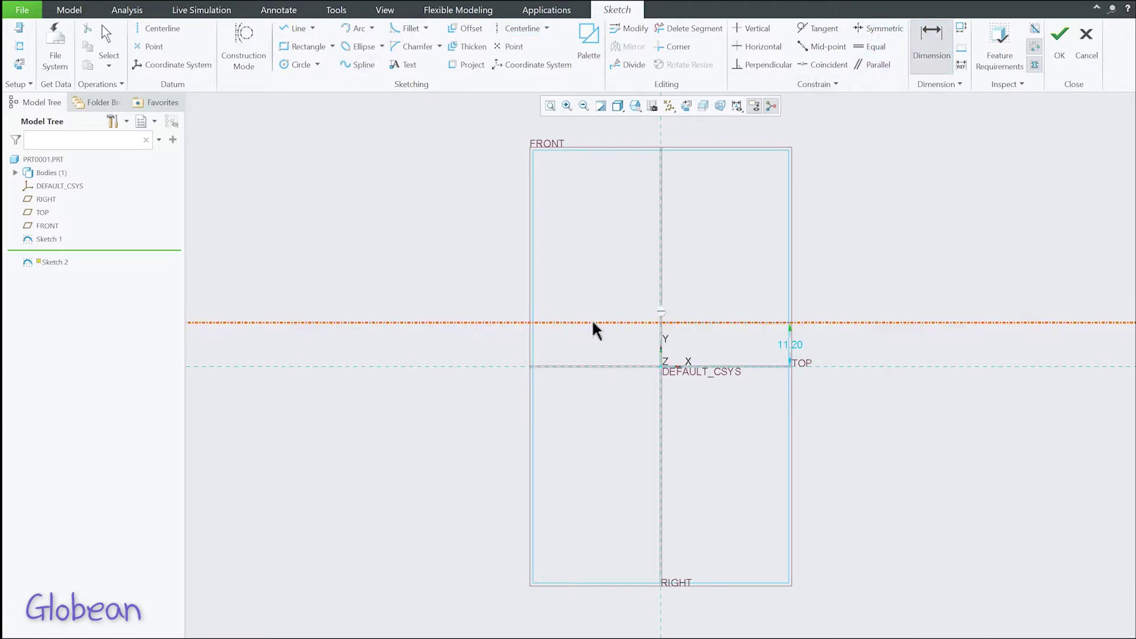
left_click(596, 323)
left_click(600, 367)
middle_click(593, 354)
type("10")
key("Return")
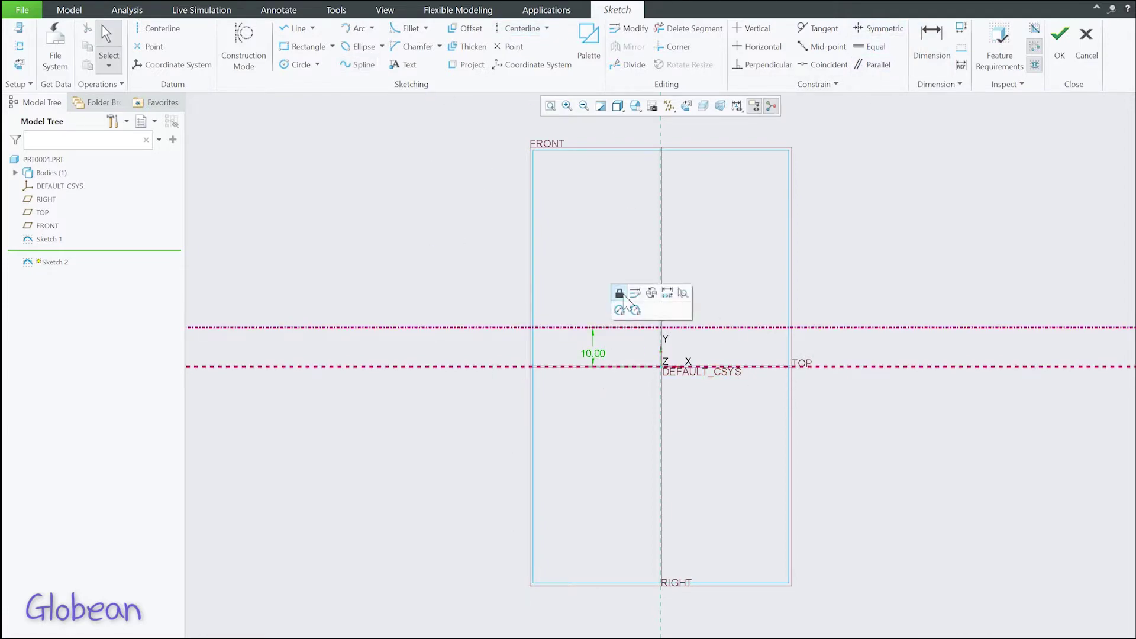
left_click_drag(593, 353, 450, 353)
Draw a three-point spline from the centerline down to the rectangle's bottom centre.
left_click(357, 65)
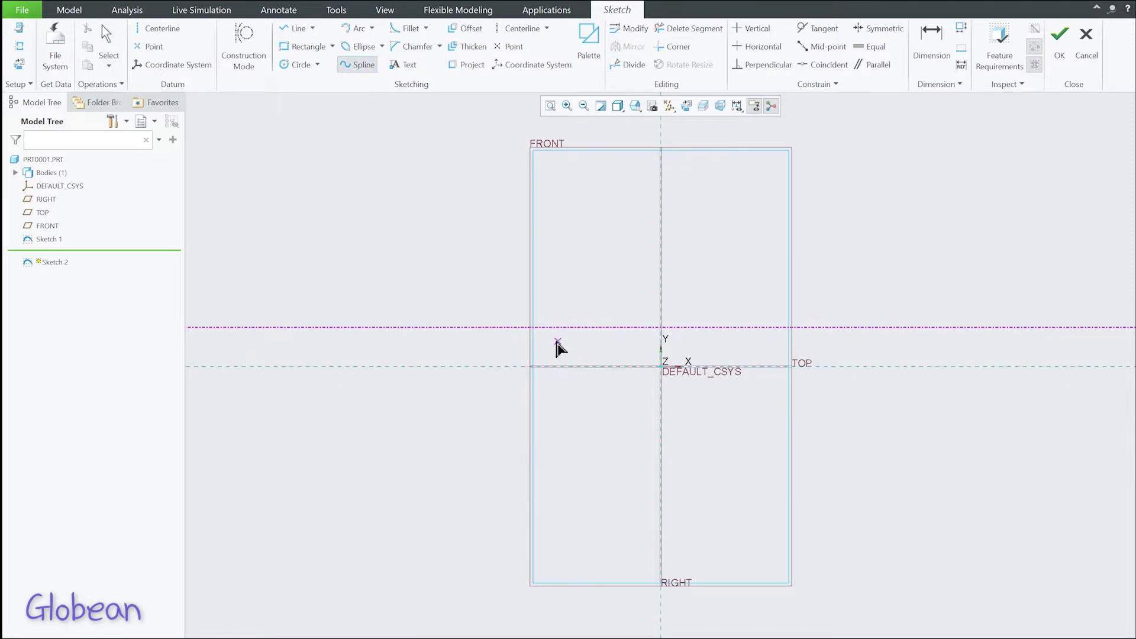
left_click(532, 327)
left_click(584, 536)
left_click(660, 584)
middle_click(633, 542)
scroll(609, 317, "up", 3)
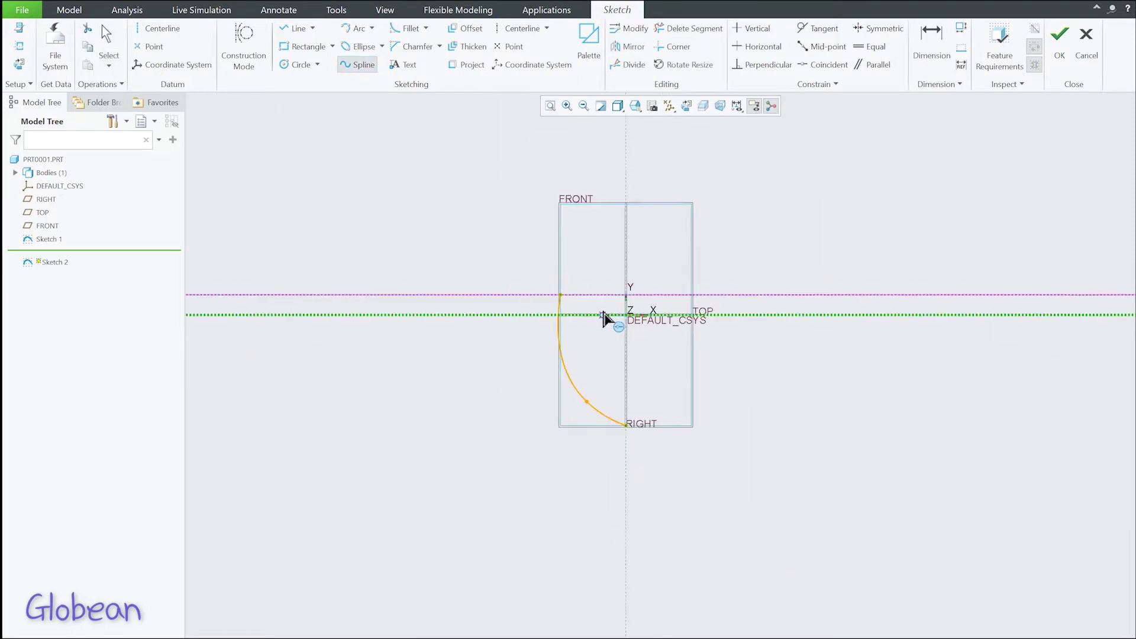
scroll(593, 261, "down", 3)
left_click(520, 367)
left_click(628, 28)
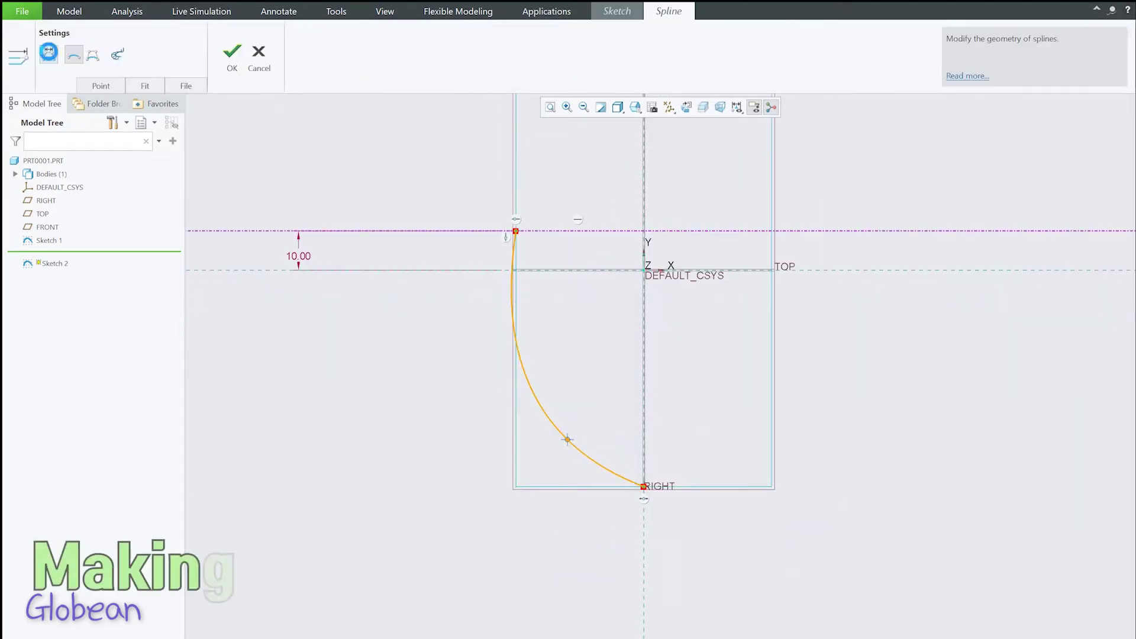
left_click(232, 53)
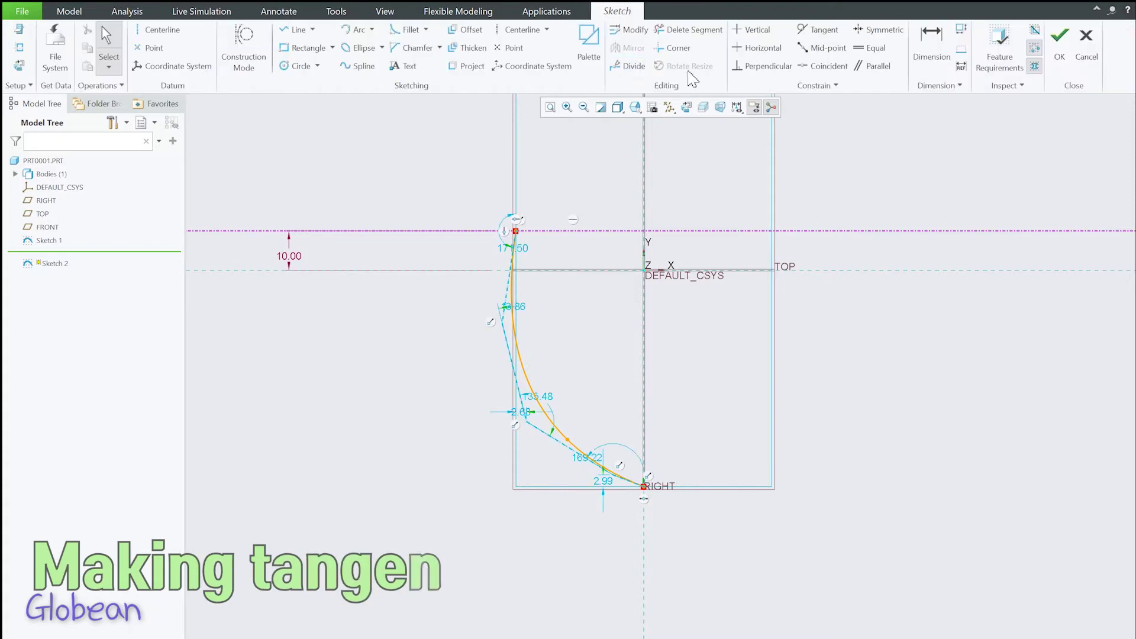
Finish making the spline's lower end run horizontally into the bottom centre.
middle_click(622, 476)
scroll(562, 444, "up", 1)
scroll(671, 463, "down", 3)
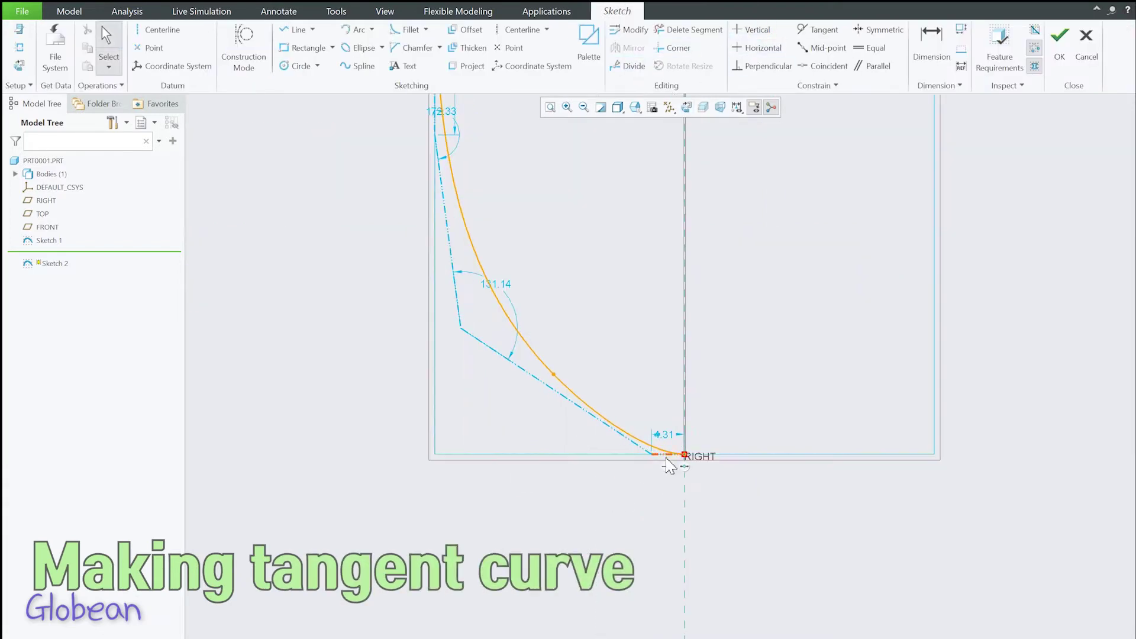
scroll(722, 463, "down", 2)
scroll(538, 294, "up", 2)
scroll(490, 218, "up", 2)
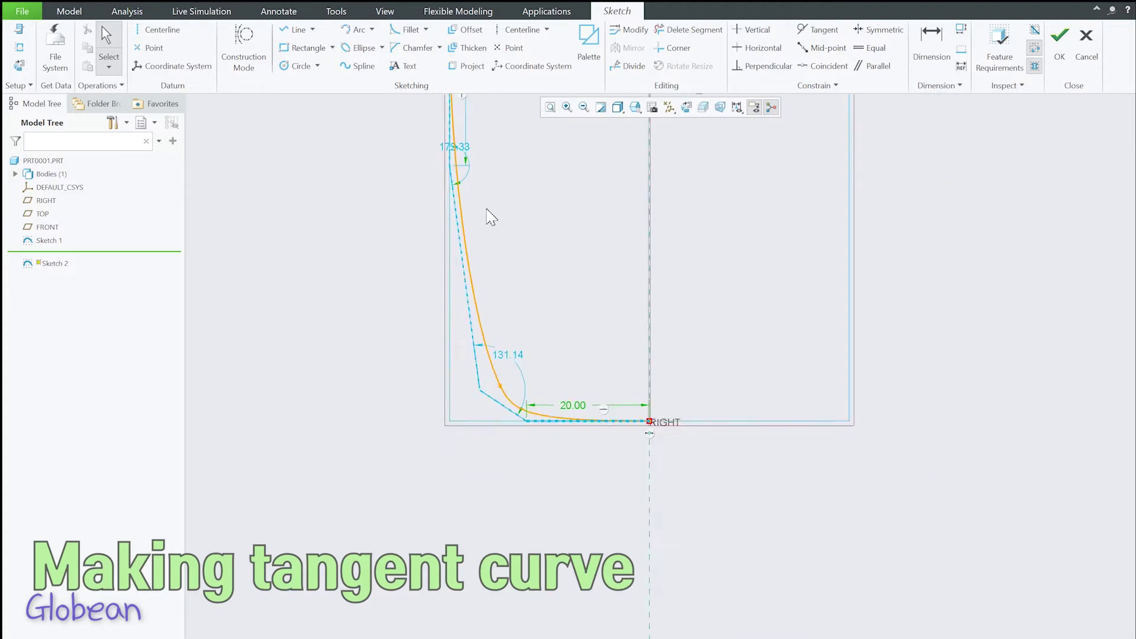
scroll(467, 177, "up", 2)
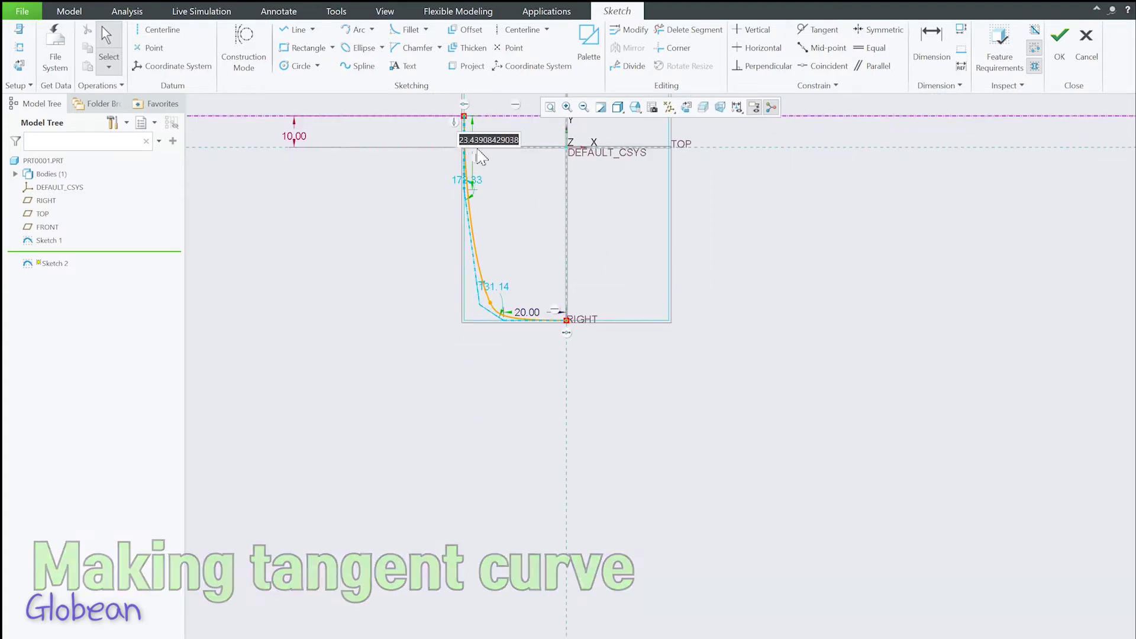
scroll(485, 154, "down", 2)
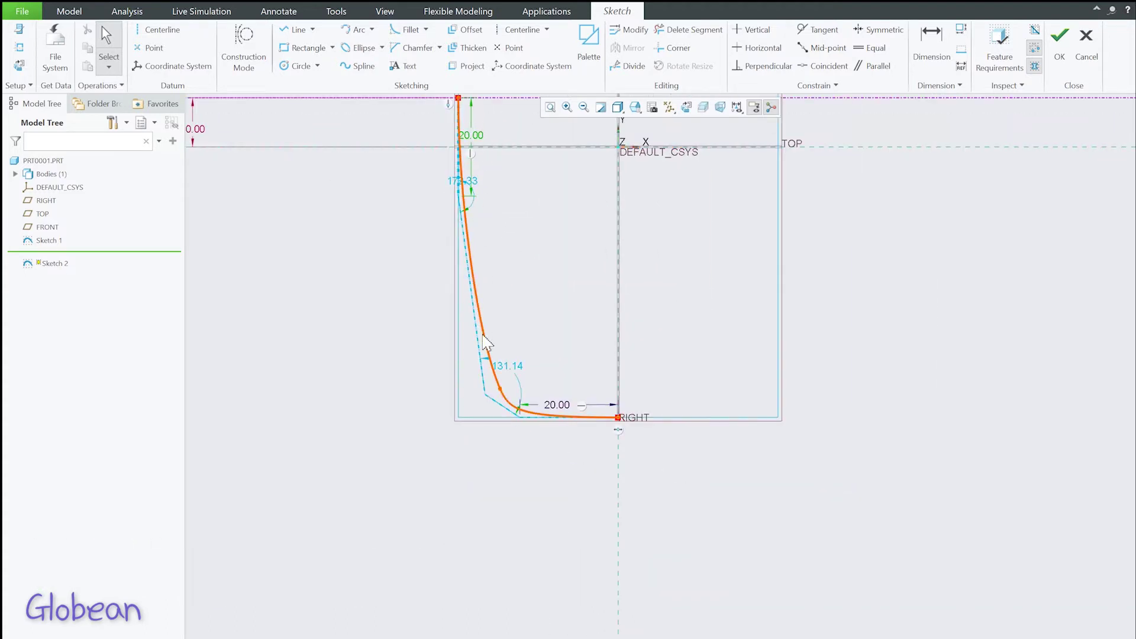
Drag a spline control vertex up to tighten the bend.
left_click_drag(485, 394, 478, 380)
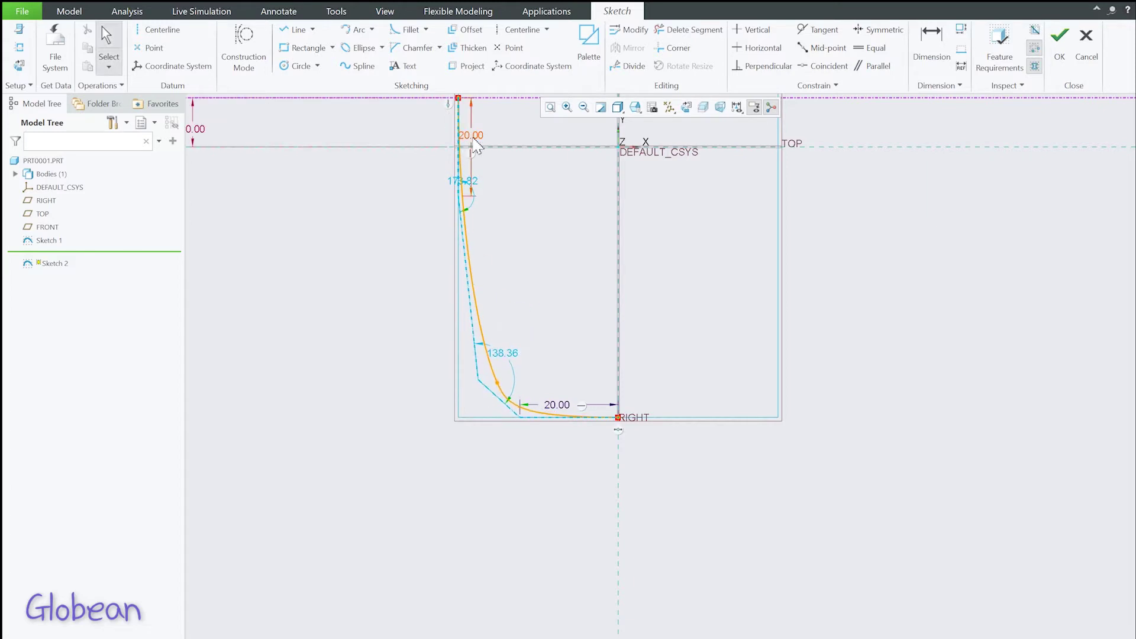
mouse_move(478, 380)
left_mouse_down()
mouse_move(477, 358)
mouse_move(471, 382)
left_mouse_up()
scroll(471, 383, "down", 2)
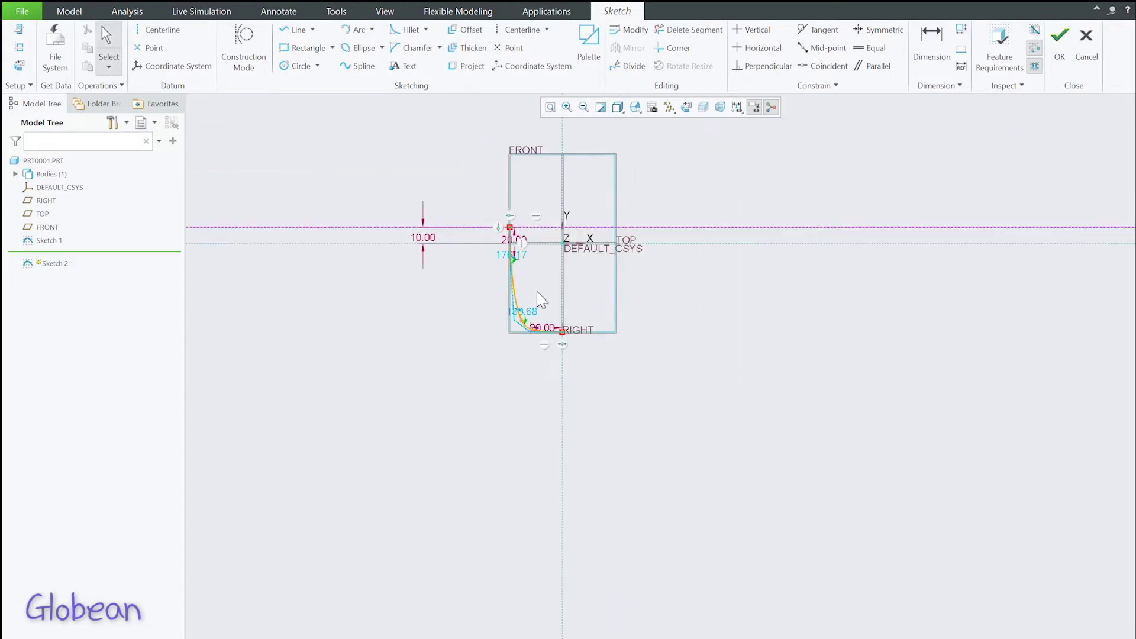
scroll(538, 300, "up", 2)
middle_click_drag(579, 263, 520, 494, "shift")
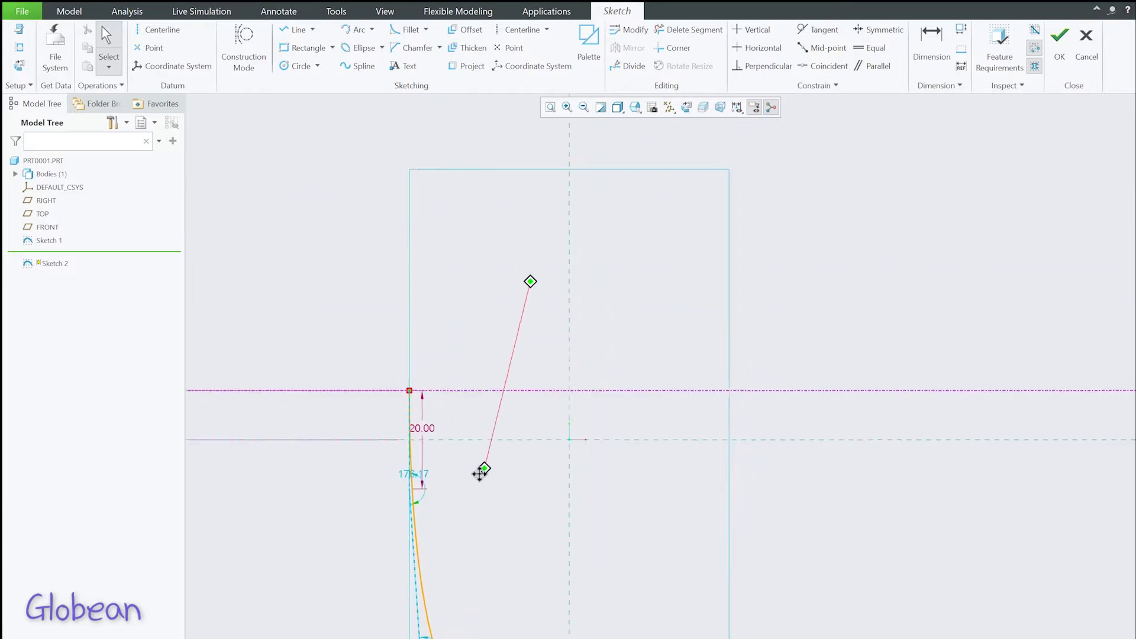
Draw a second spline from the first curve's top end to the rectangle's top centre.
left_click(358, 66)
left_click(396, 435)
left_click(467, 270)
left_click(555, 213)
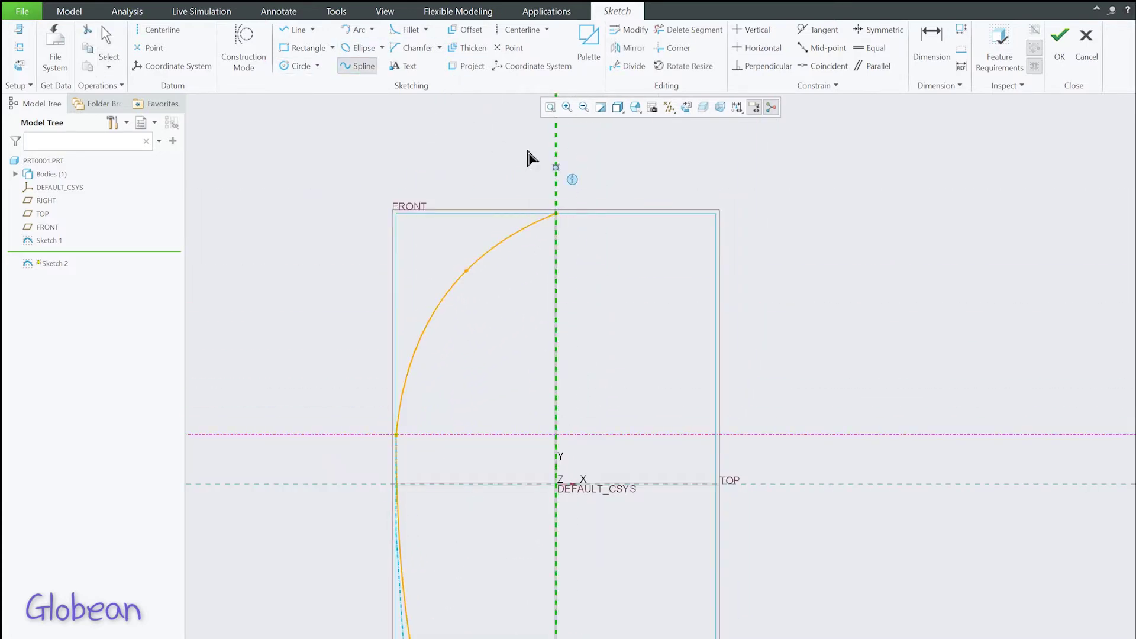
middle_click(533, 156)
left_click(632, 32)
left_click(232, 42)
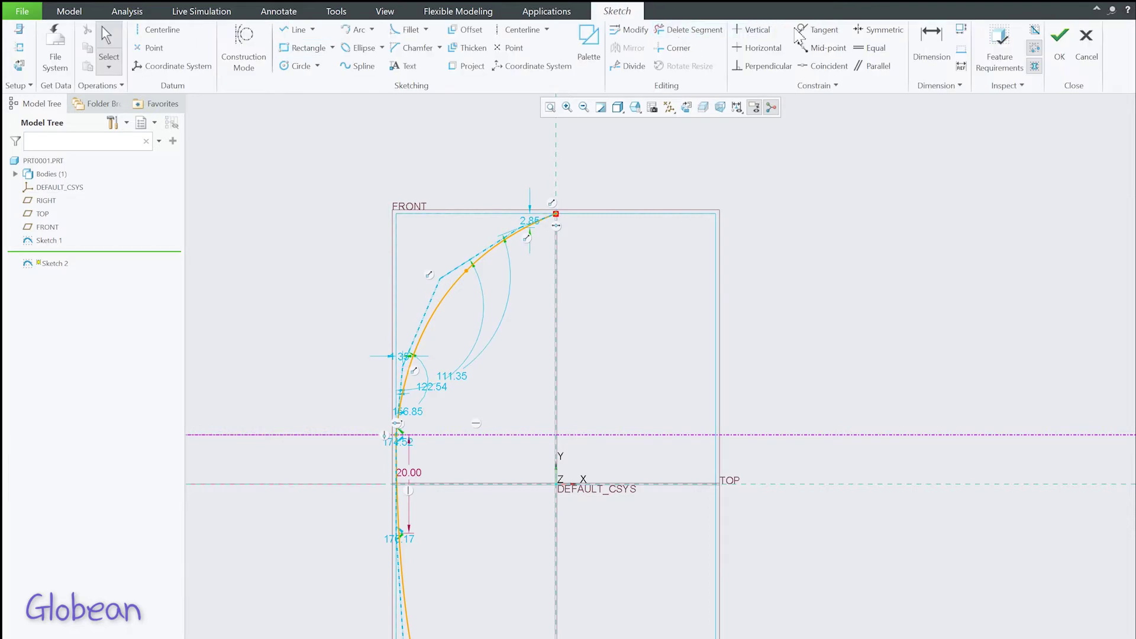
Make the new spline's lower end vertical and its top end horizontal.
left_click(400, 398)
left_click(758, 48)
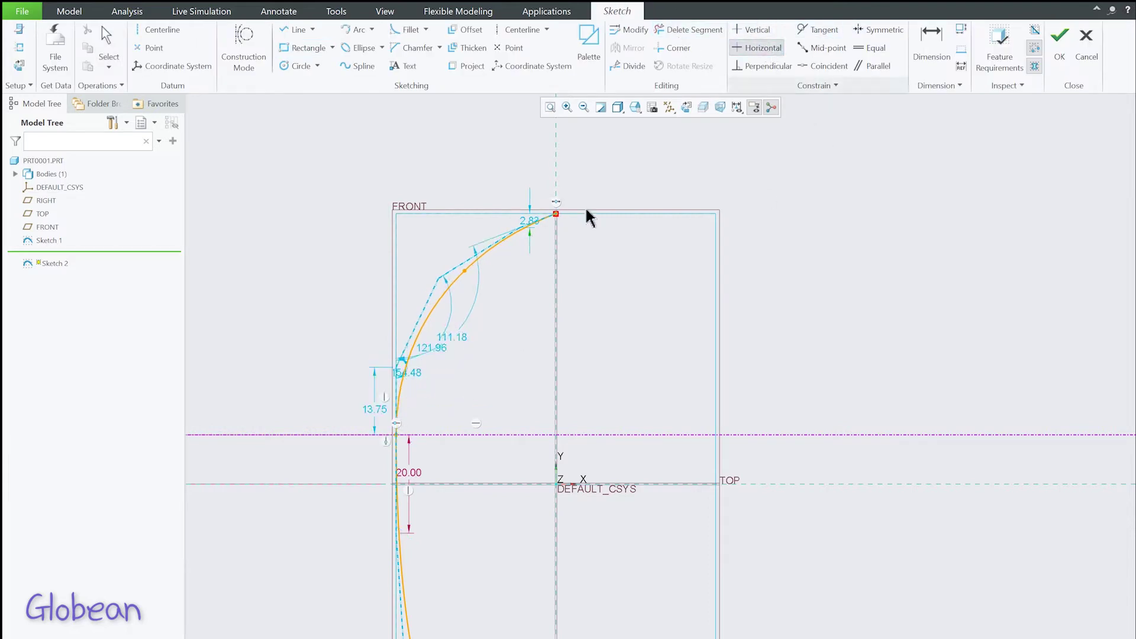
left_click(530, 220)
scroll(497, 284, "down", 2)
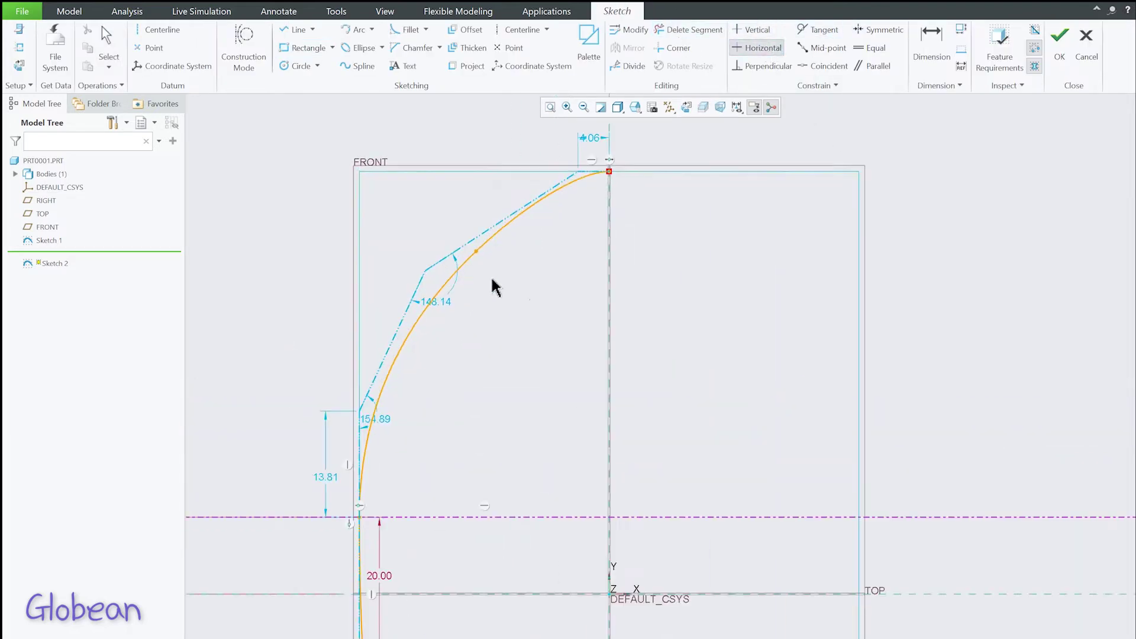
middle_click(663, 192)
Set the top tangent length to 10 and the left dimension to 15, rounding the curve.
double_click(592, 138)
type("12")
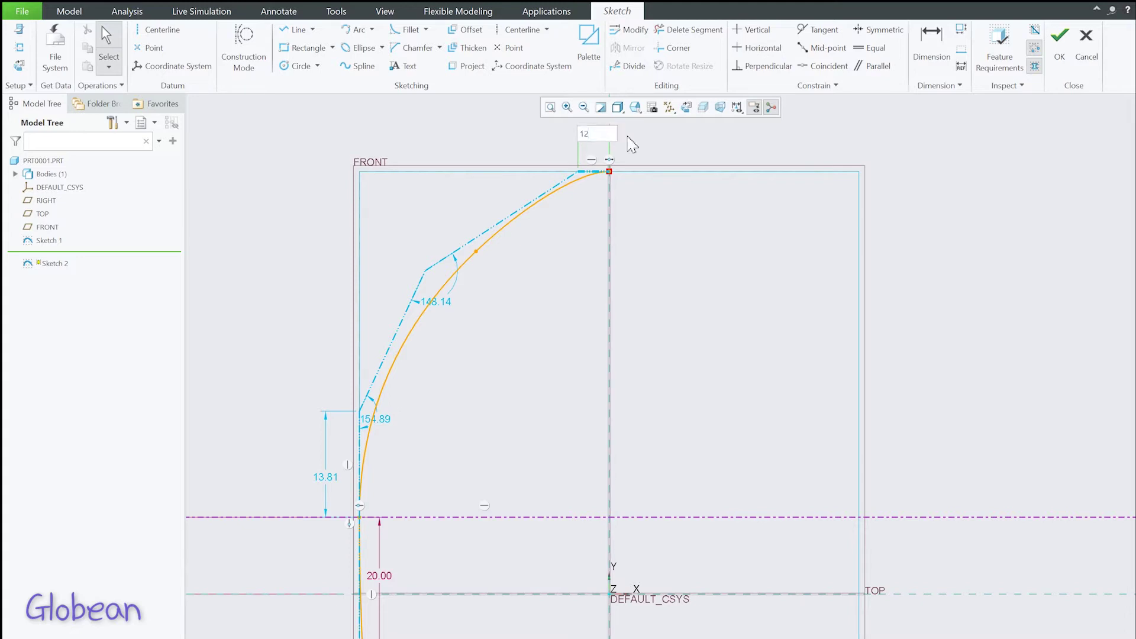
key("Return")
double_click(326, 477)
type("15")
key("Return")
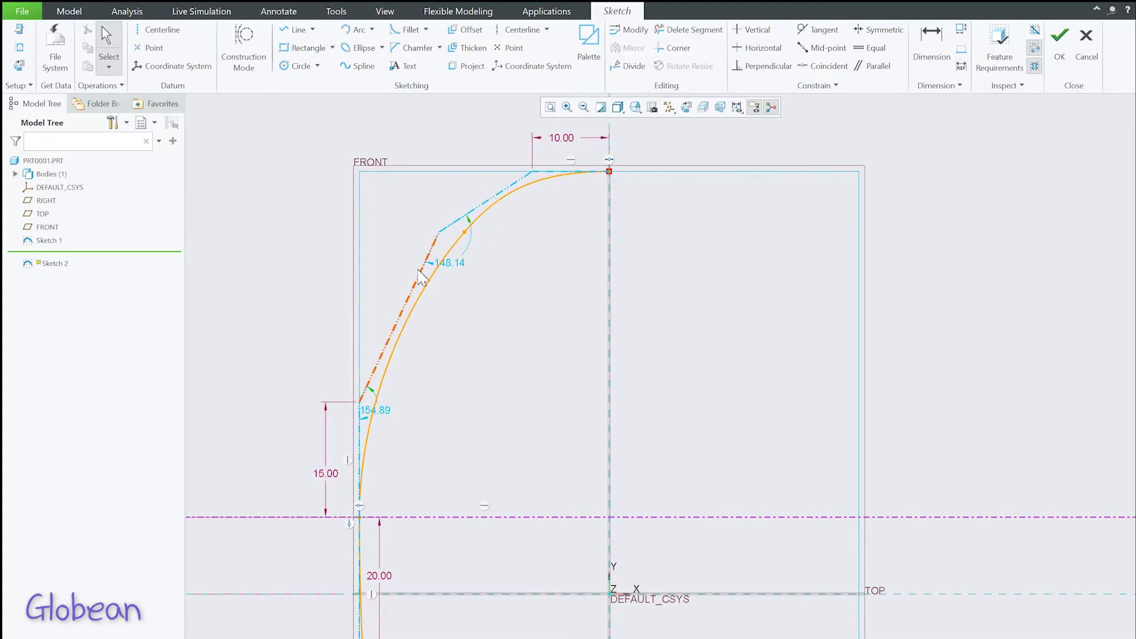
mouse_move(438, 232)
left_mouse_down()
mouse_move(372, 234)
mouse_move(399, 212)
left_mouse_up()
Accept Sketch 2 and return to the standard 3D view.
left_click(1058, 48)
scroll(645, 473, "down", 5)
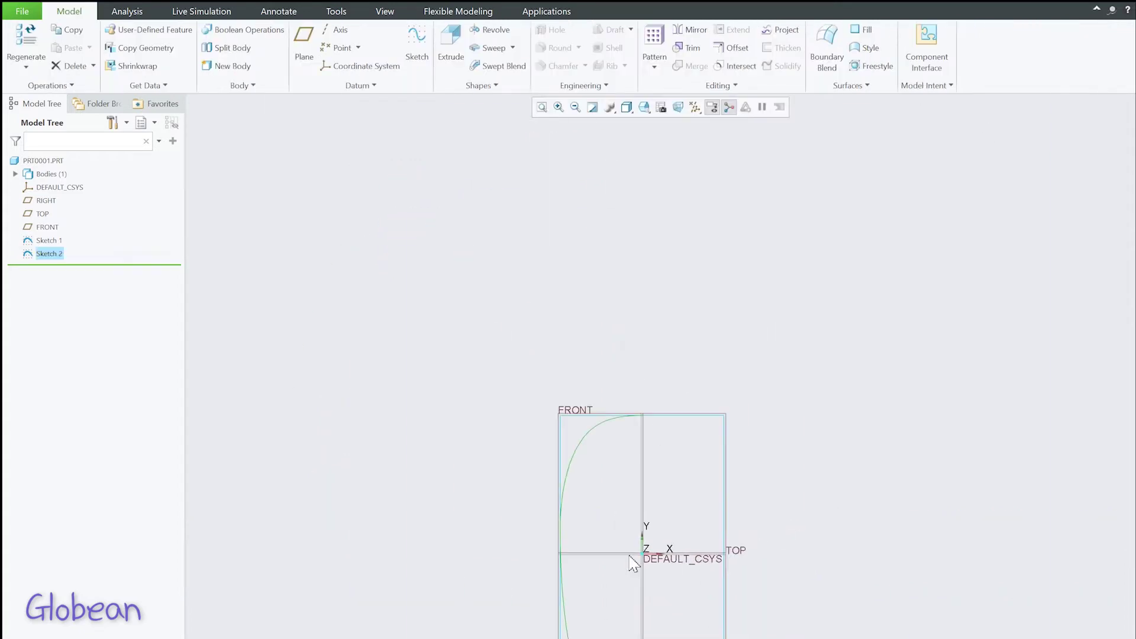
scroll(648, 485, "up", 3)
middle_click_drag(647, 485, 556, 194, "shift")
key("ctrl+d")
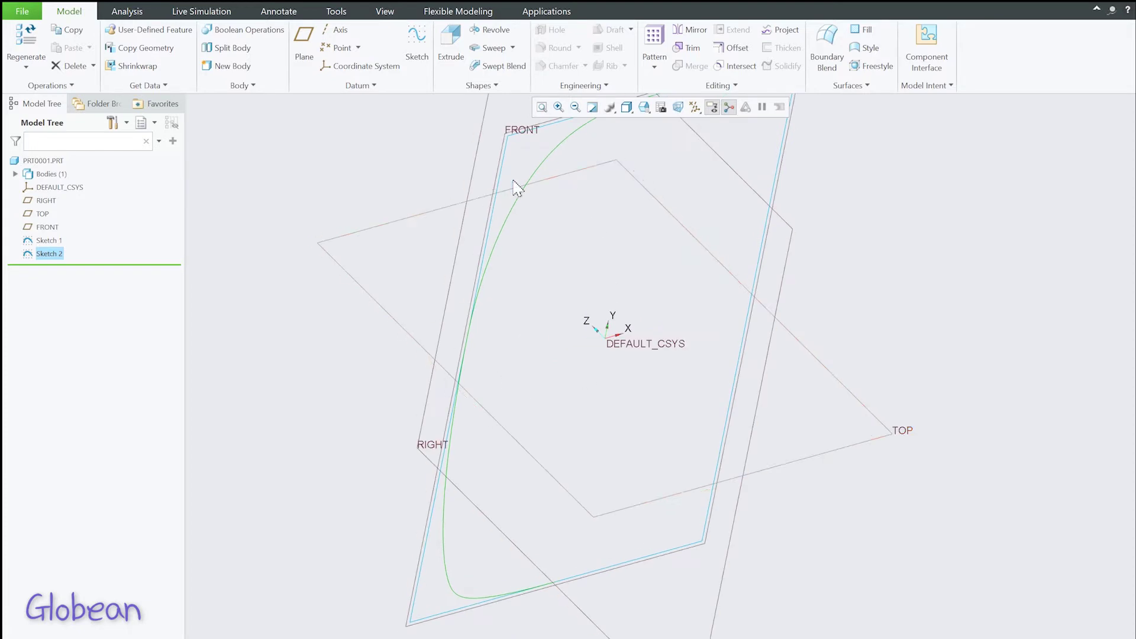
Mirror the Sketch 2 curve across the RIGHT plane.
left_click(520, 204)
left_click(689, 29)
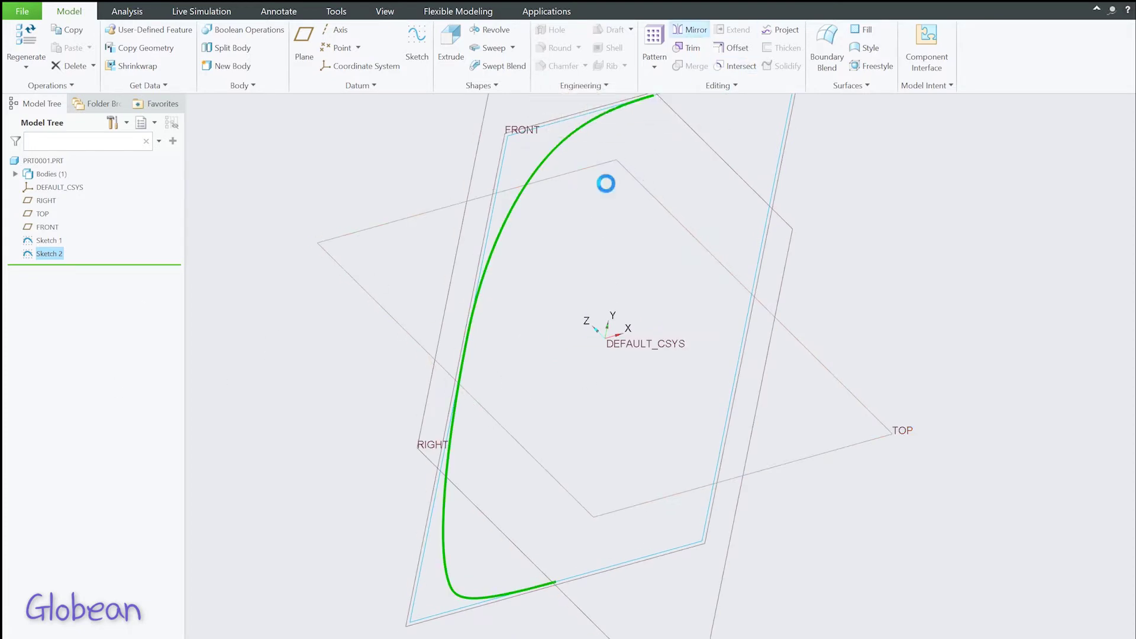
left_click(439, 473)
left_click(497, 56)
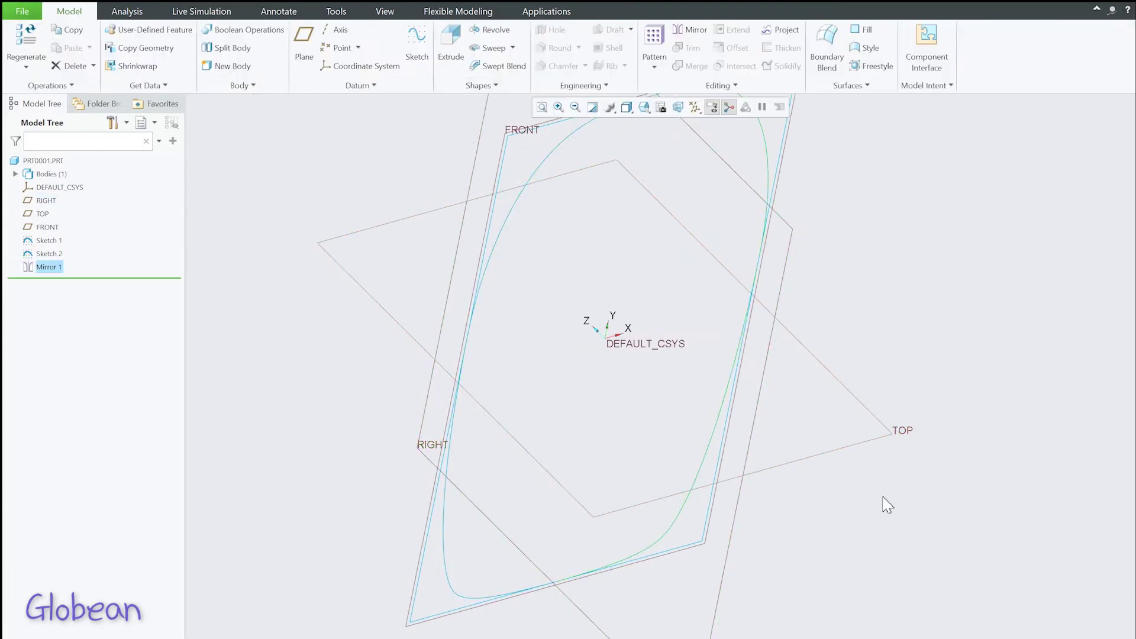
scroll(923, 385, "down", 3)
Project the whole outline loop into Sketch 3 on FRONT, then hide Sketch 1, Sketch 2 and Mirror 1.
key("s")
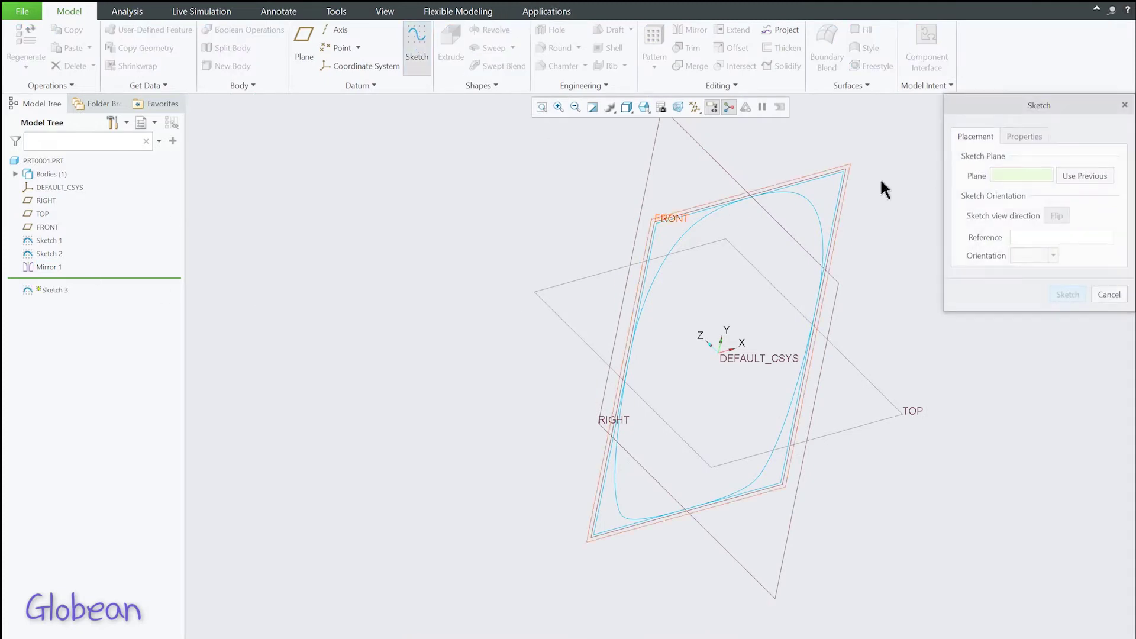
left_click(713, 207)
middle_click(680, 525)
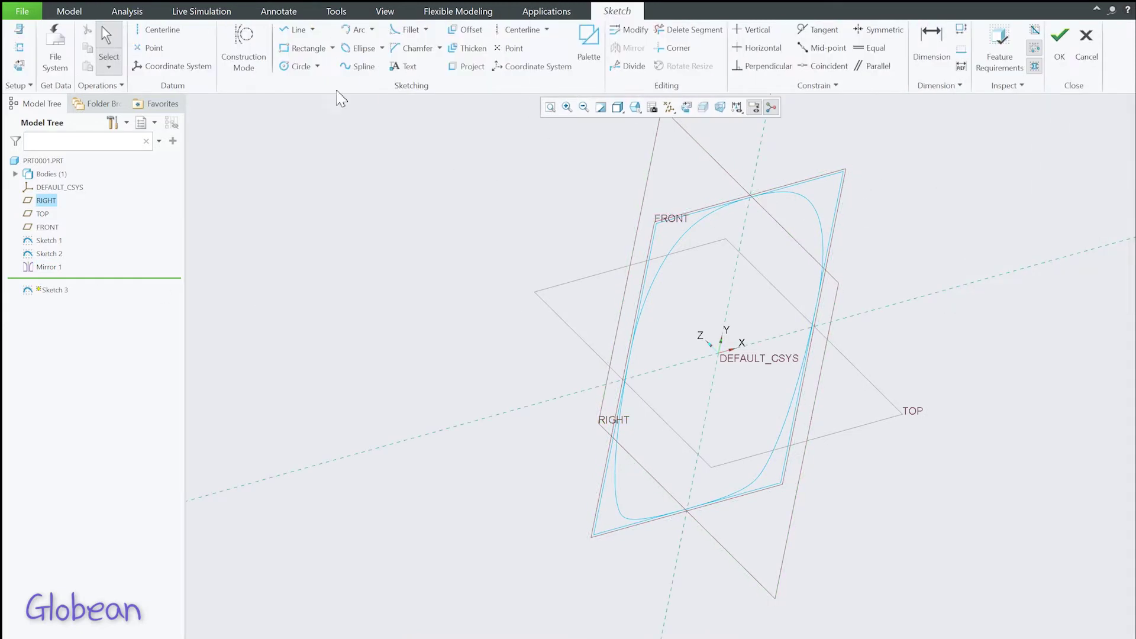
left_click(474, 67)
left_click(641, 452)
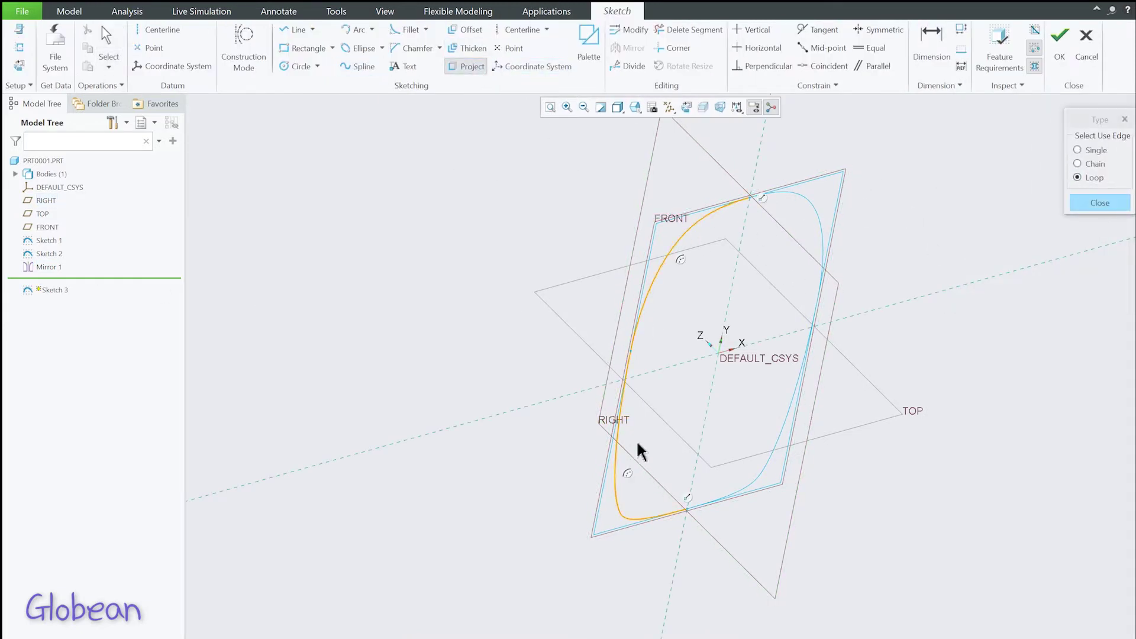
left_click(1100, 202)
left_click(1059, 39)
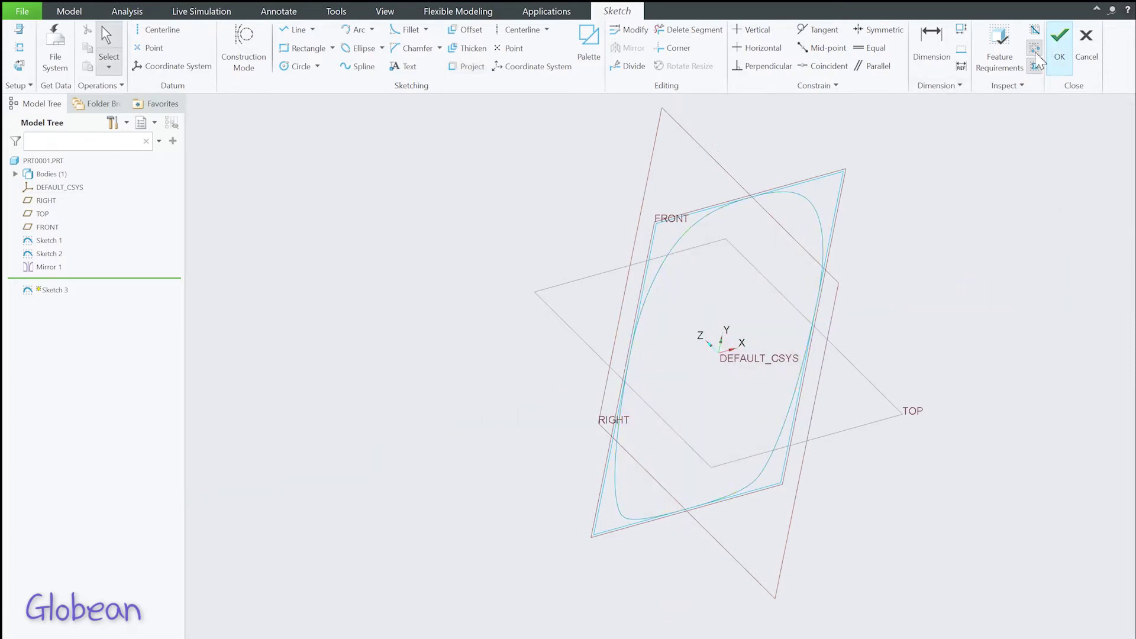
left_click_drag(51, 266, 51, 240)
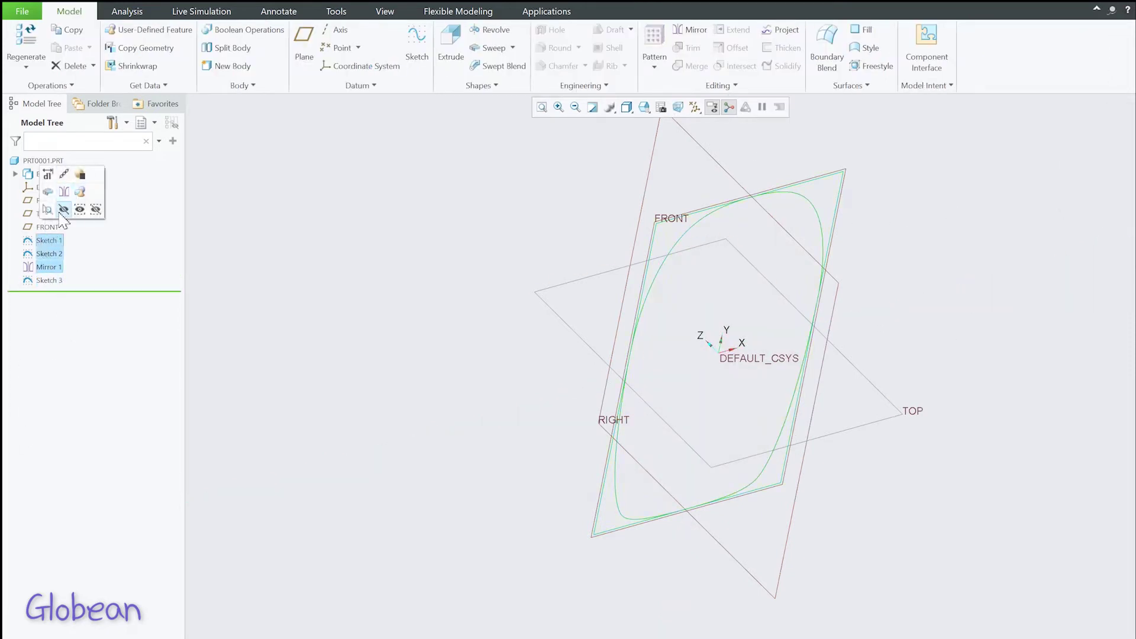
left_click(63, 210)
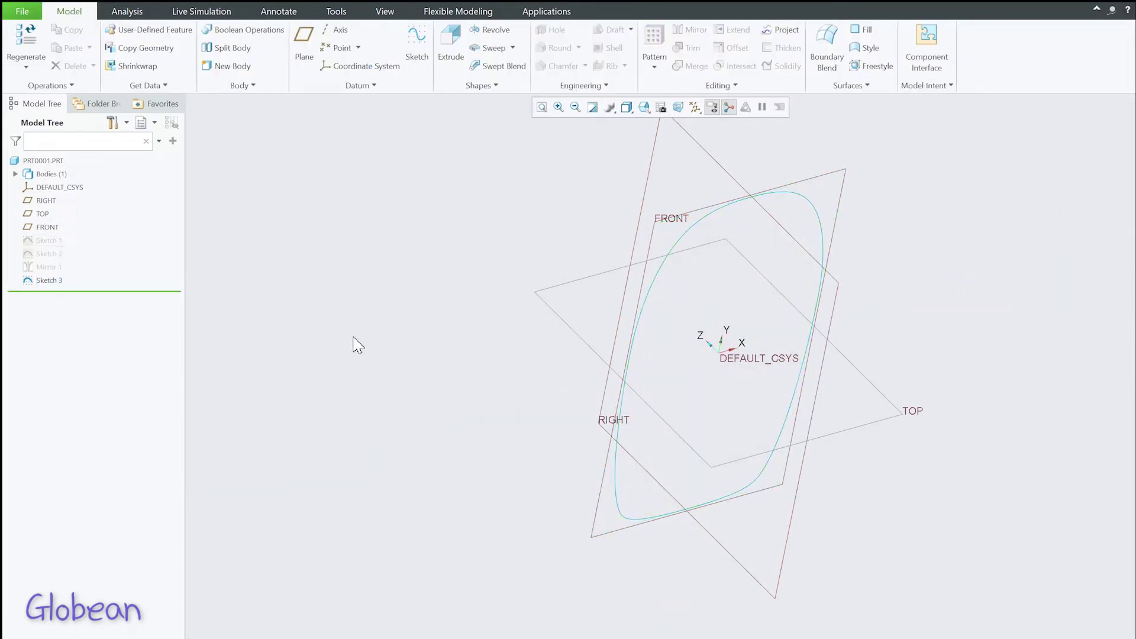
Create datum plane DTM1 offset 5.60 from FRONT.
left_click(837, 219)
left_click(304, 48)
left_click_drag(719, 354, 734, 363)
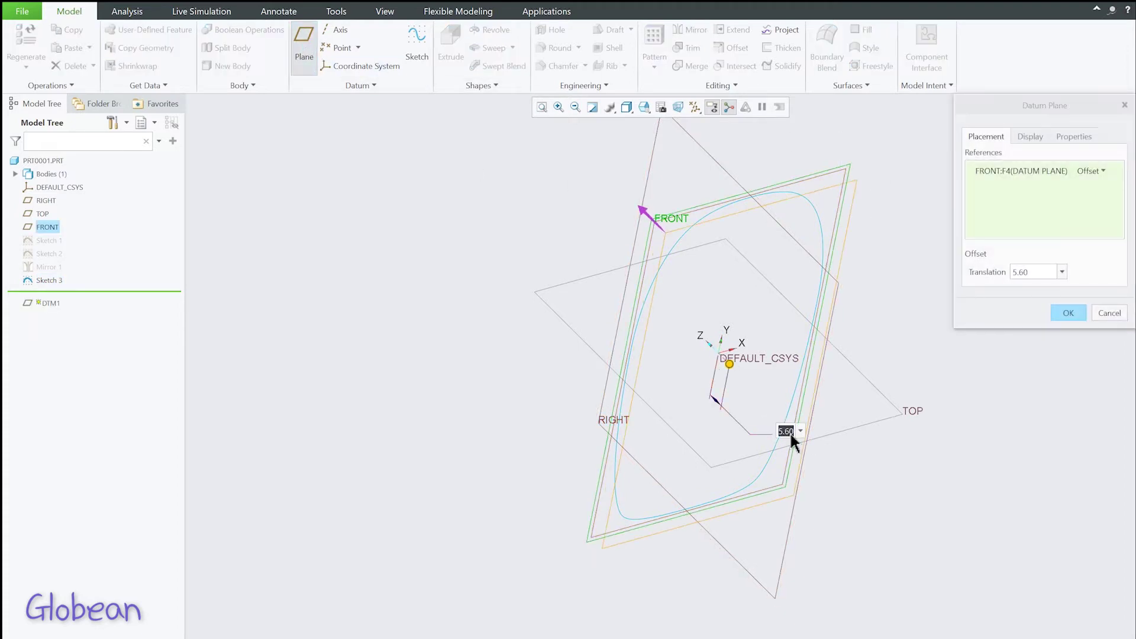
left_click(1068, 313)
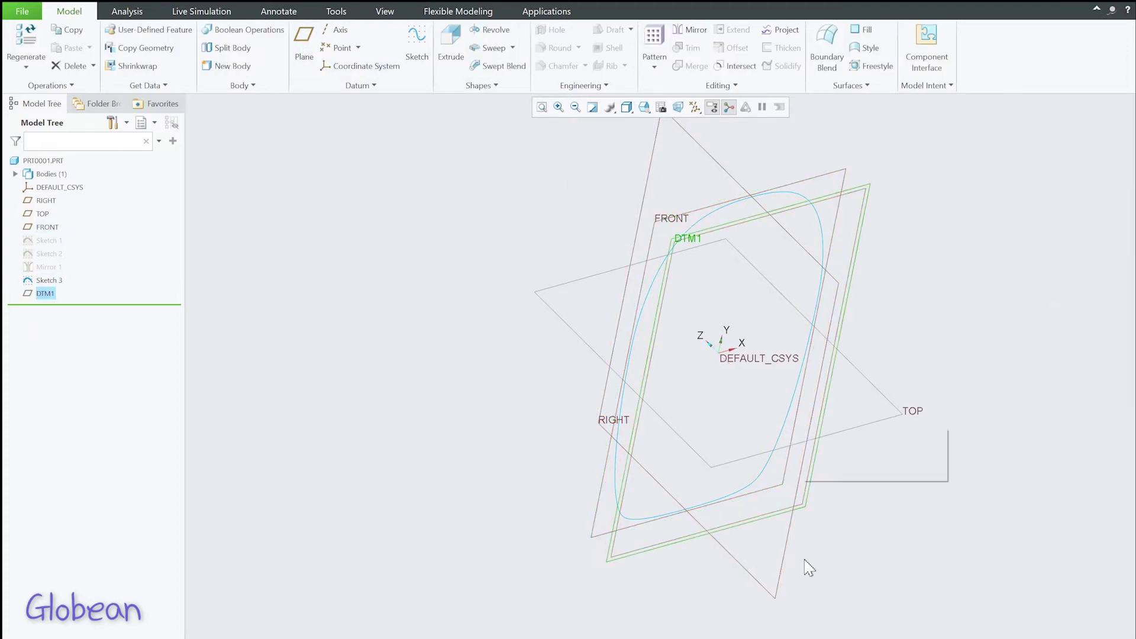
Start Sketch 4 on DTM1 and draw two horizontal centerlines, the lower through the outline's bottom point.
left_click(423, 39)
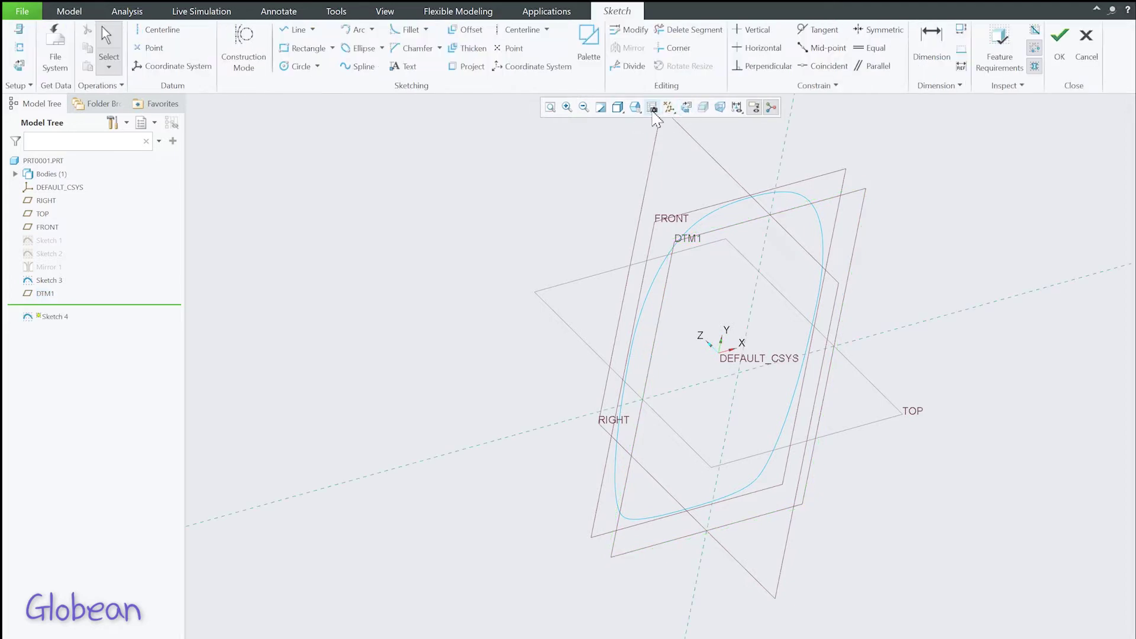
left_click(654, 111)
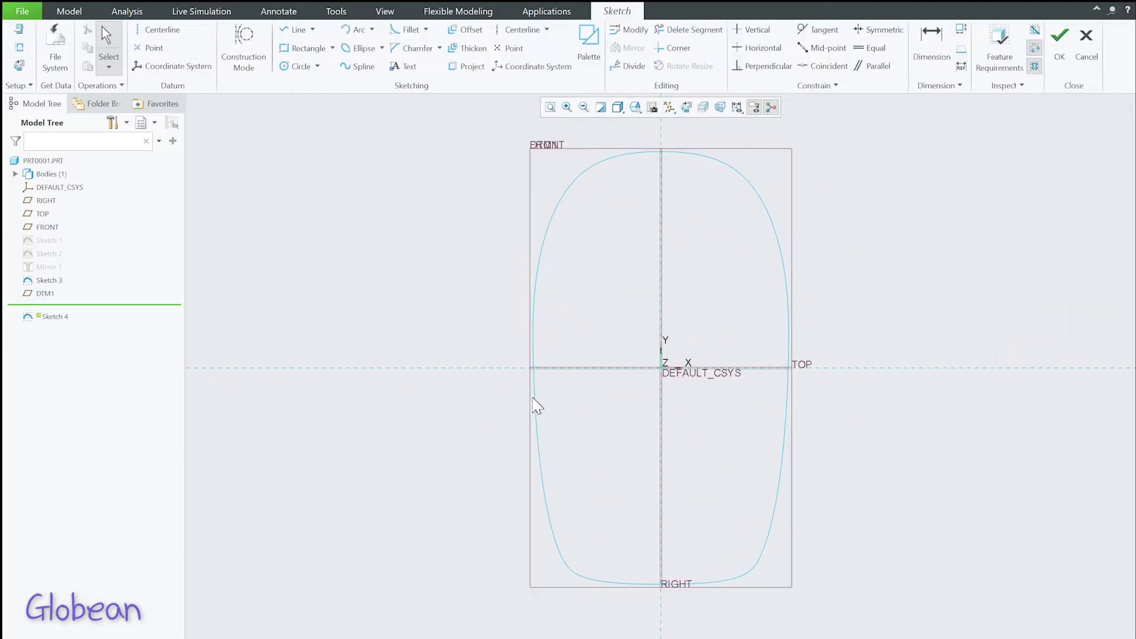
left_click(518, 30)
left_click(532, 328)
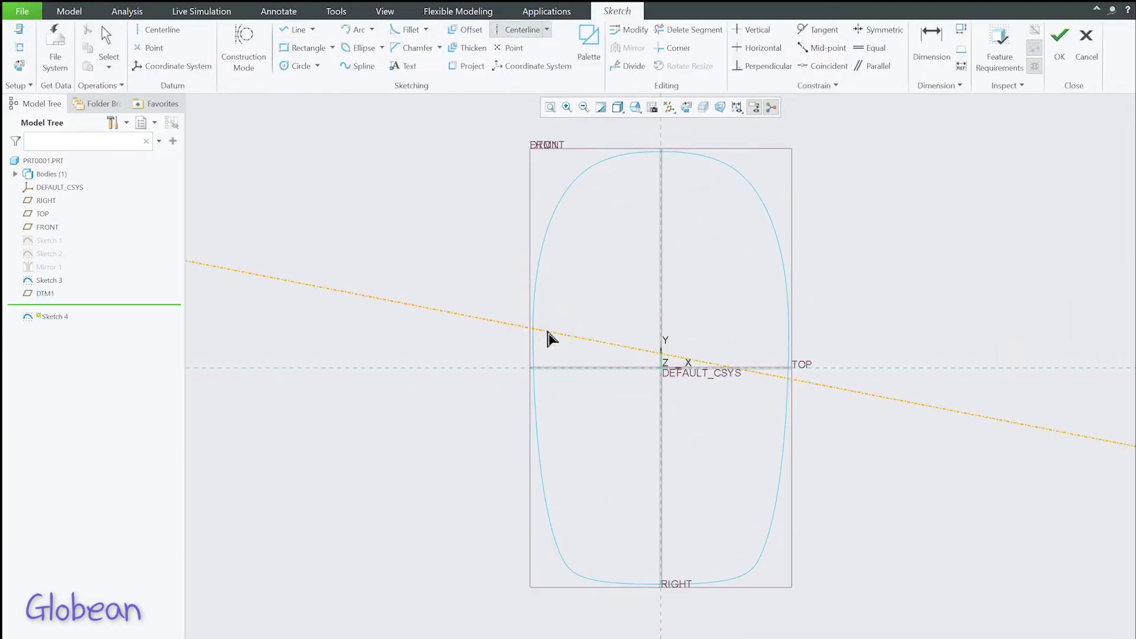
middle_click(545, 354)
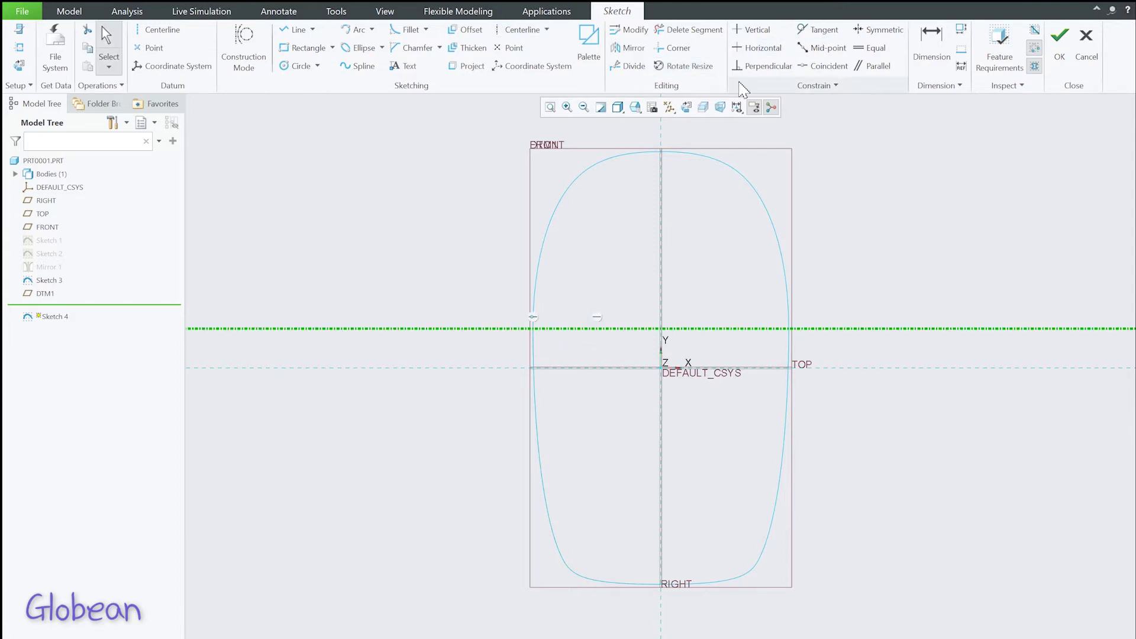
left_click(521, 30)
left_click(660, 586)
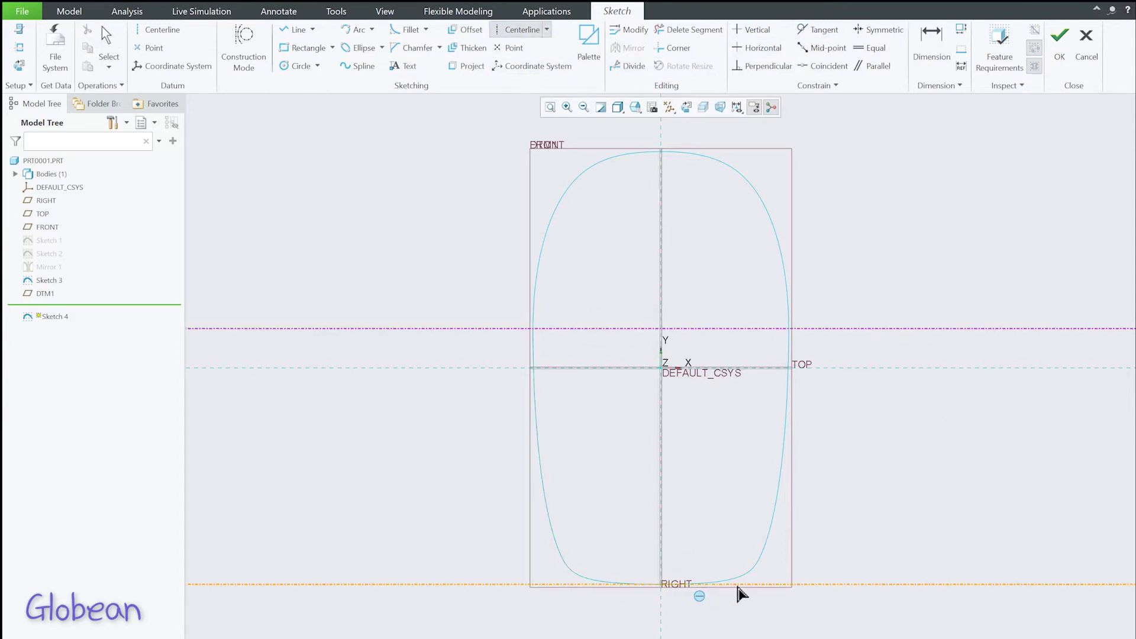
left_click(739, 587)
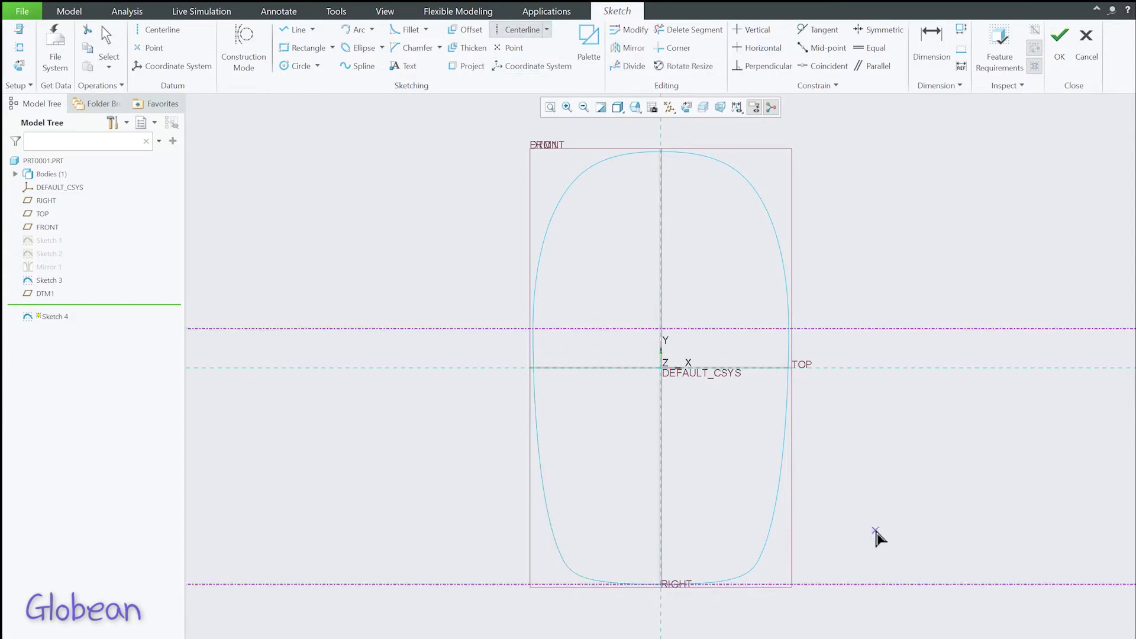
Draw a spline from the upper centerline curving down near the bottom.
left_click(357, 66)
left_click(559, 328)
left_click(603, 534)
left_click(661, 563)
middle_click(704, 563)
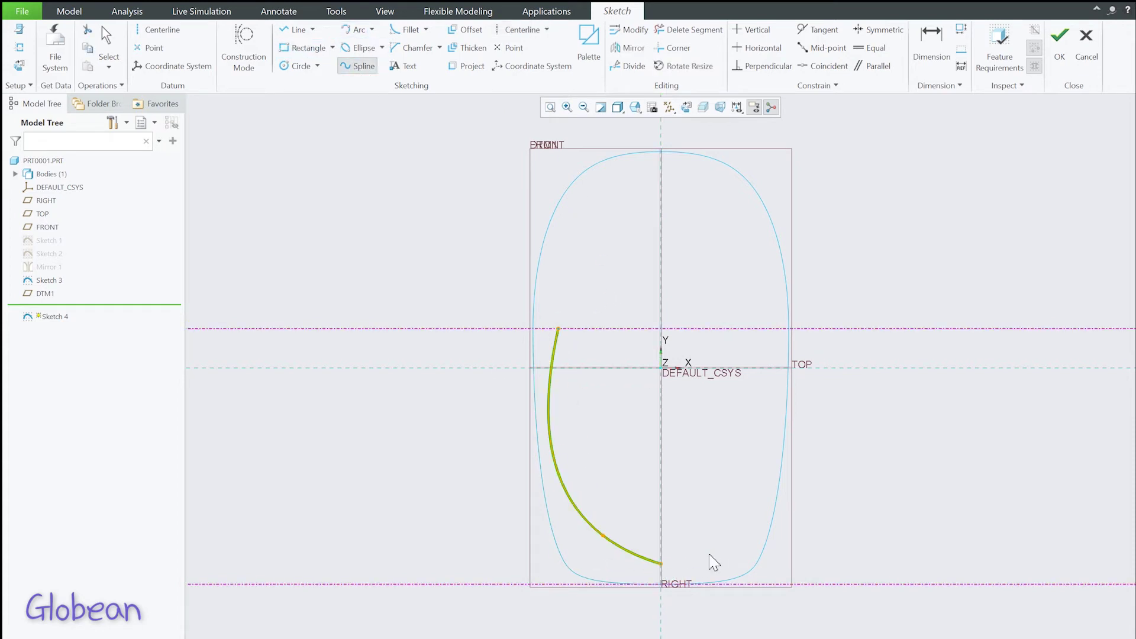
Dimension the spline's lower end 10 above the bottom centerline.
left_click(932, 47)
left_click(662, 565)
left_click(715, 585)
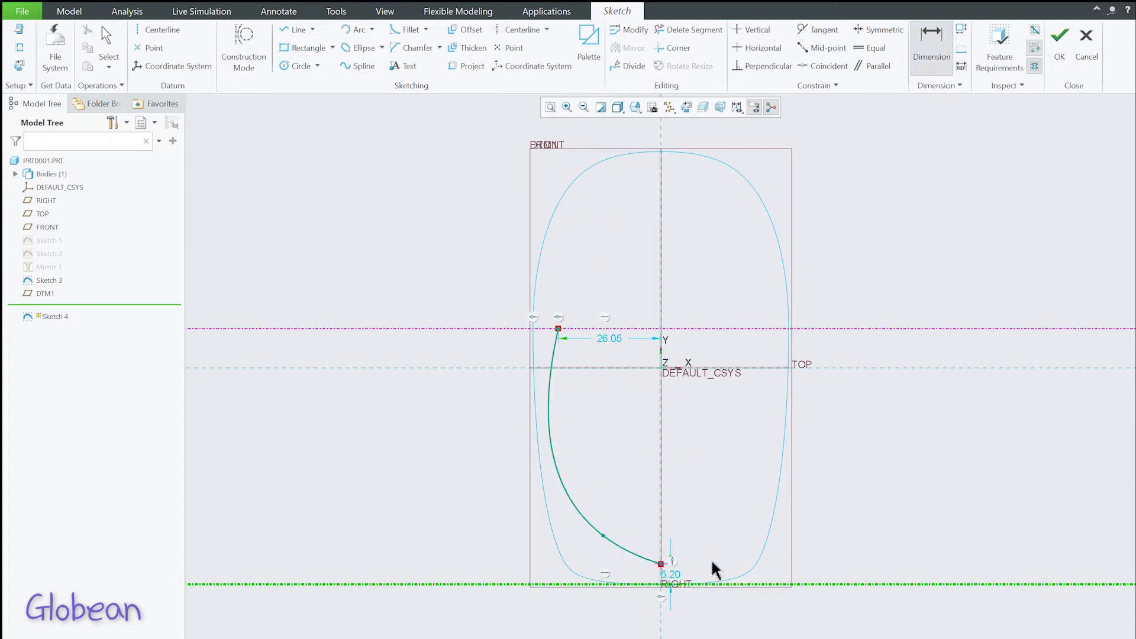
middle_click(813, 542)
type("10")
key("Return")
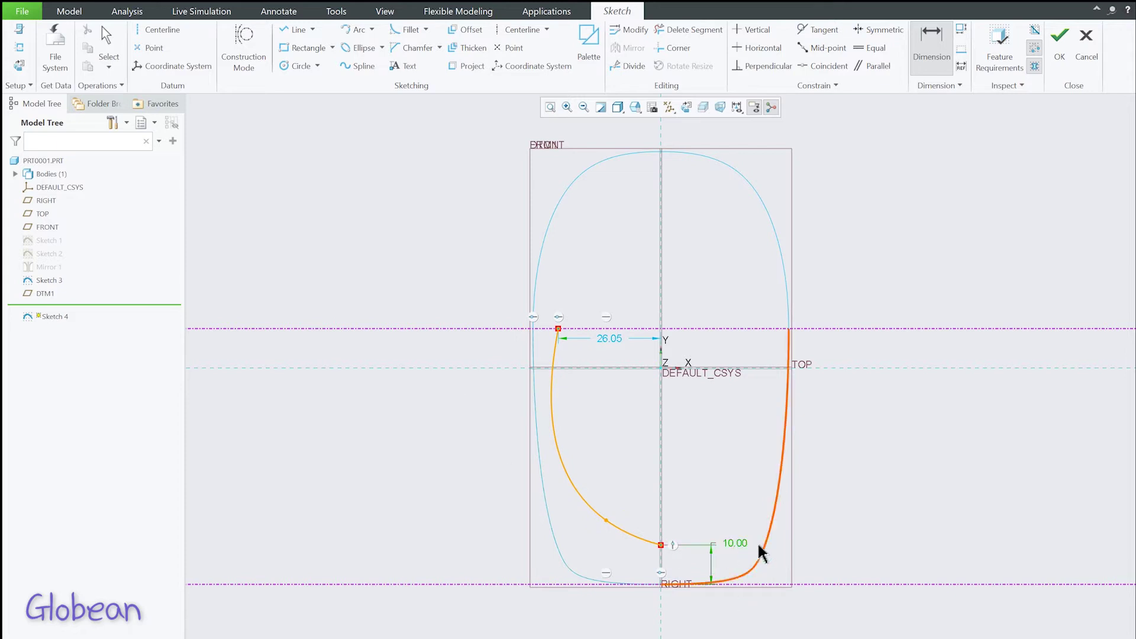
scroll(687, 210, "up", 3)
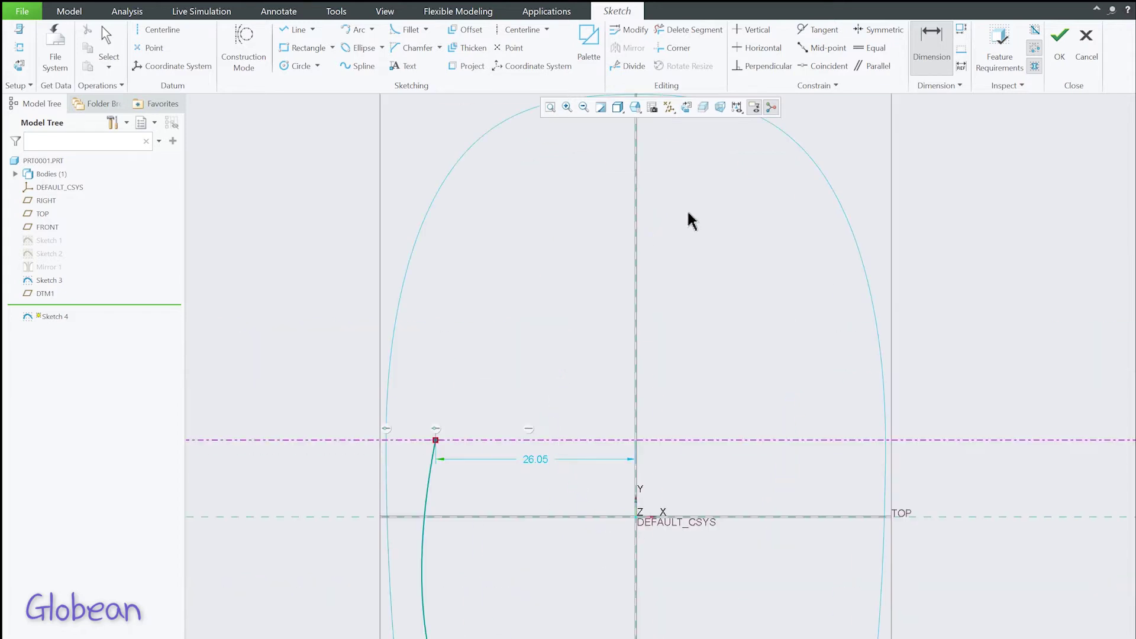
scroll(827, 177, "down", 2)
scroll(840, 148, "down", 1)
middle_click(419, 432)
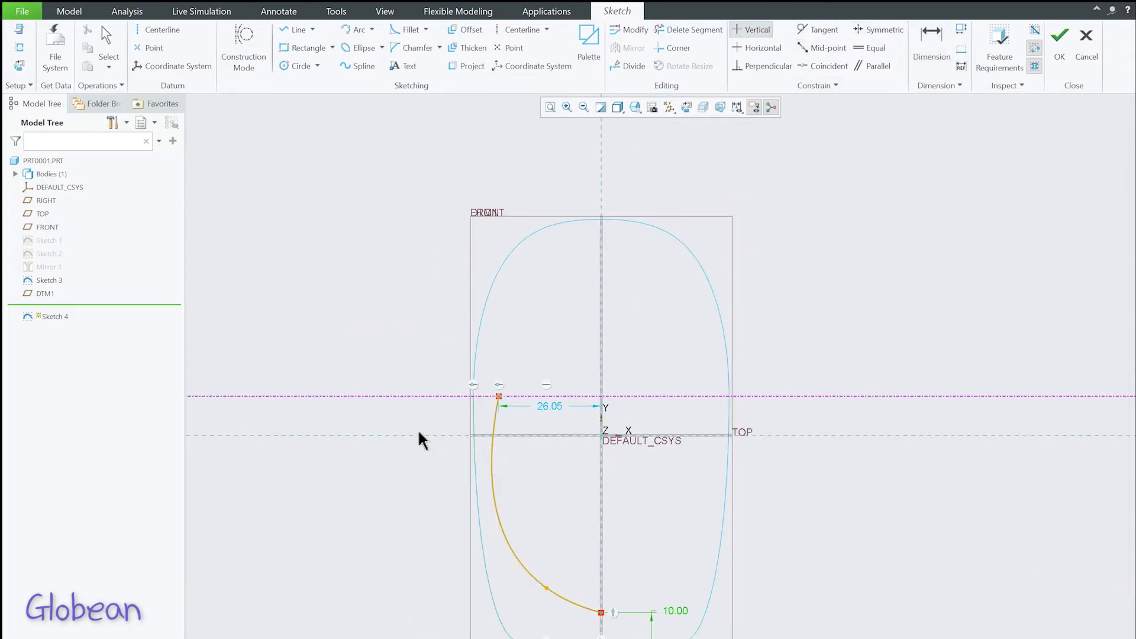
Add a vertical centerline at the left edge and dimension the spline's top point 5 from it.
left_click(521, 30)
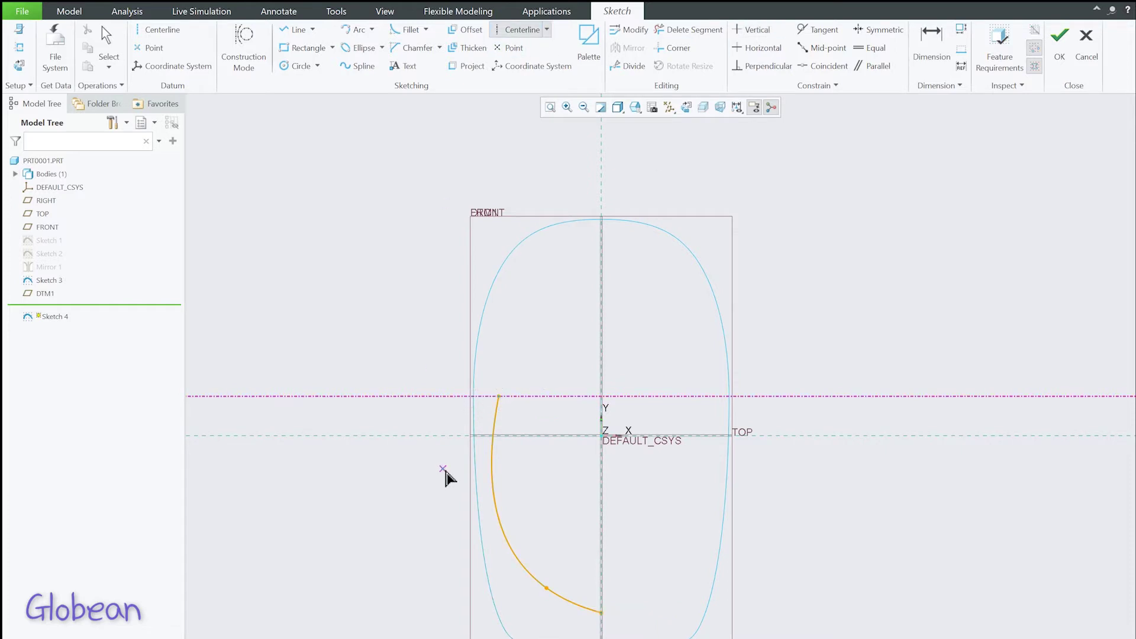
left_click(473, 395)
left_click(474, 355)
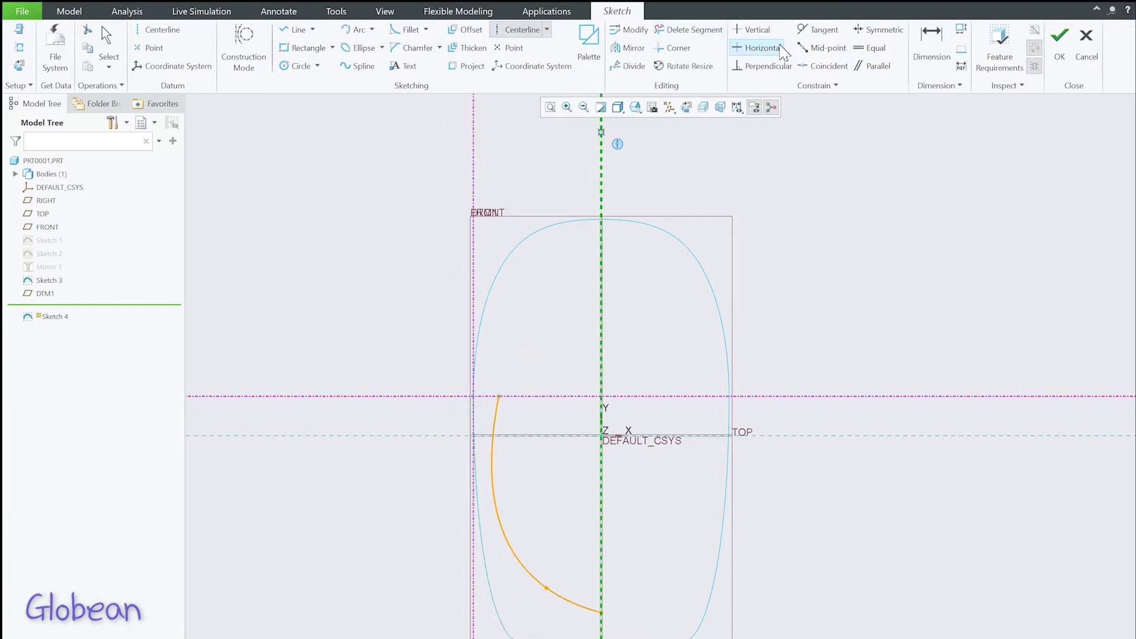
left_click(931, 47)
double_click(491, 388)
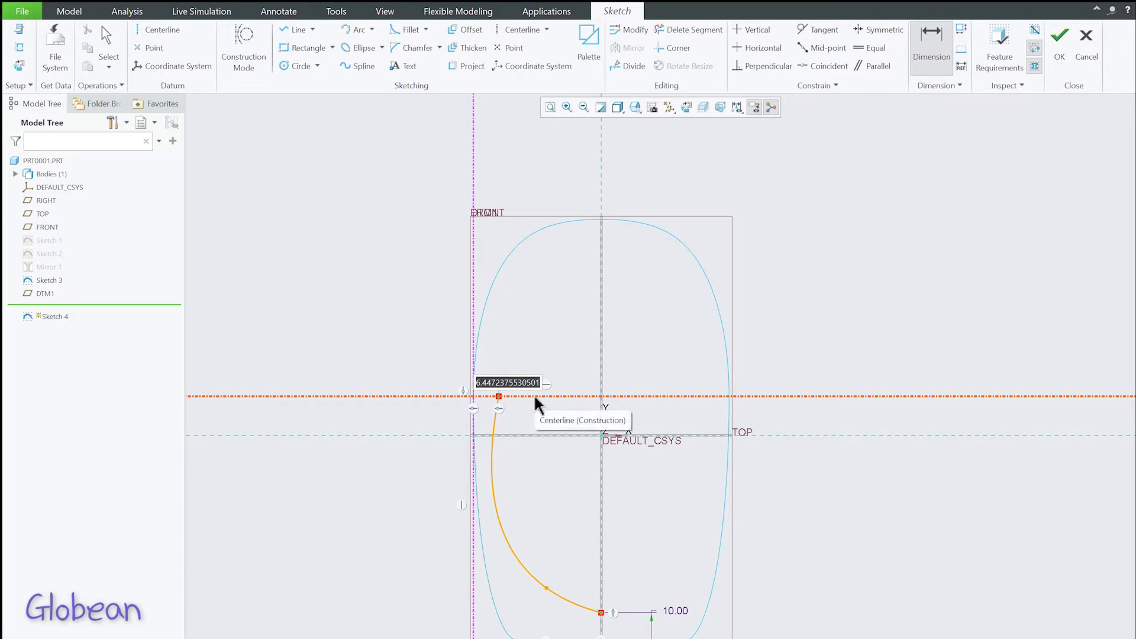
type("5")
key("Return")
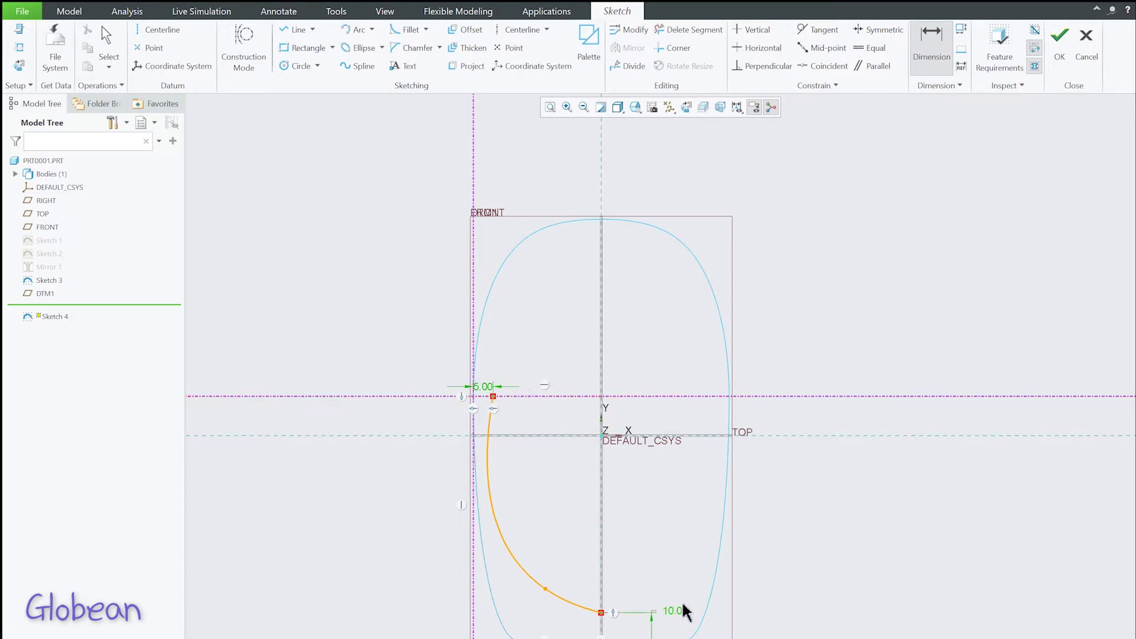
key("Escape")
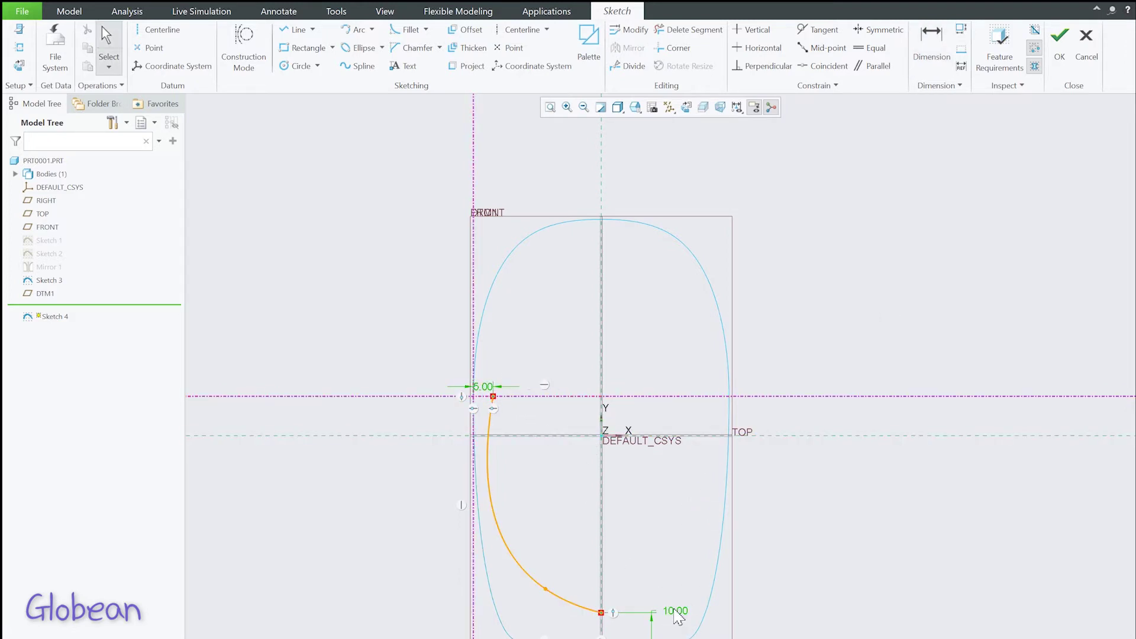
Constrain the spline's lower end to run horizontal.
left_click(692, 555)
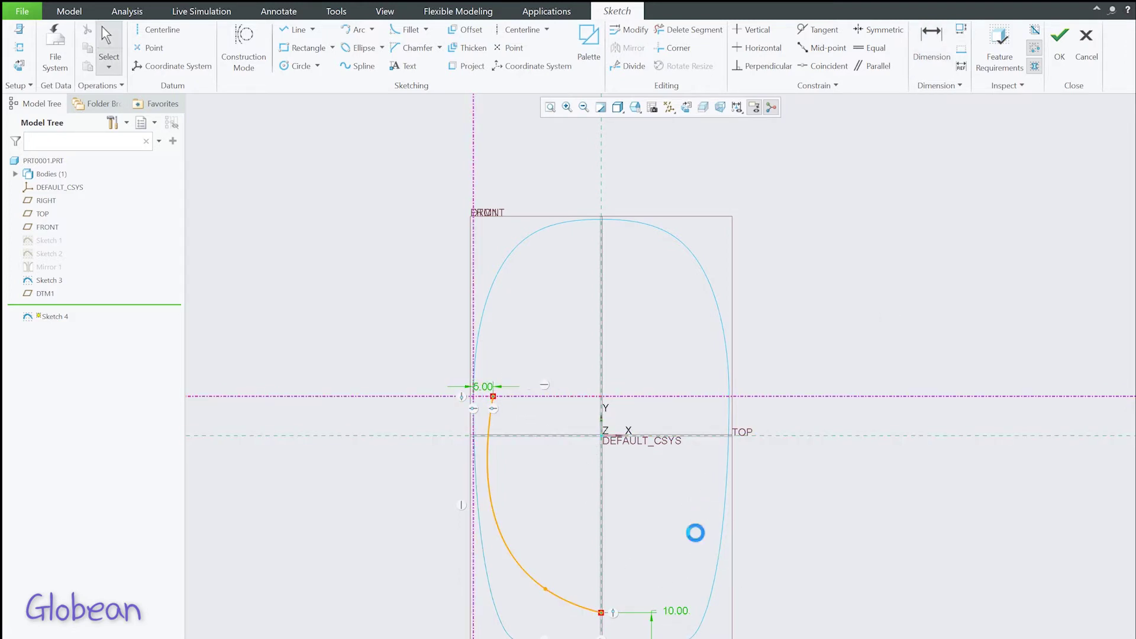
left_click(634, 37)
left_click(232, 59)
scroll(503, 464, "down", 4)
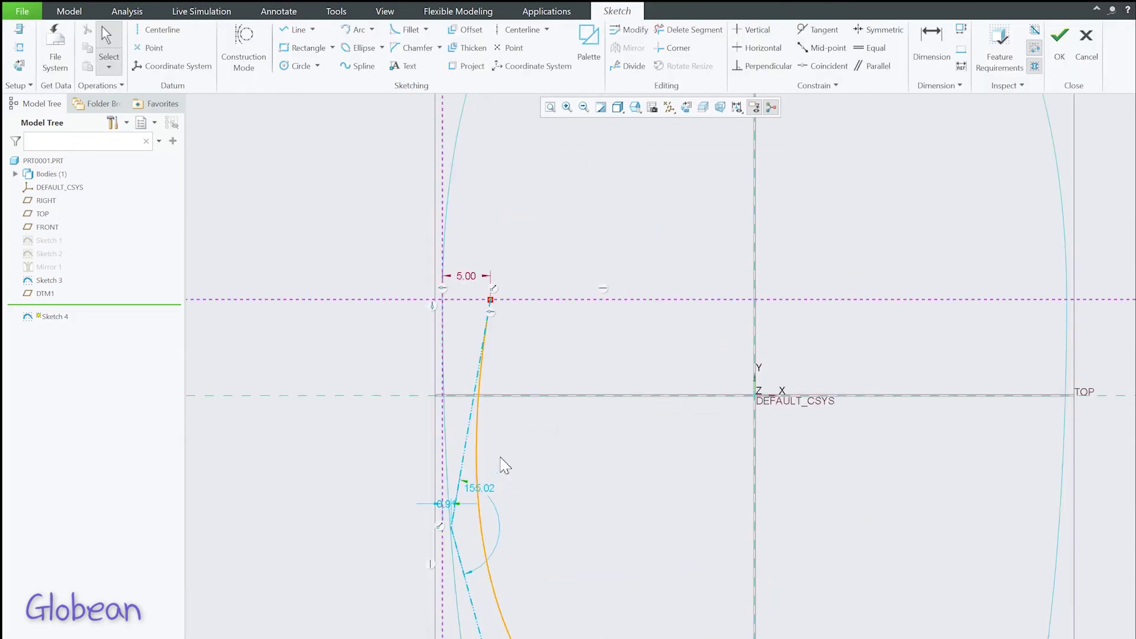
left_click(756, 32)
scroll(651, 508, "down", 2)
scroll(619, 311, "up", 2)
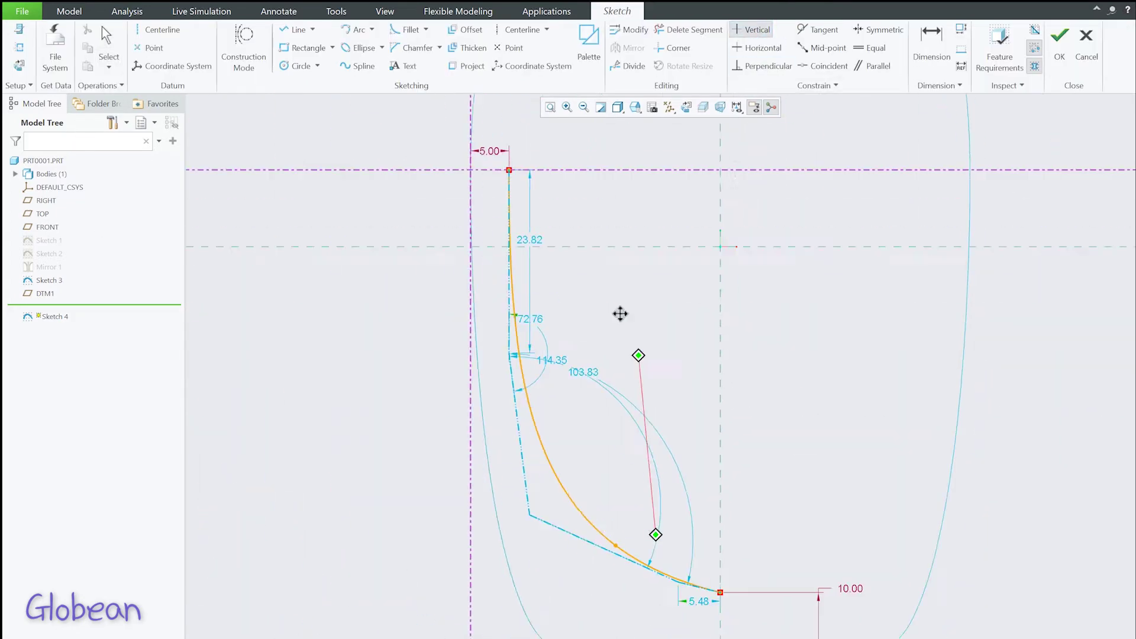
scroll(617, 468, "up", 1)
left_click(757, 48)
left_click(593, 464)
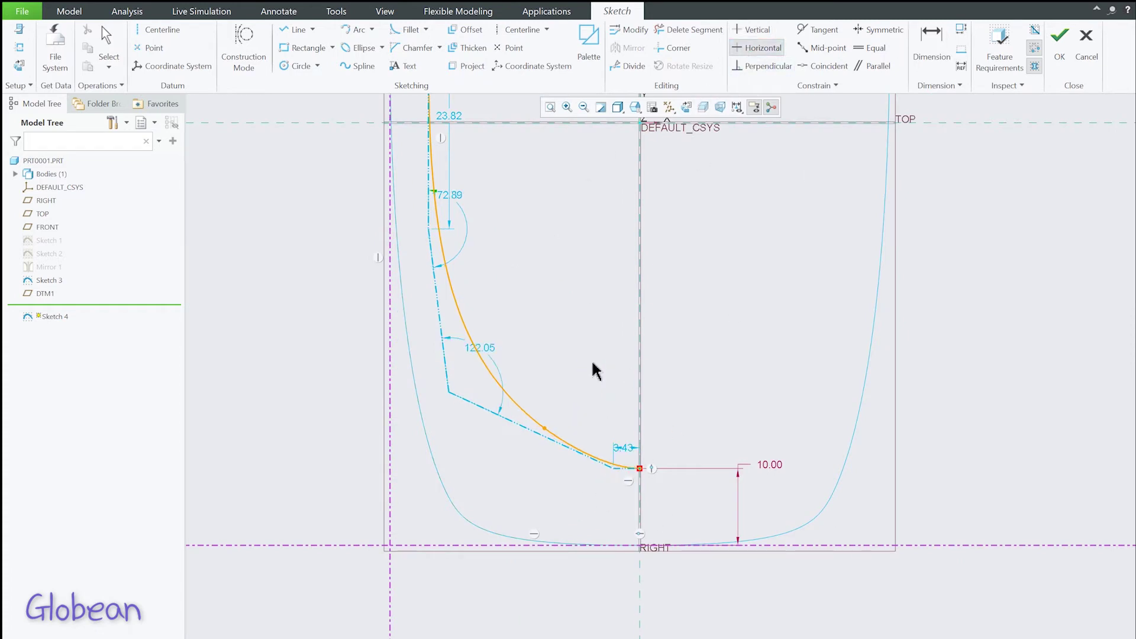
scroll(593, 370, "up", 1)
middle_click_drag(586, 278, 569, 367, "shift")
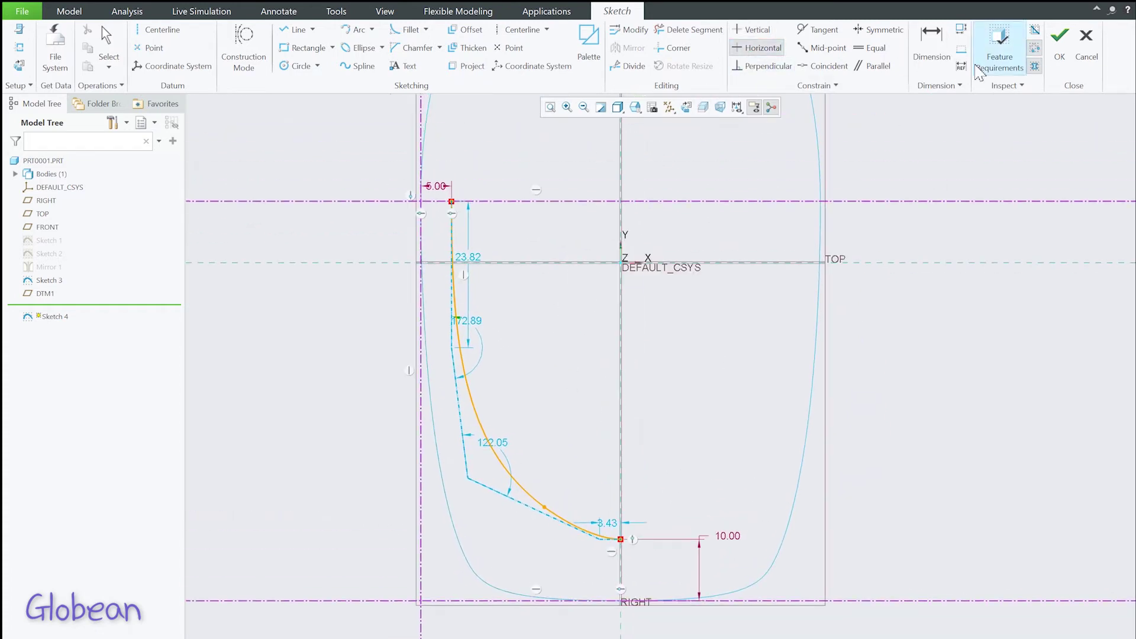
Set the spline's tangent dimensions to 20 at the top and 15 at the bottom, reshaping the bend.
double_click(467, 258)
type("20")
key("Return")
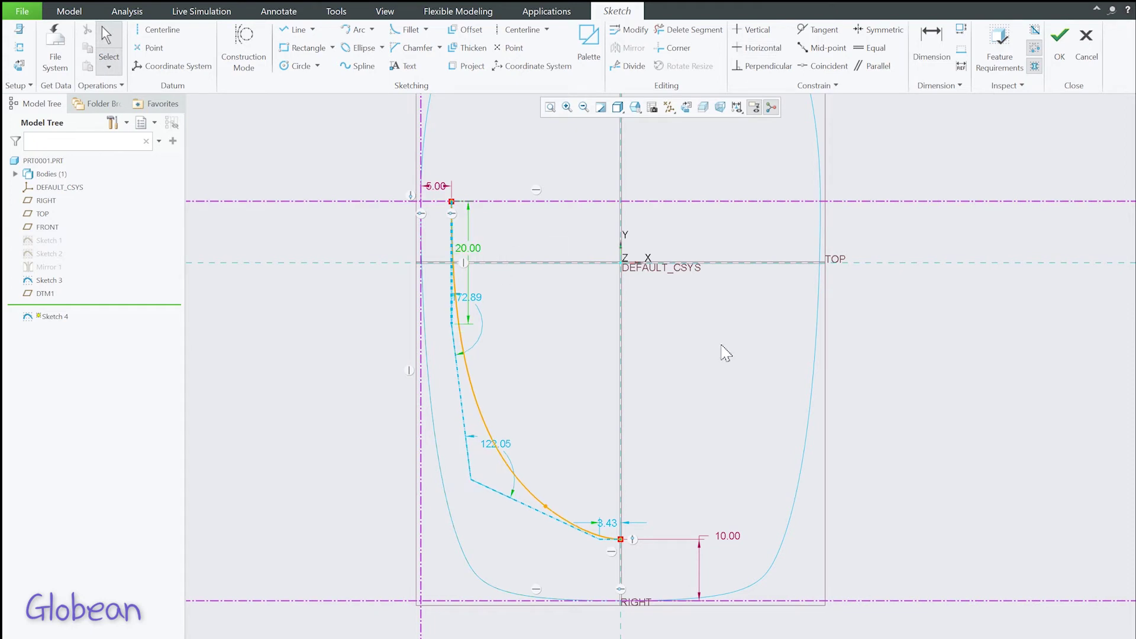
double_click(607, 523)
type("15")
key("Return")
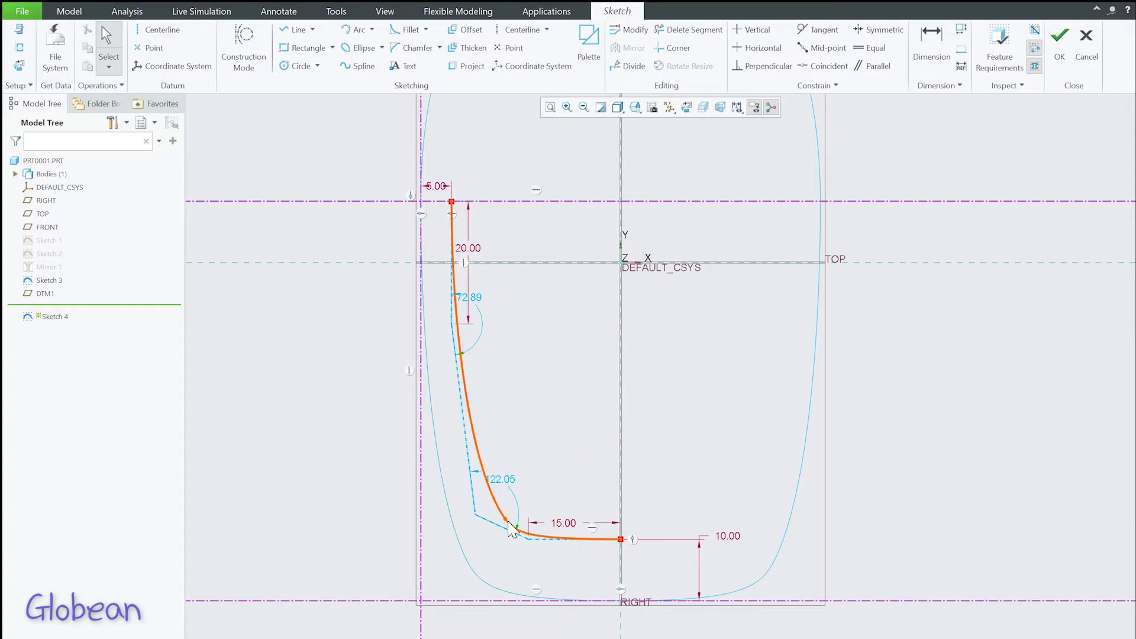
mouse_move(475, 515)
left_mouse_down()
mouse_move(452, 459)
mouse_move(490, 482)
mouse_move(502, 473)
mouse_move(481, 484)
mouse_move(471, 520)
left_mouse_up()
scroll(577, 207, "down", 5)
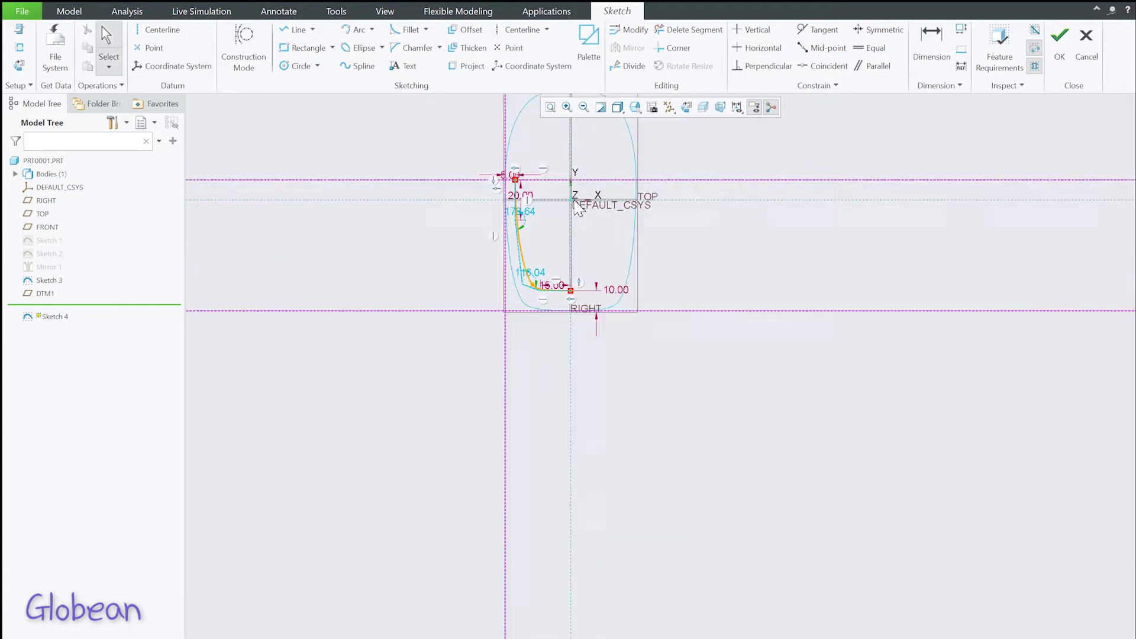
scroll(577, 207, "up", 4)
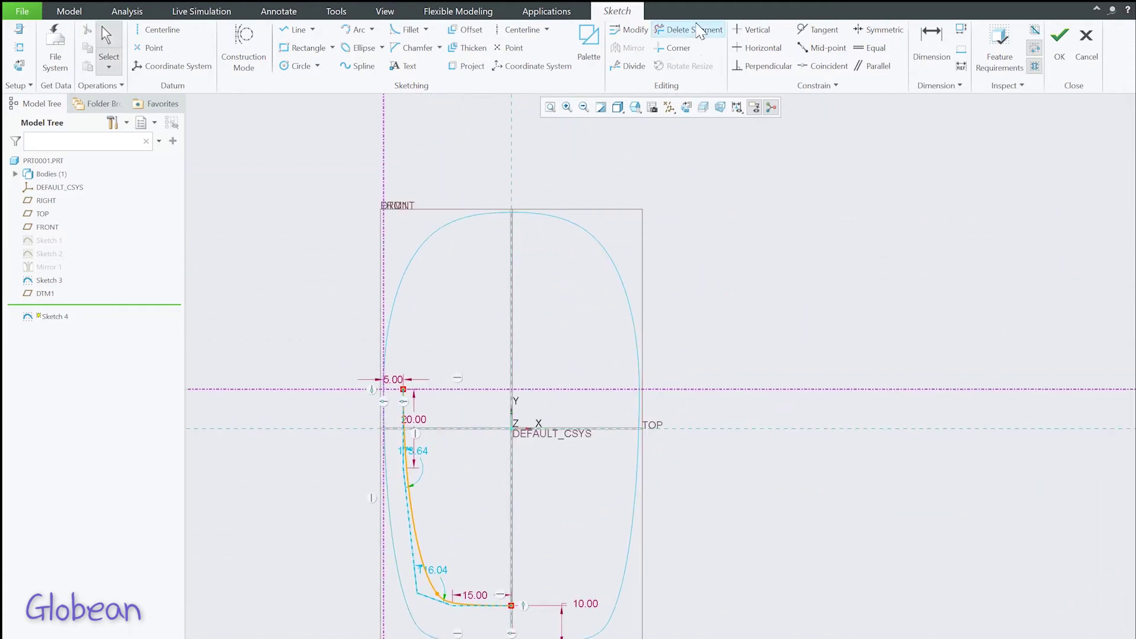
Add a horizontal centerline, then draw a spline from the existing curve's top end up to it.
left_click(523, 30)
left_click(512, 212)
left_click(591, 212)
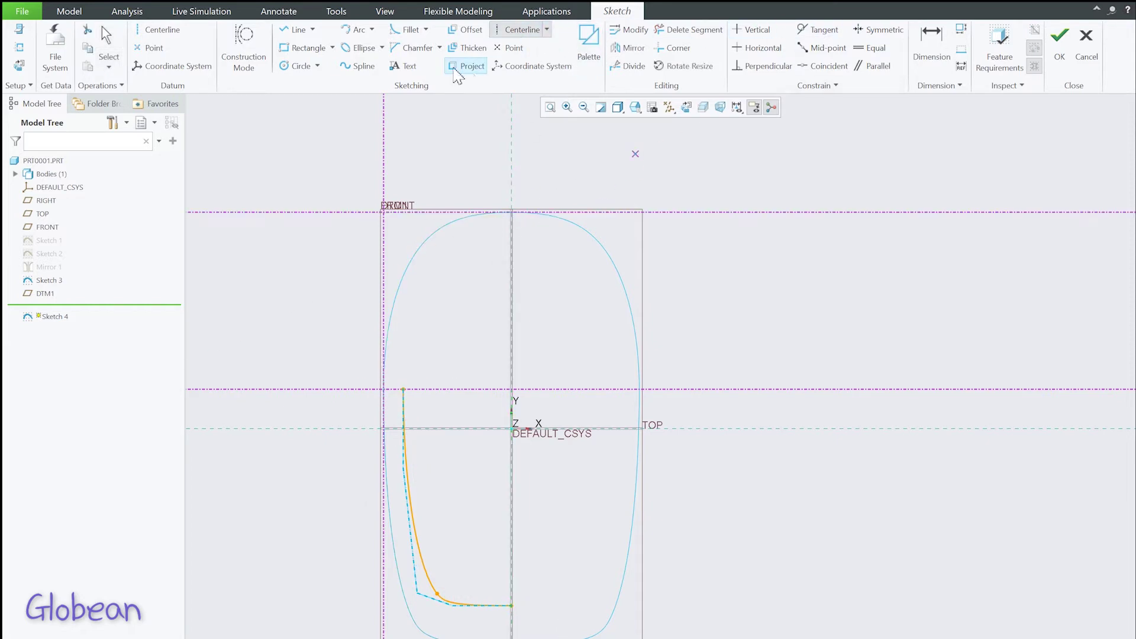
left_click(358, 66)
left_click(403, 389)
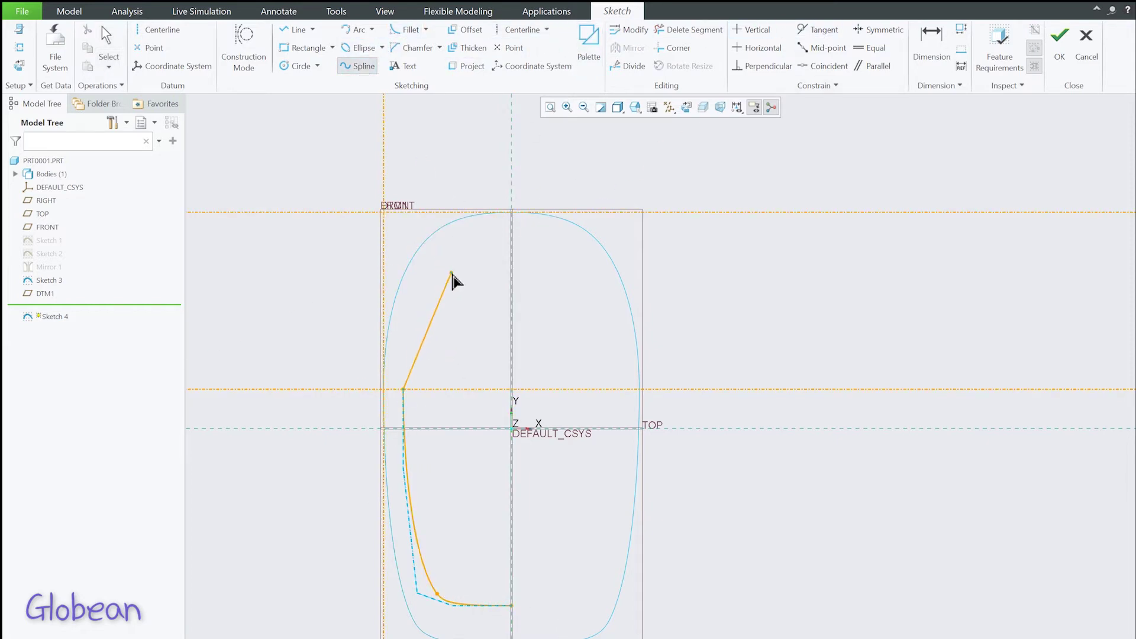
left_click(511, 231)
middle_click(514, 196)
Dimension the new spline's end to 10.00.
left_click(931, 45)
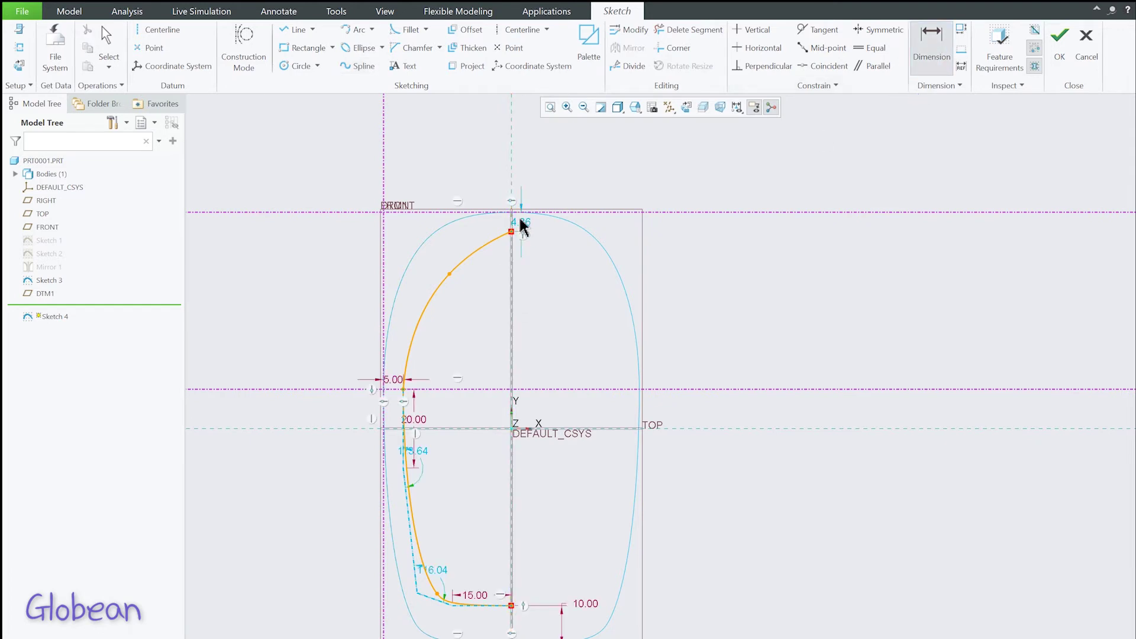
double_click(525, 223)
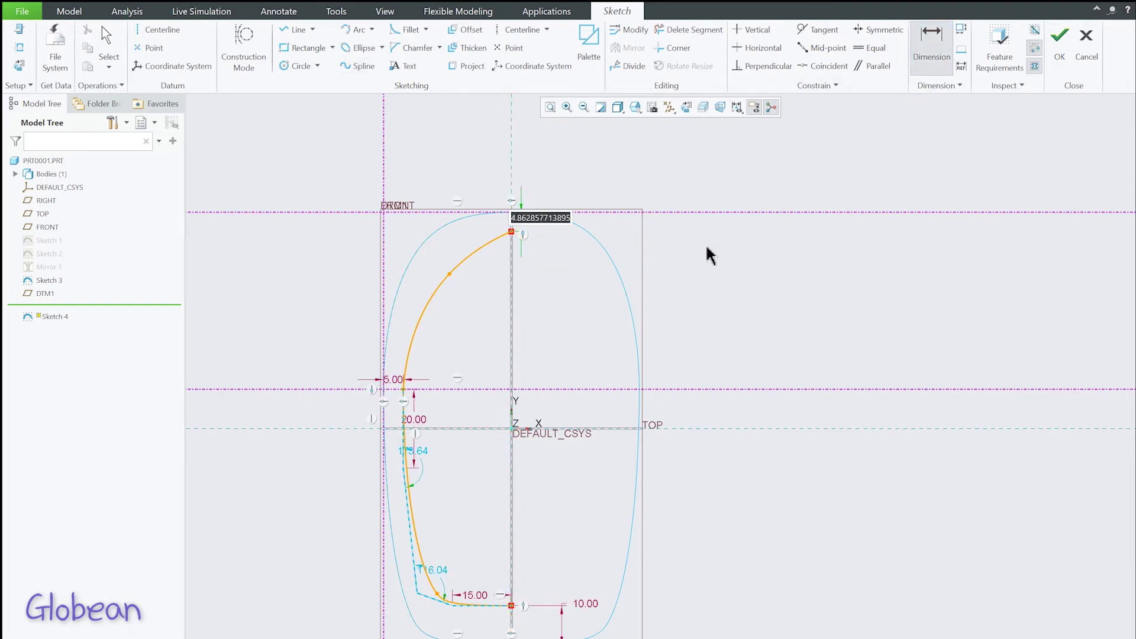
type("10")
key("Return")
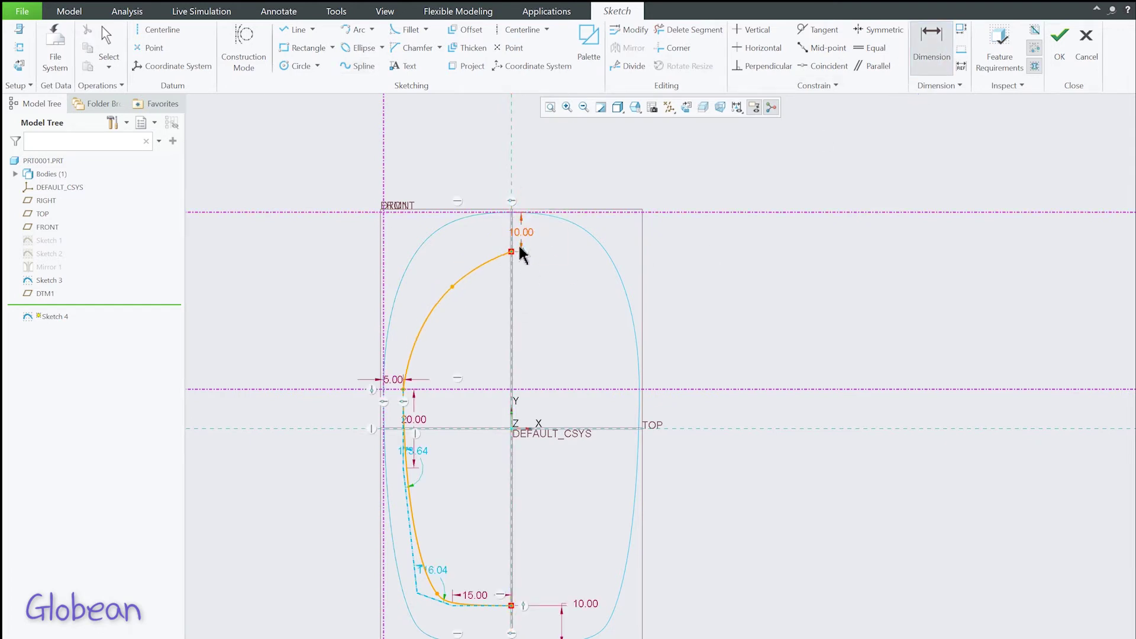
middle_click(550, 248)
Switch the upper spline to control-polygon editing and bring it fully into view.
left_click(522, 232)
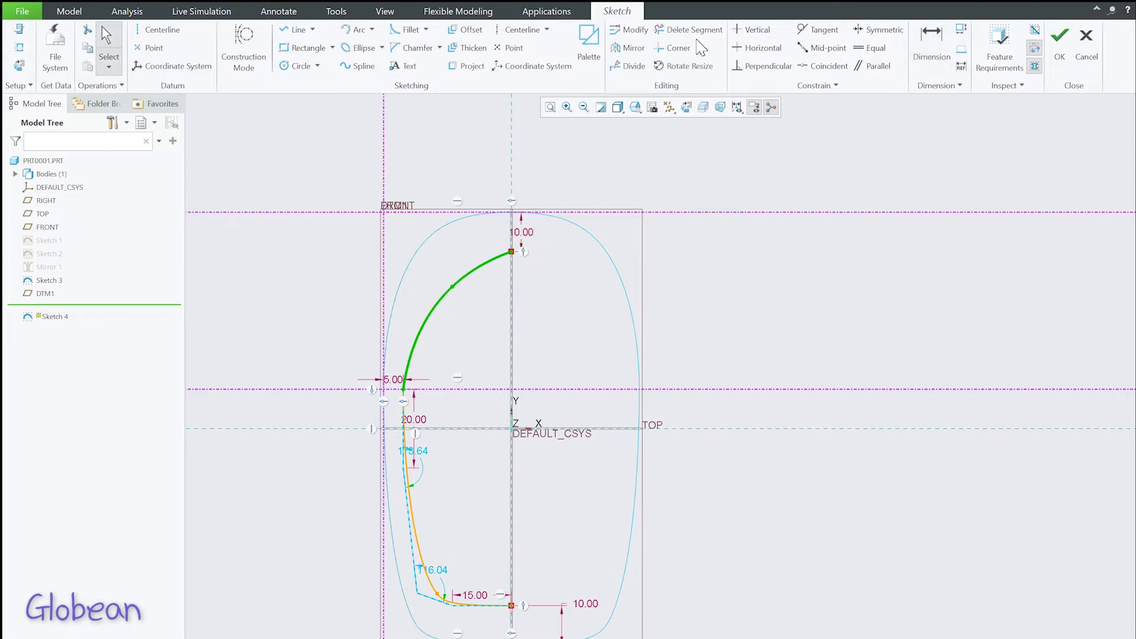
left_click(48, 55)
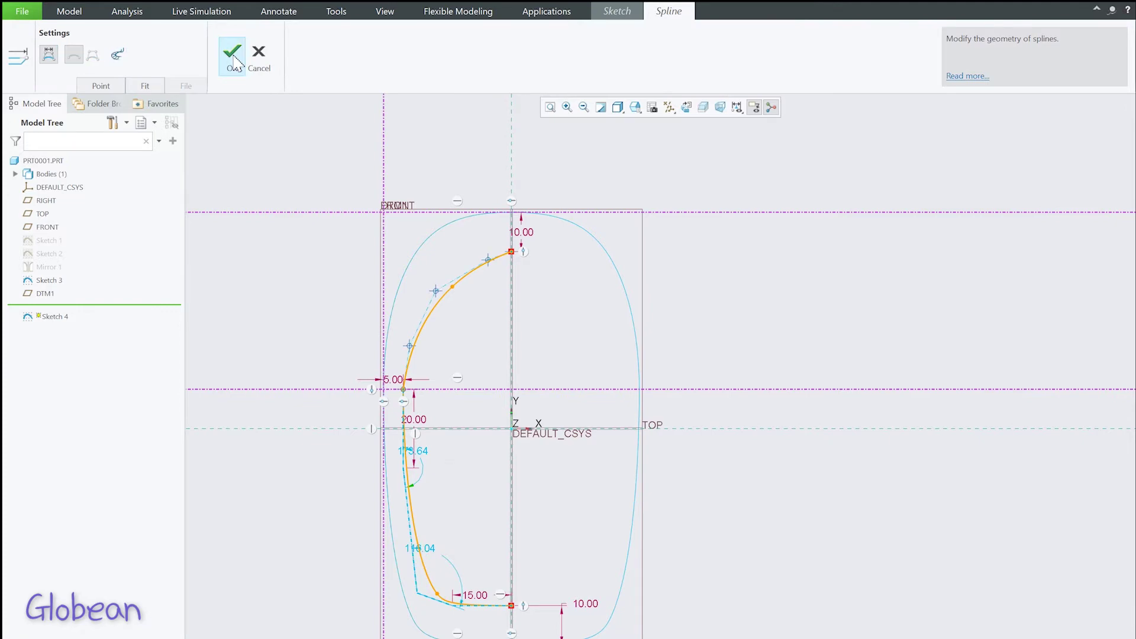
left_click(232, 57)
scroll(544, 190, "up", 3)
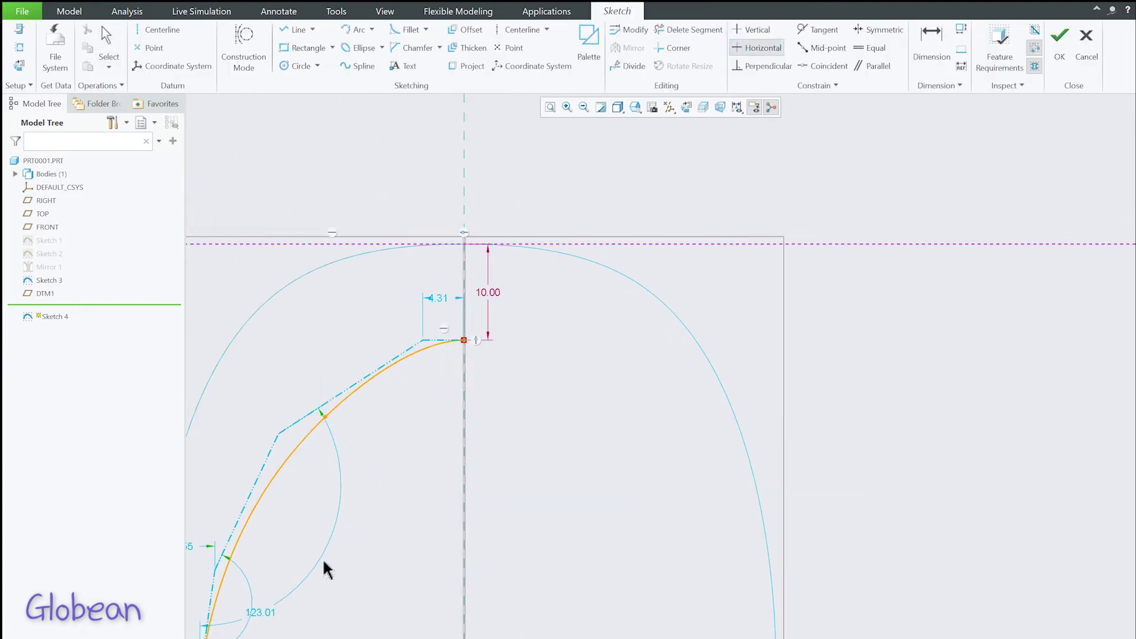
middle_click_drag(324, 570, 599, 300, "shift")
scroll(464, 317, "down", 3)
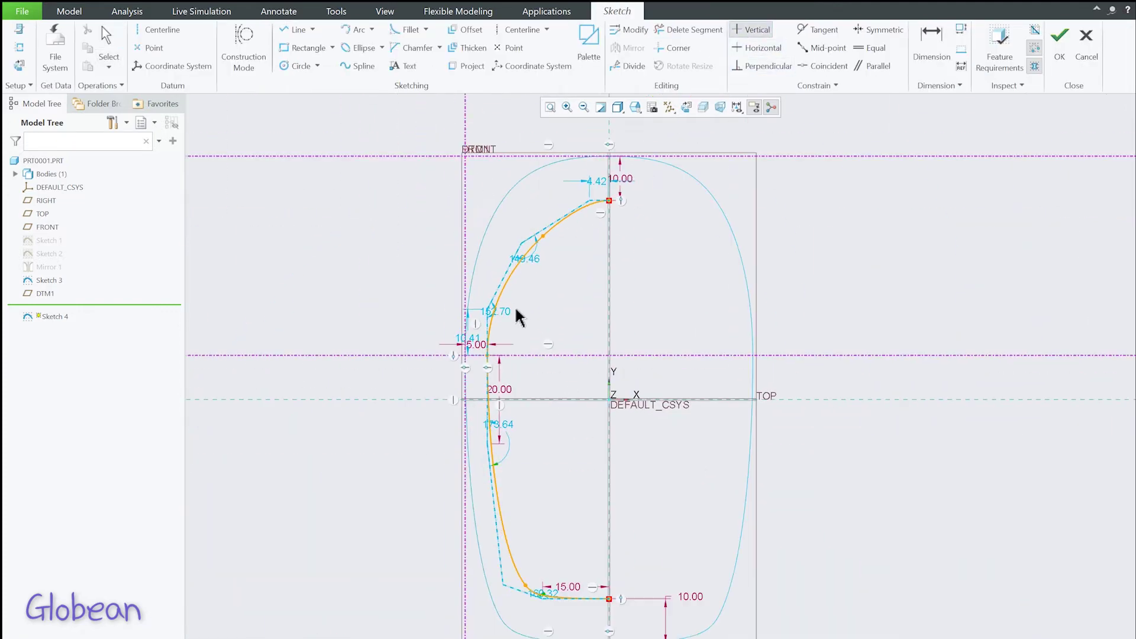
middle_click(474, 343)
Set the spline's side dimension to 15.00 and top dimension to 7.00, then round it.
double_click(471, 339)
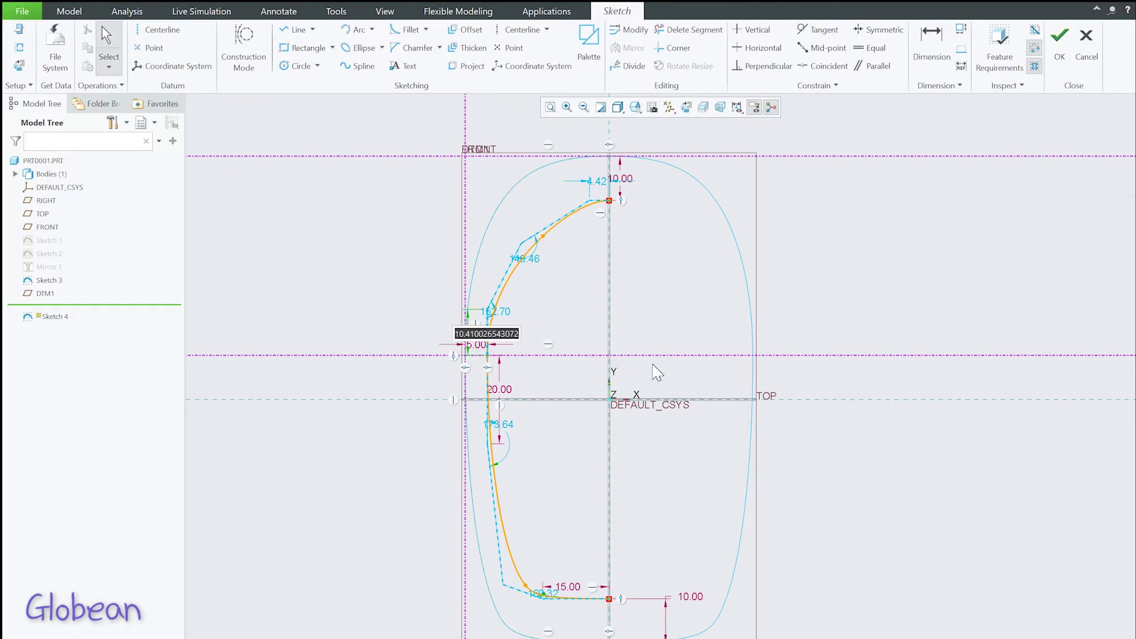
type("15")
key("Return")
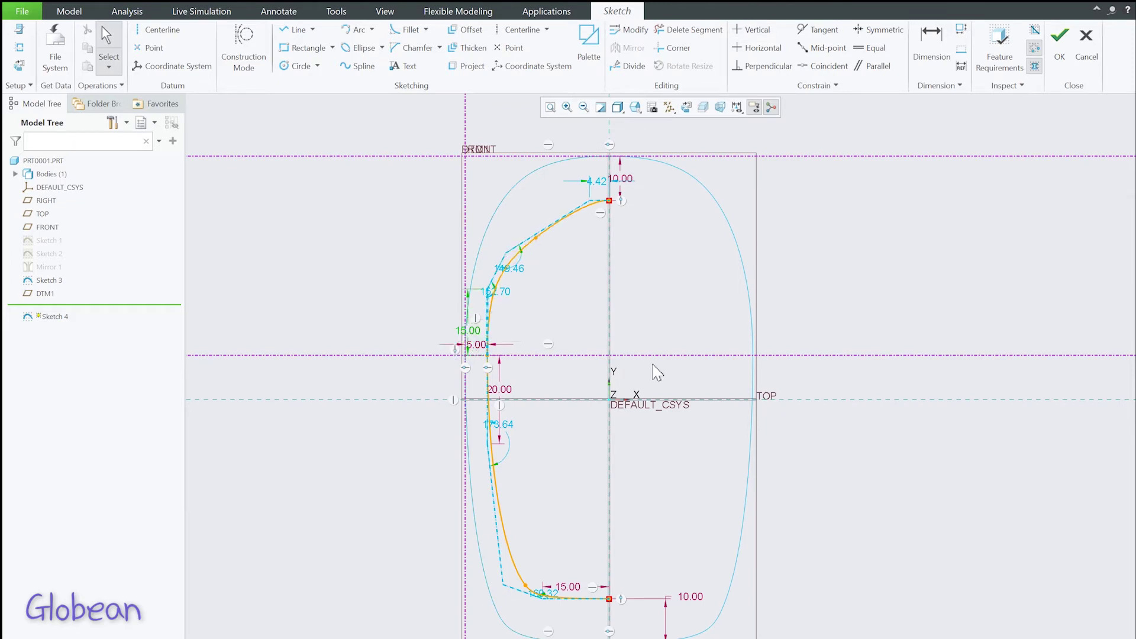
double_click(597, 181)
type("7")
key("Return")
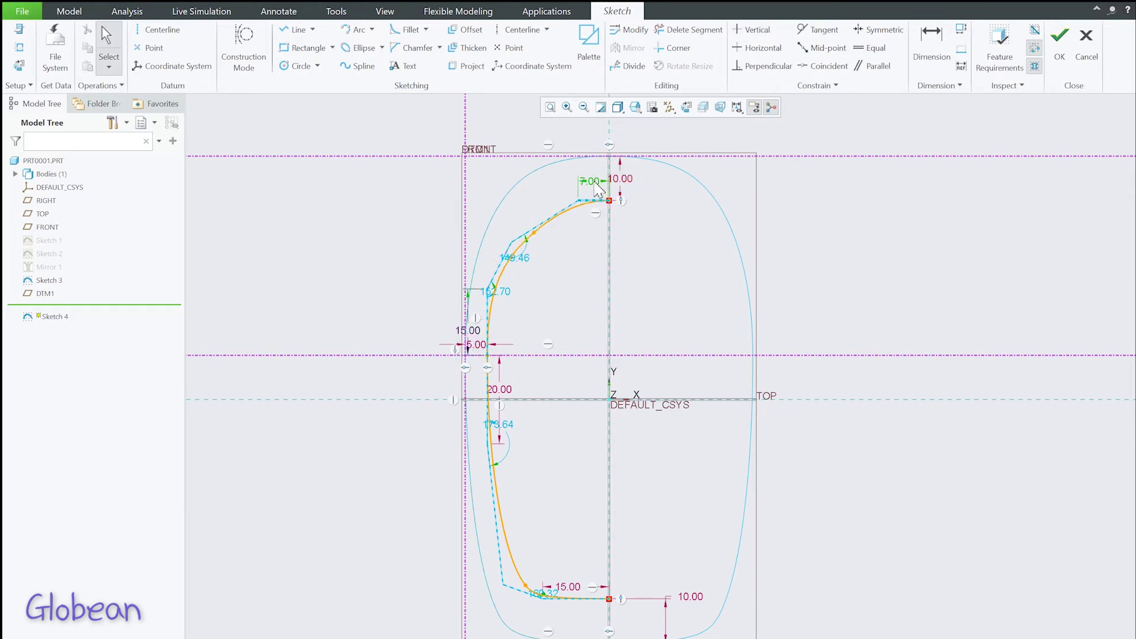
left_click(504, 261)
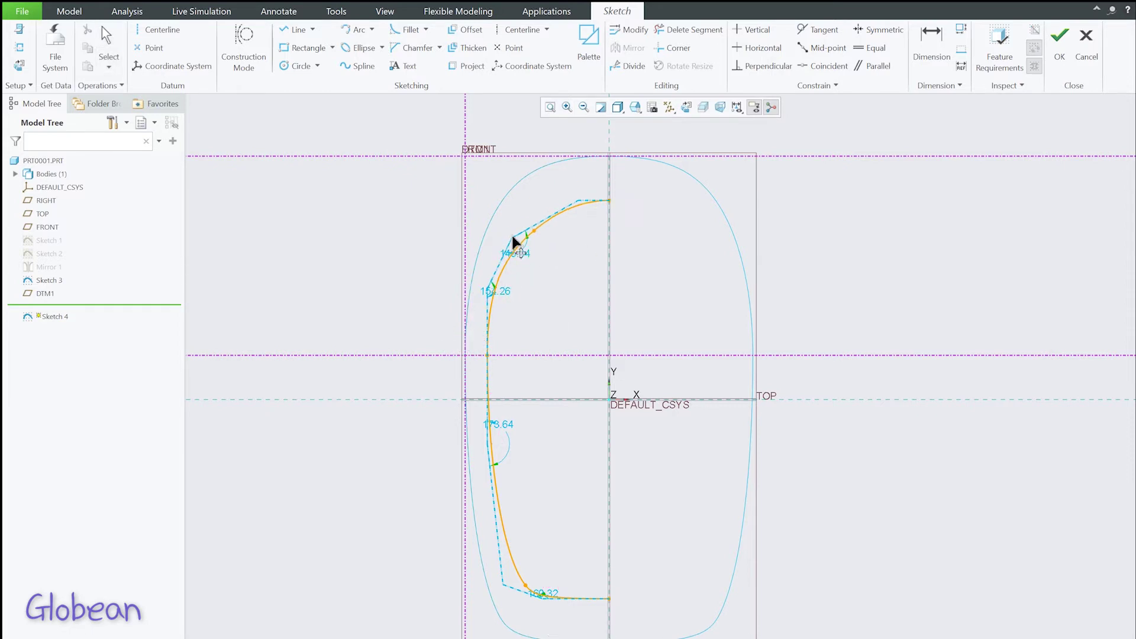
mouse_move(512, 241)
left_mouse_down()
mouse_move(532, 208)
mouse_move(553, 211)
left_mouse_up()
Finish Sketch 4, then reopen it to fine-tune the upper spline's curvature.
left_click(1060, 38)
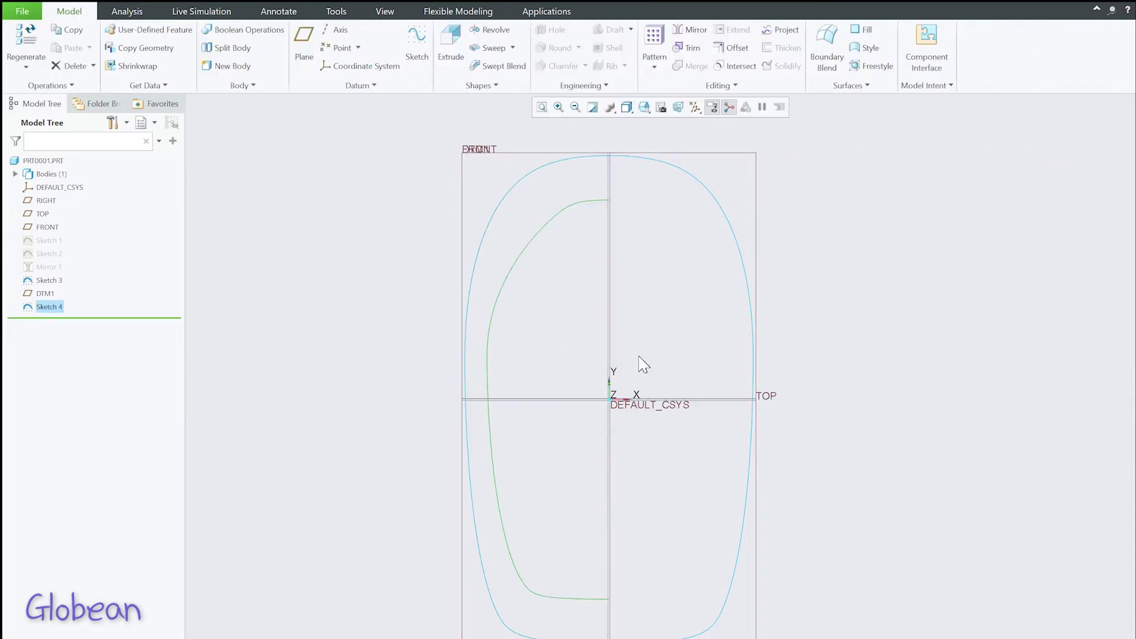
left_click(50, 307)
left_click(55, 240)
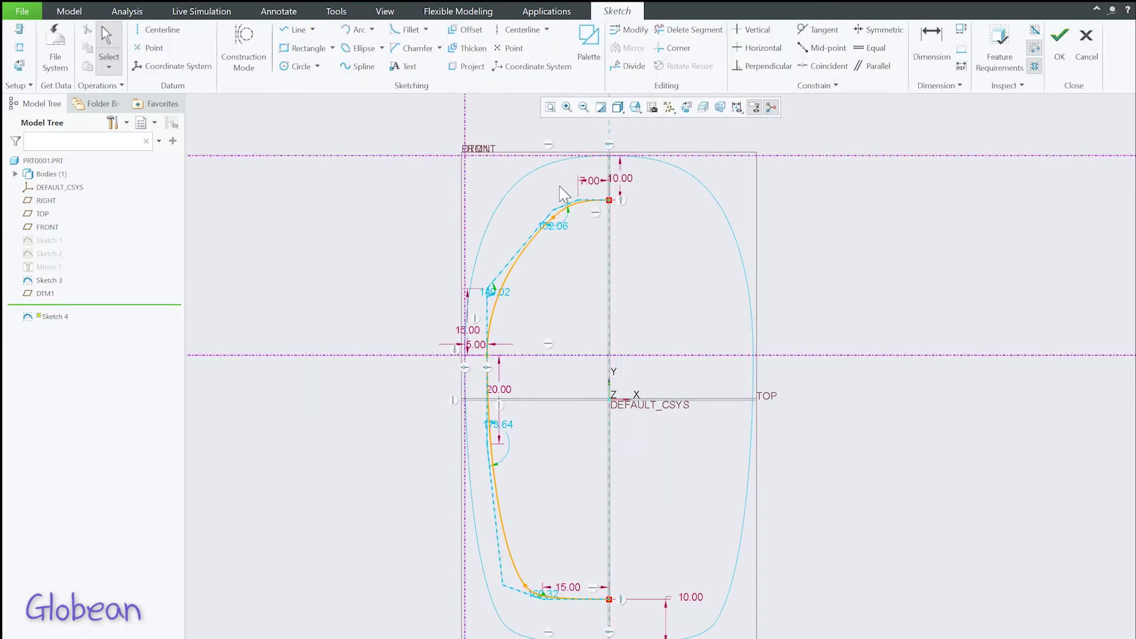
left_click_drag(554, 209, 534, 225)
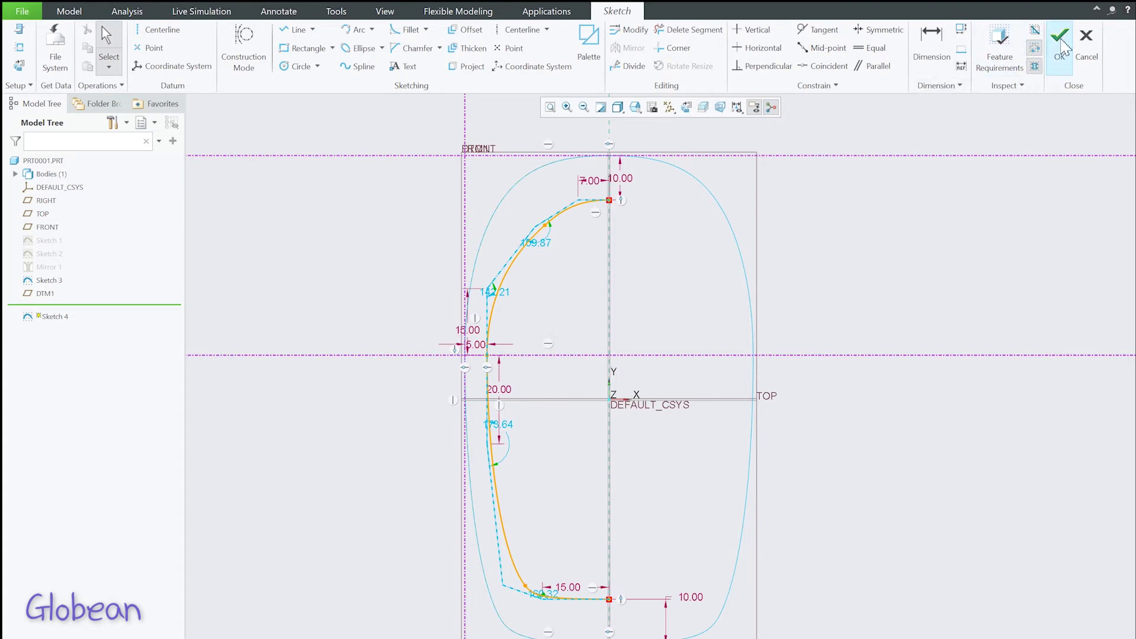
left_click_drag(545, 225, 539, 230)
left_click(1059, 44)
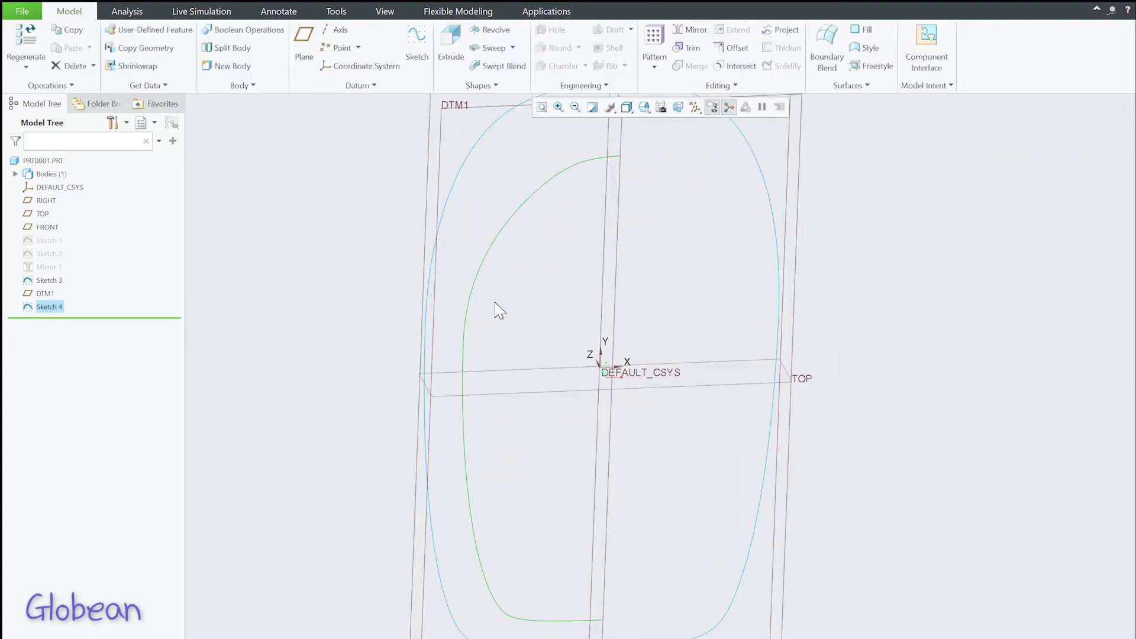
Mirror the Sketch 4 curve about the RIGHT plane as Mirror 2.
left_click(547, 201)
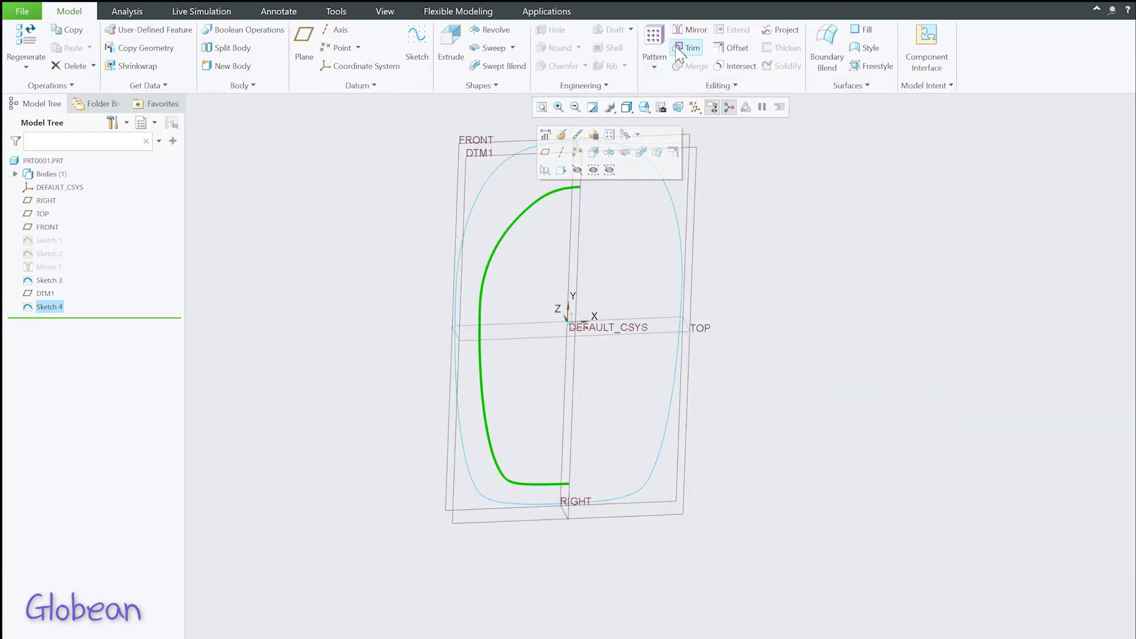
left_click(691, 48)
left_click(577, 180)
middle_click(806, 284)
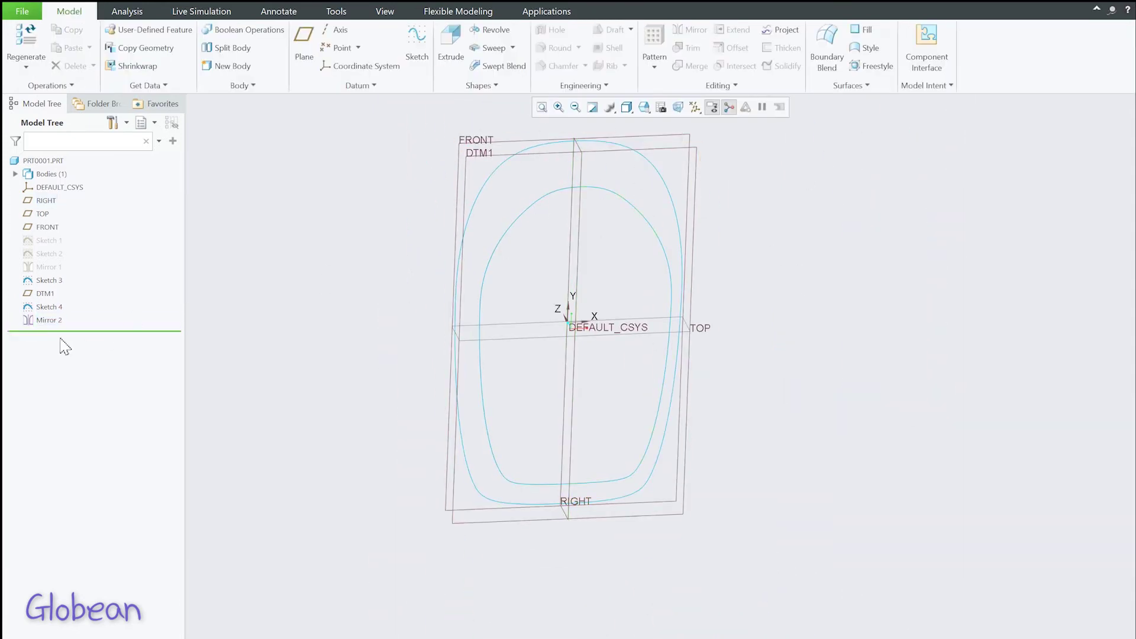
Create Sketch 5 on DTM1 by projecting the inner curve loop.
left_click(416, 41)
left_click(699, 216)
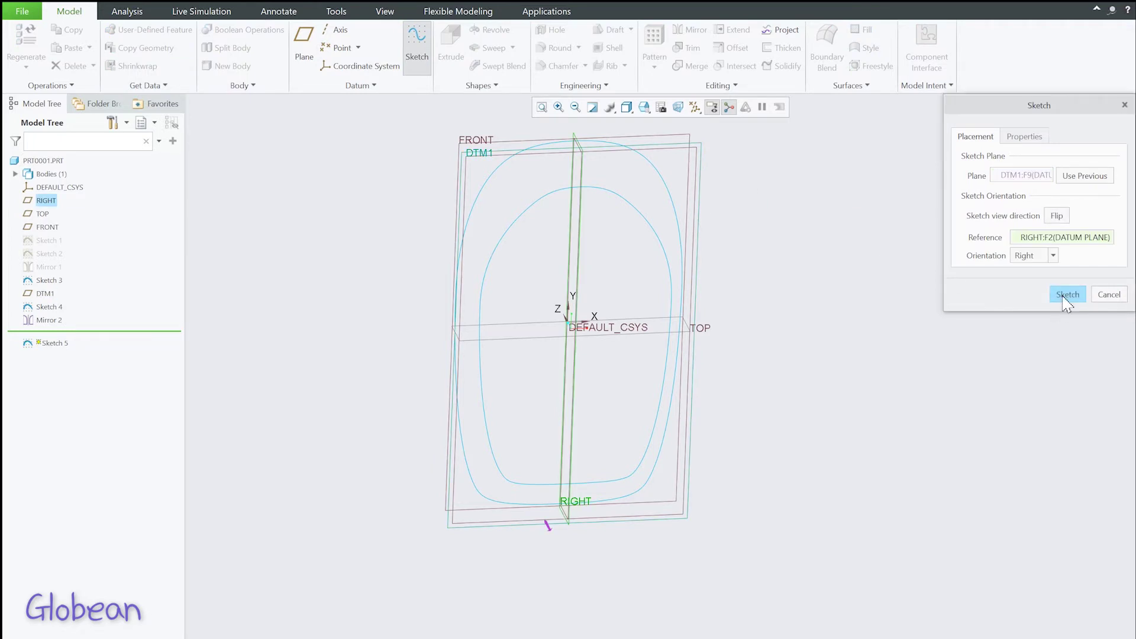
left_click(1068, 296)
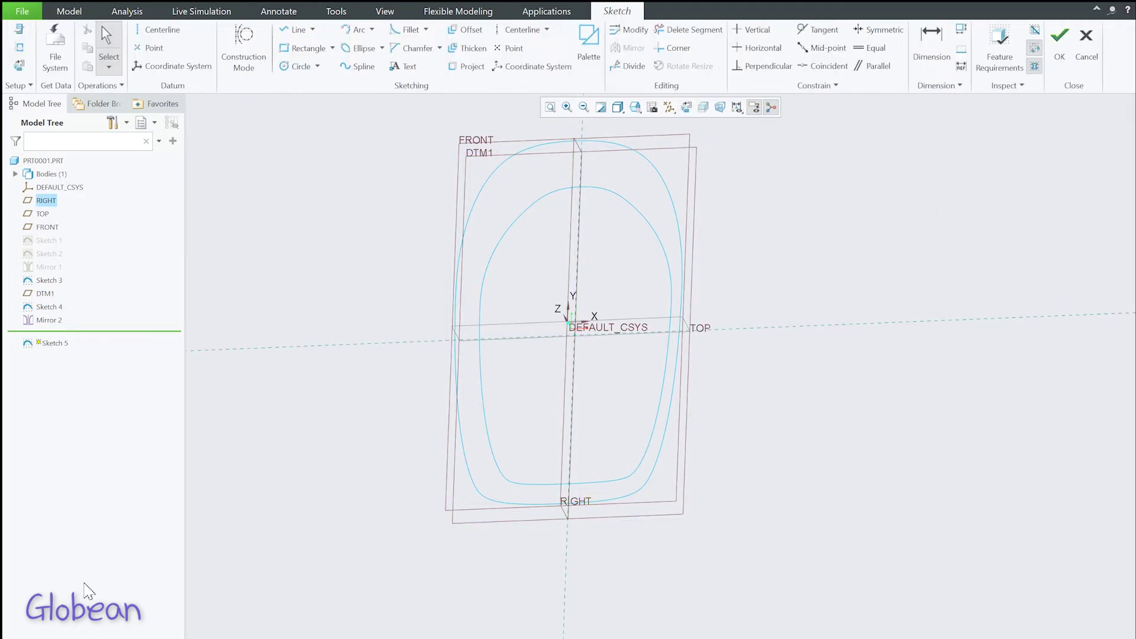
left_click(507, 284)
left_click(1059, 37)
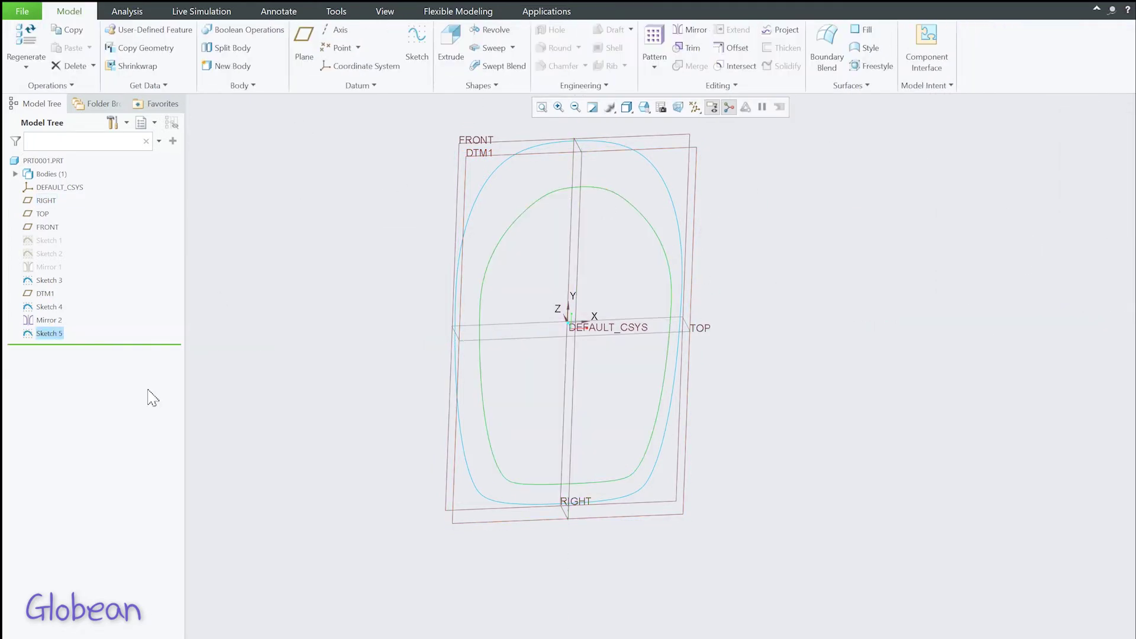
Hide Sketch 4 and Mirror 2, then orbit to an oblique view.
left_click(50, 320)
left_click(70, 276)
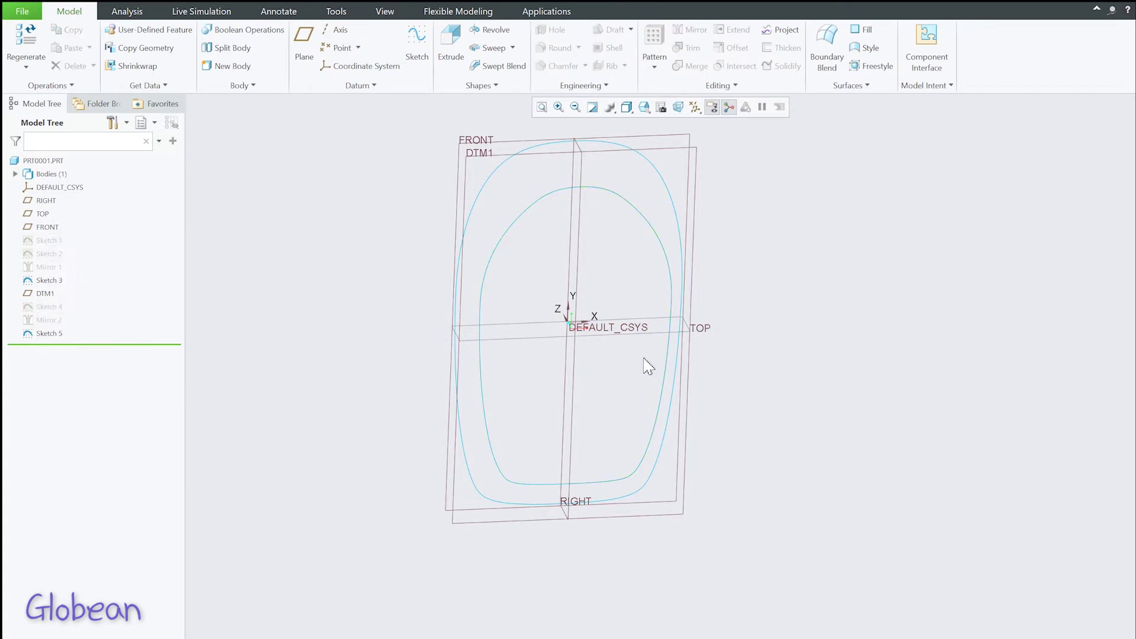
mouse_move(801, 433)
middle_mouse_down()
mouse_move(644, 450)
mouse_move(674, 437)
mouse_move(579, 516)
middle_mouse_up()
Place seven datum points, PNT0 to PNT6, at the outline curve ends as one feature.
left_click(336, 47)
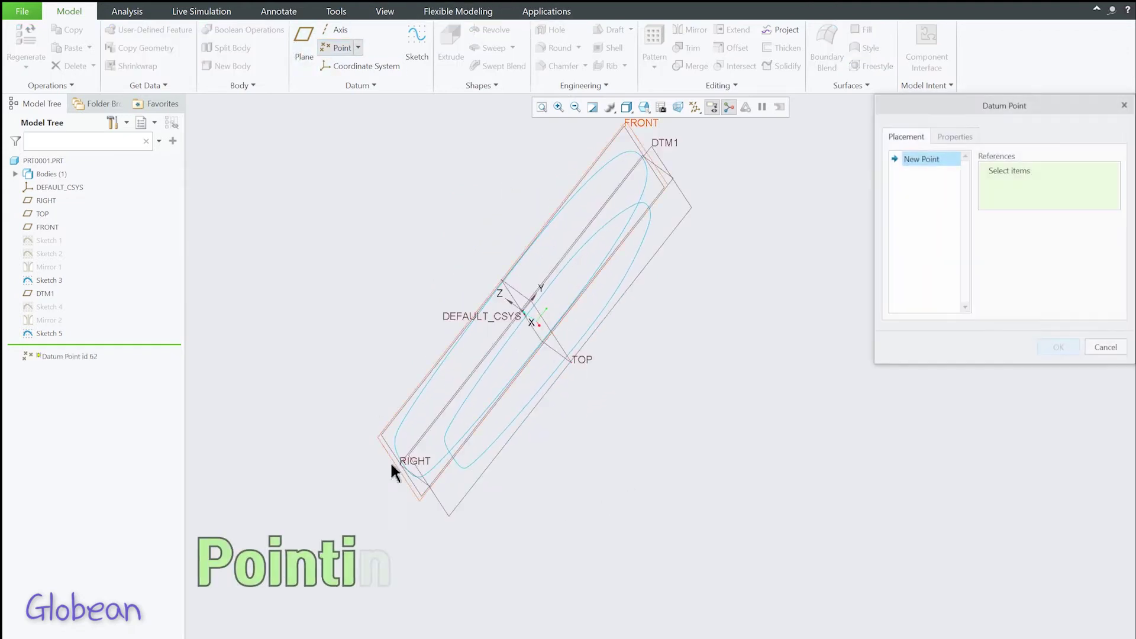
left_click(403, 462)
mouse_move(448, 455)
middle_mouse_down()
mouse_move(510, 495)
mouse_move(499, 492)
middle_mouse_up()
left_click(499, 492)
middle_click_drag(706, 452, 602, 407)
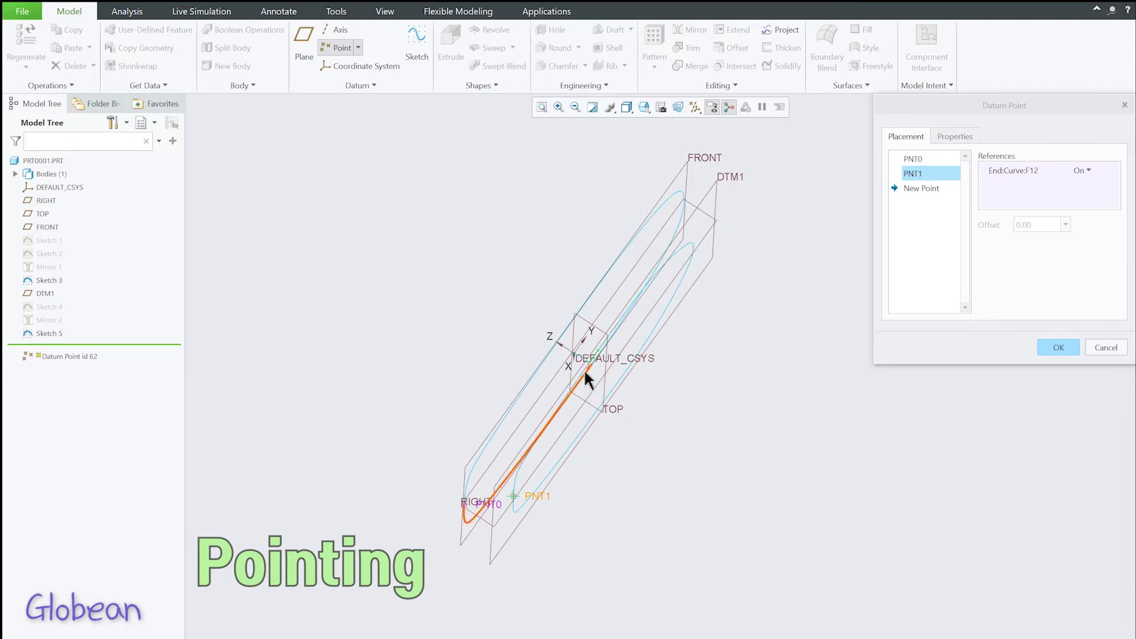
left_click(587, 372)
left_click(623, 381)
mouse_move(680, 370)
middle_mouse_down()
mouse_move(787, 281)
mouse_move(700, 215)
middle_mouse_up()
left_click(698, 211)
left_click(702, 255)
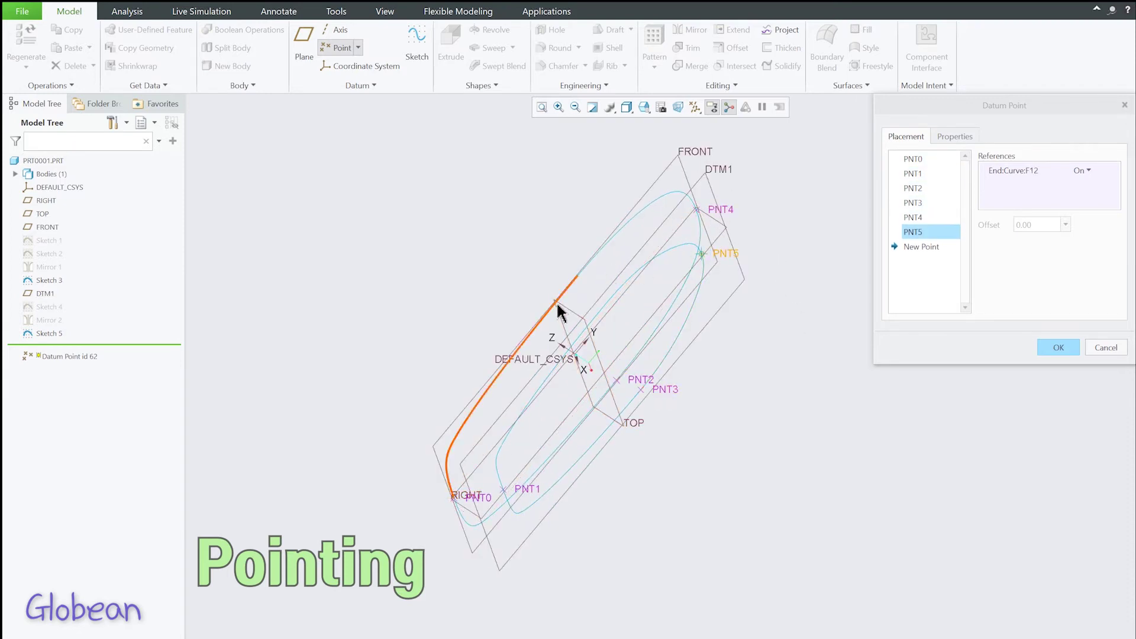
left_click(578, 277)
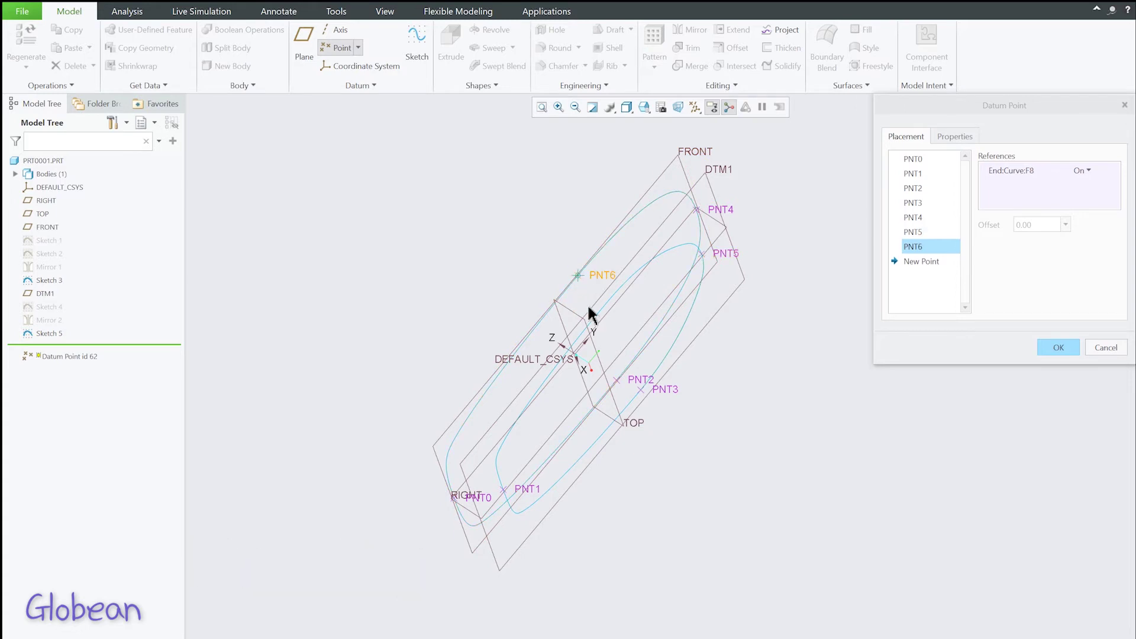
left_click(1065, 351)
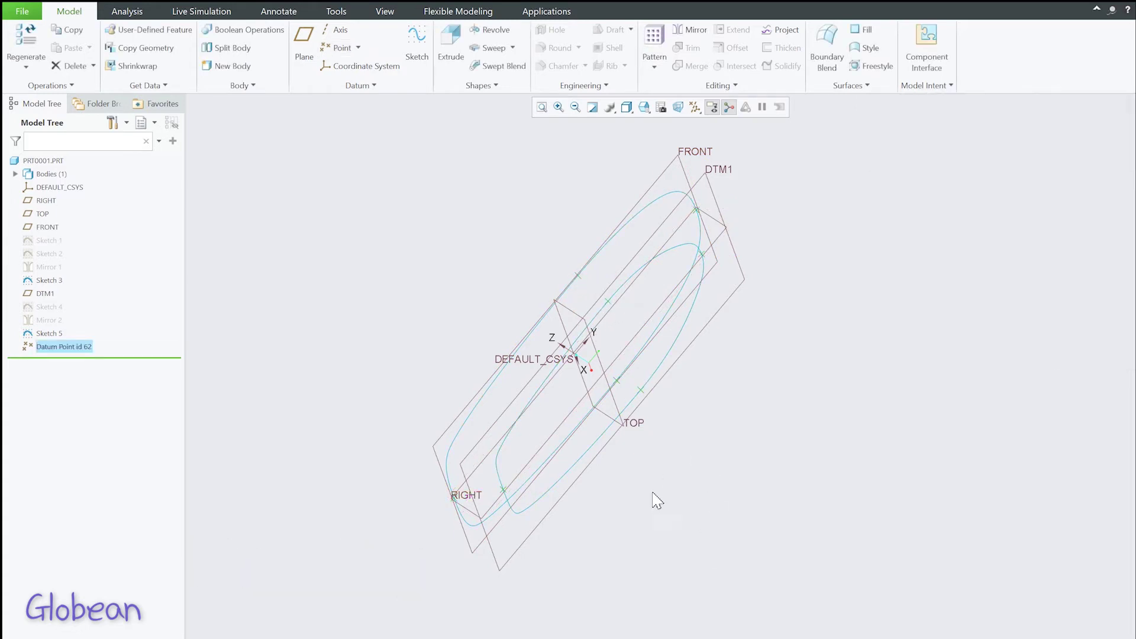
mouse_move(657, 500)
middle_mouse_down()
mouse_move(694, 464)
mouse_move(580, 482)
mouse_move(596, 479)
mouse_move(453, 411)
middle_mouse_up()
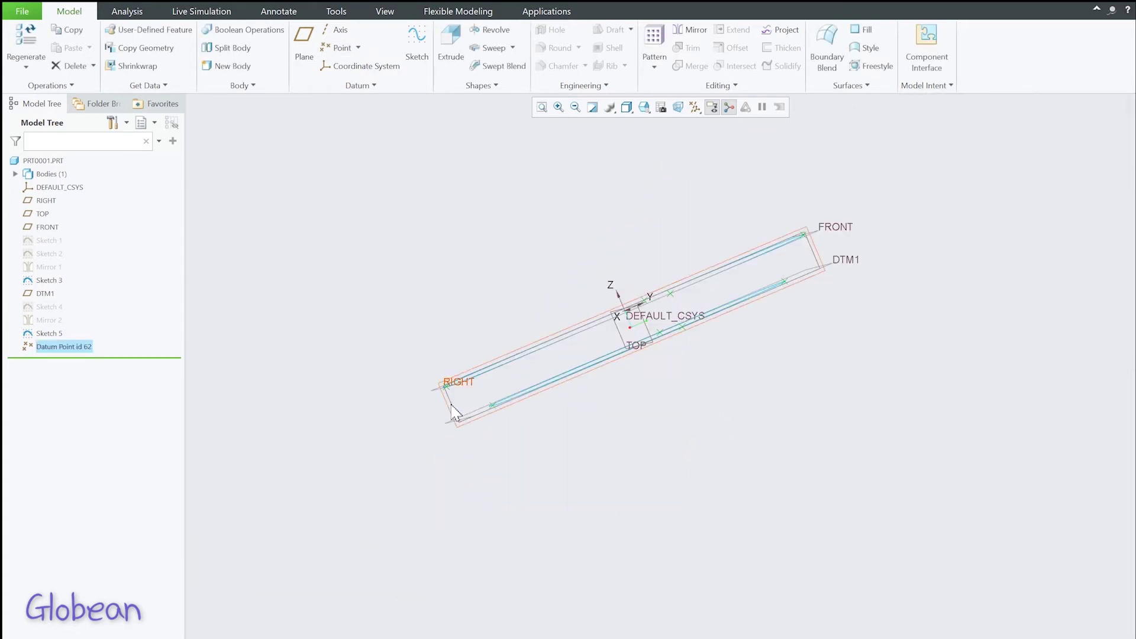
Start a sketch on the RIGHT plane and draw a spline between the references.
left_click(454, 414)
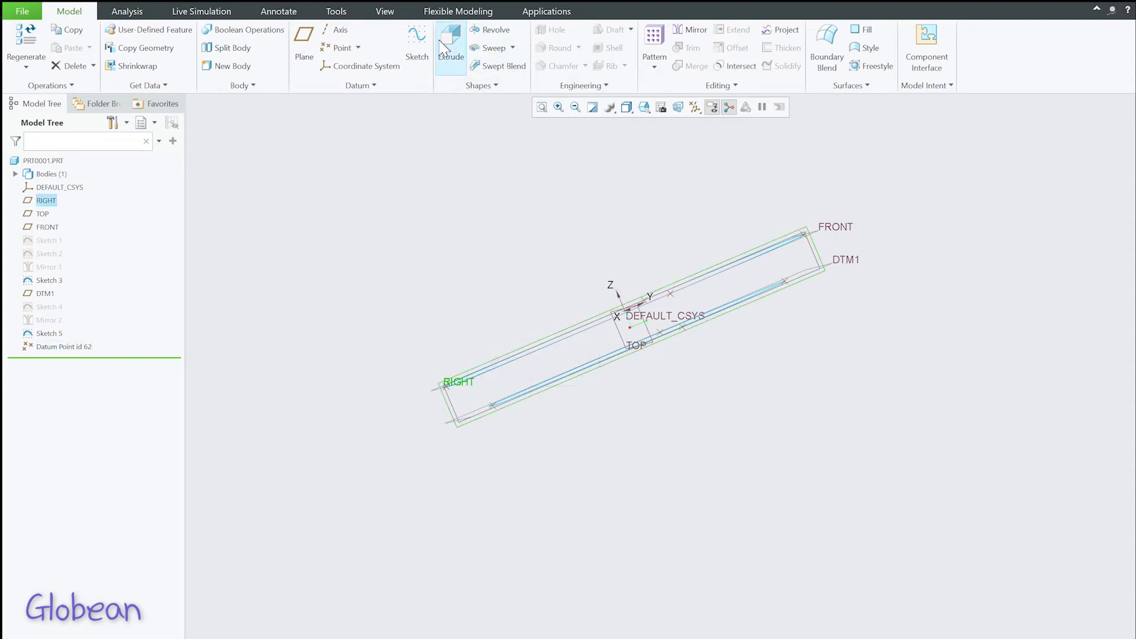
left_click(417, 41)
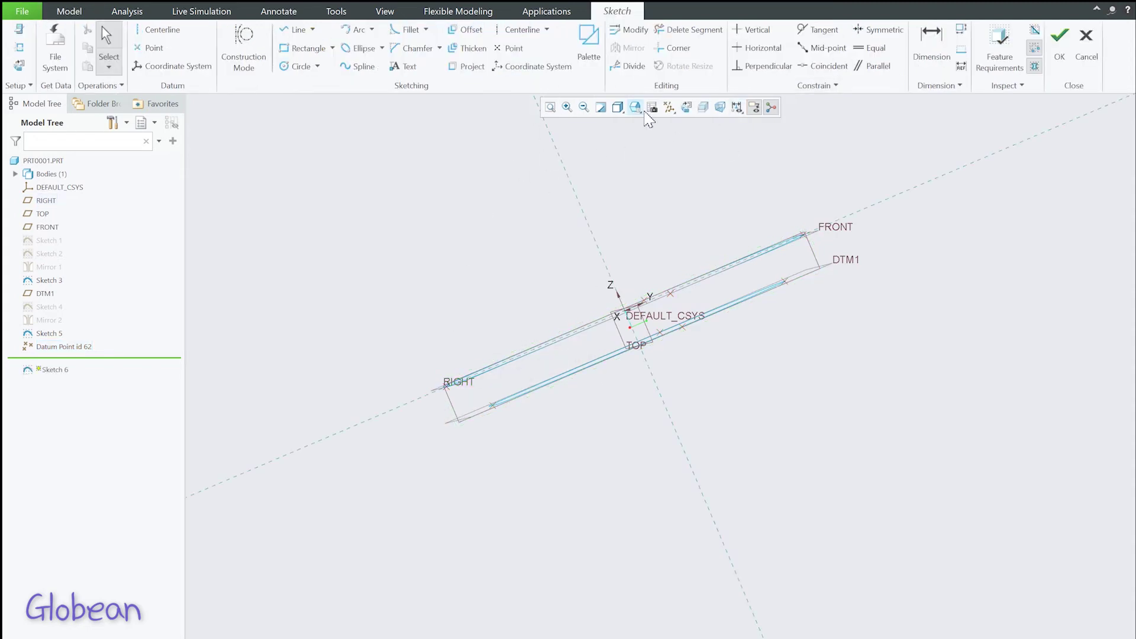
left_click(687, 110)
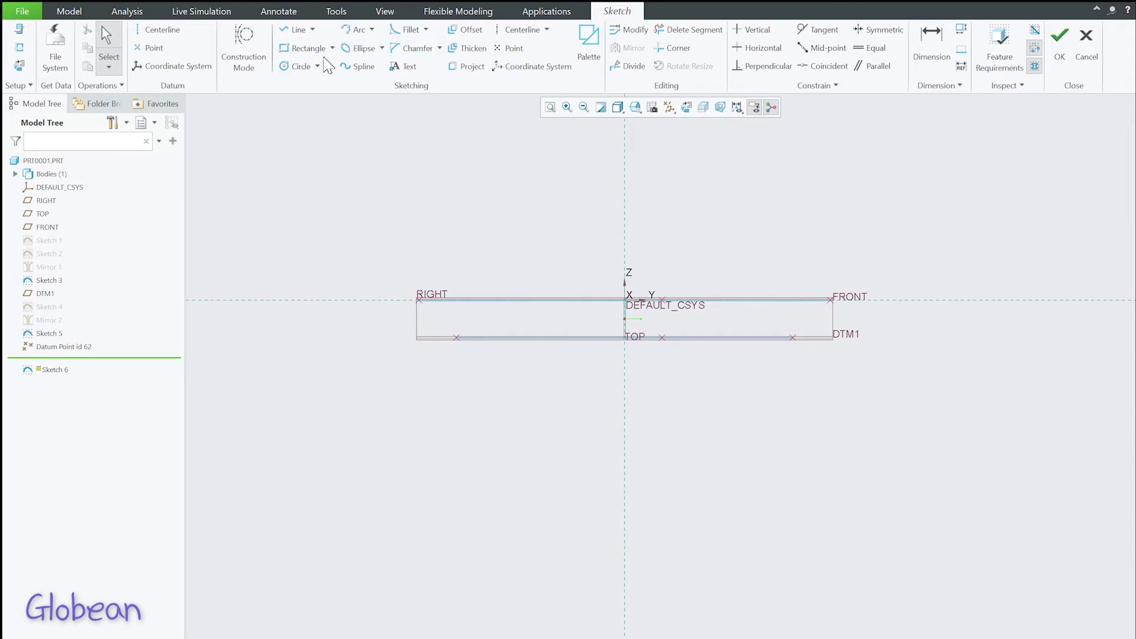
left_click(353, 67)
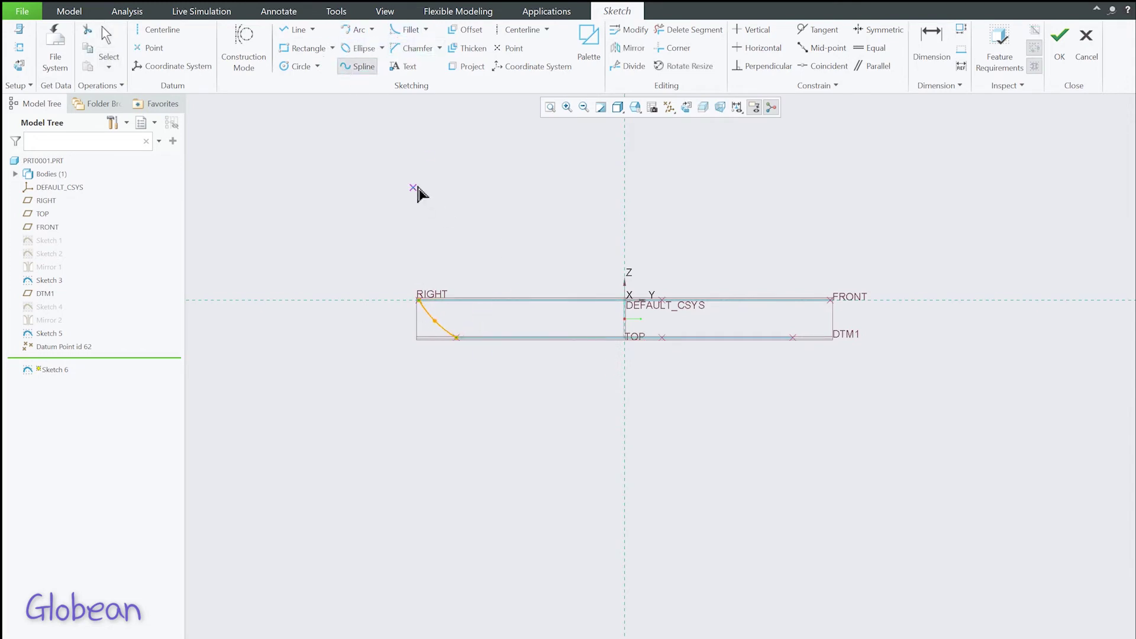
scroll(492, 275, "up", 2)
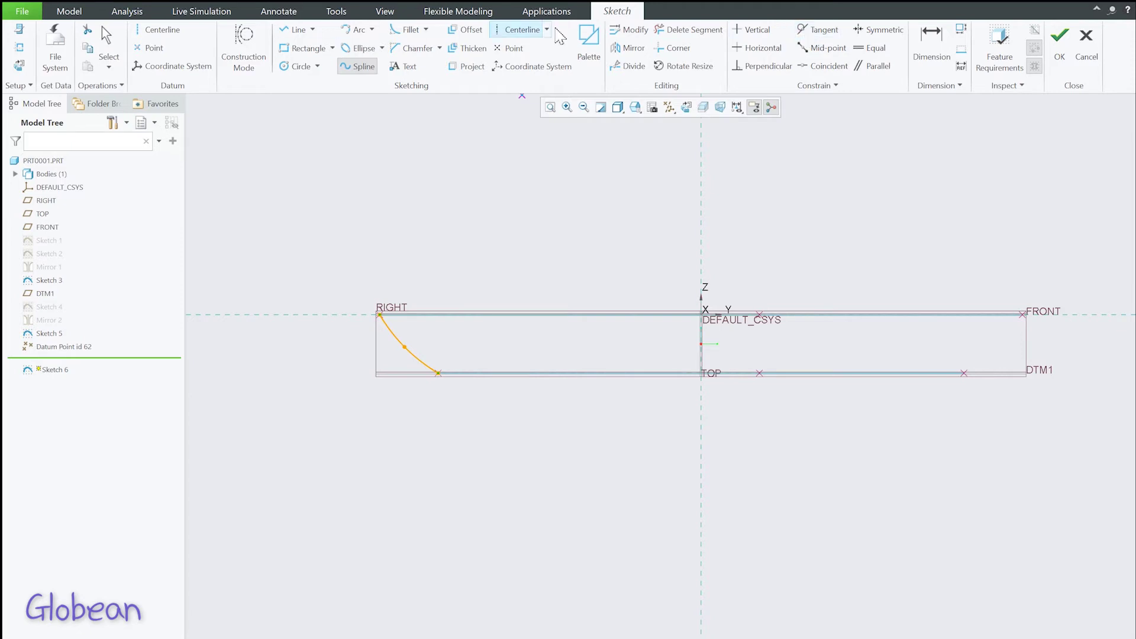
middle_click(444, 114)
left_click(234, 47)
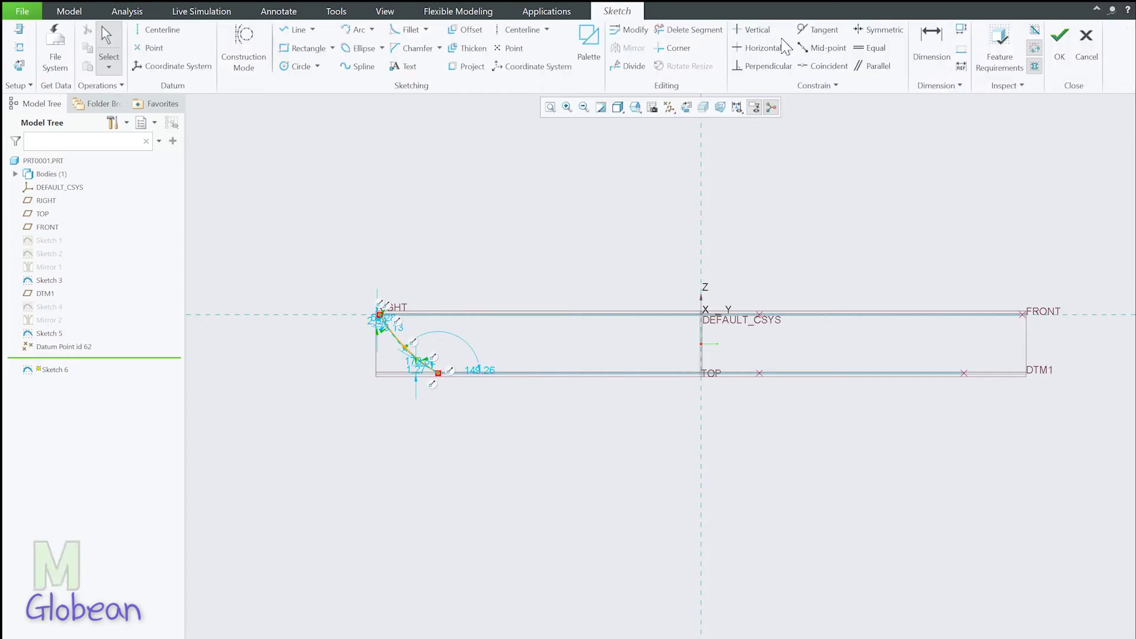
scroll(389, 336, "up", 8)
Make the spline's top tangent vertical at length 4.00 and bottom tangent horizontal at 2.00.
left_click(755, 30)
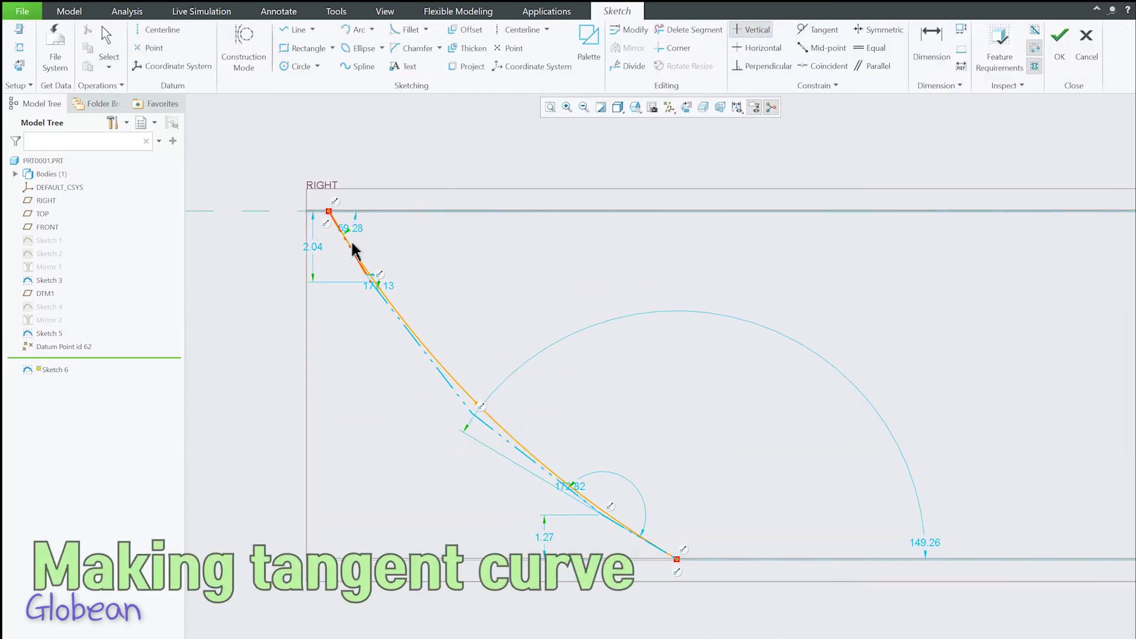
left_click(355, 254)
left_click(767, 51)
left_click(647, 543)
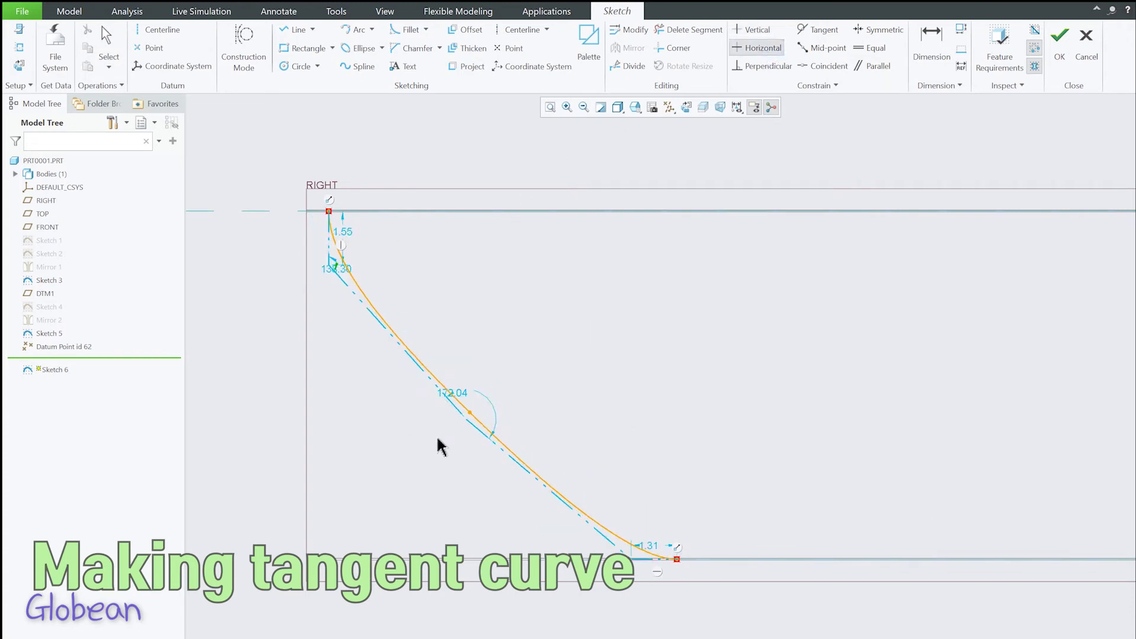
middle_click(367, 245)
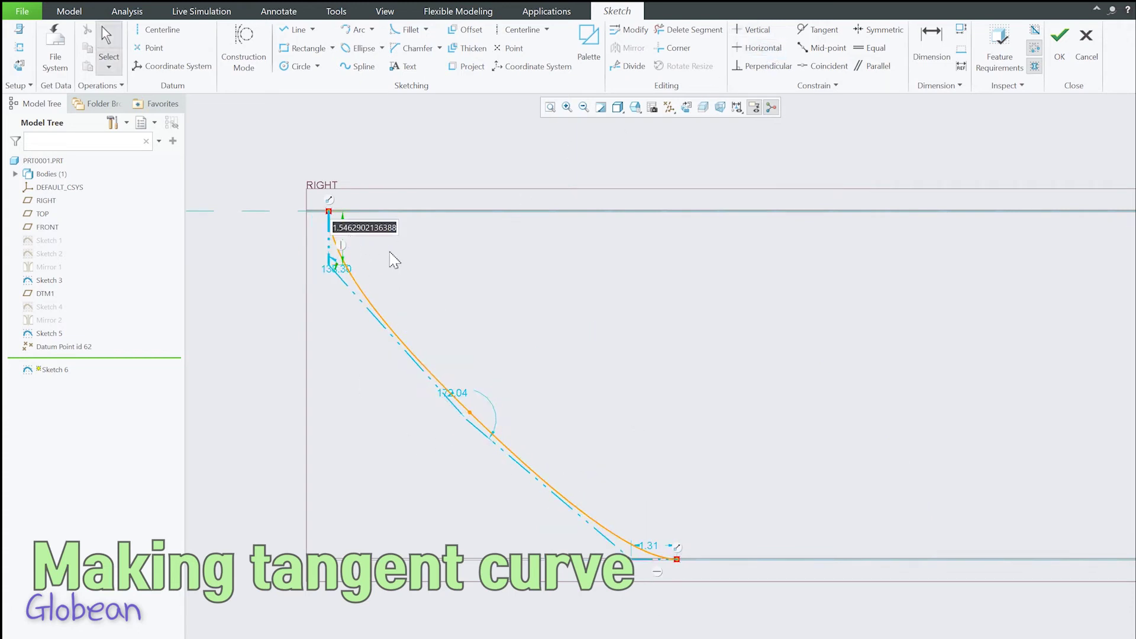
type("4")
key("Return")
left_click(648, 561)
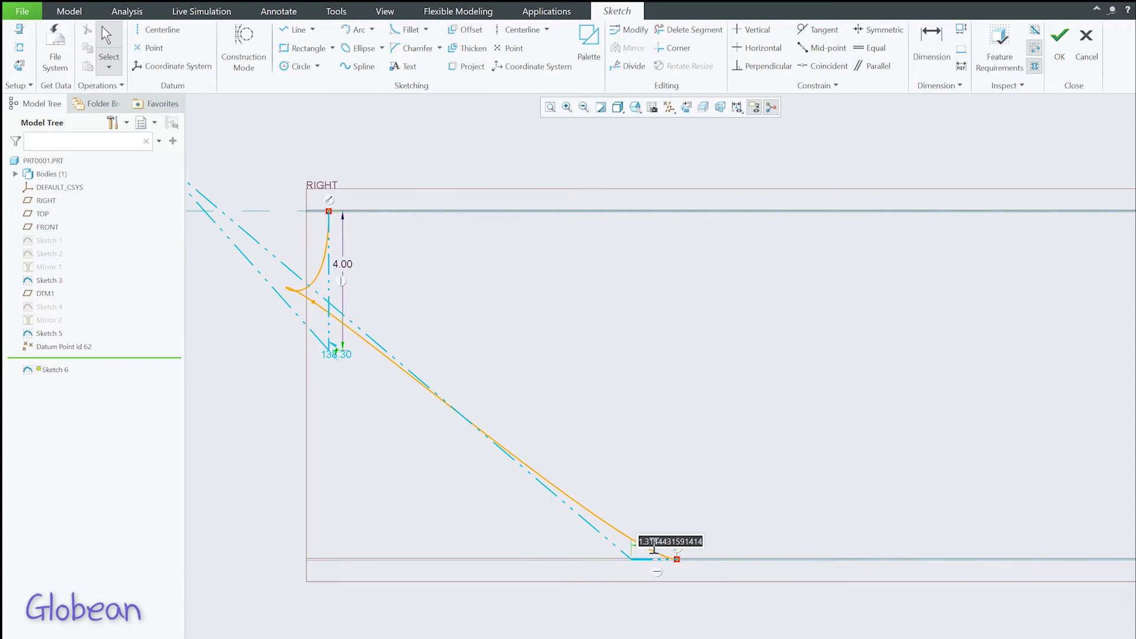
type("2")
key("Return")
Reshape the spline into a smooth arc and zoom into the sketch.
left_click_drag(236, 248, 465, 499)
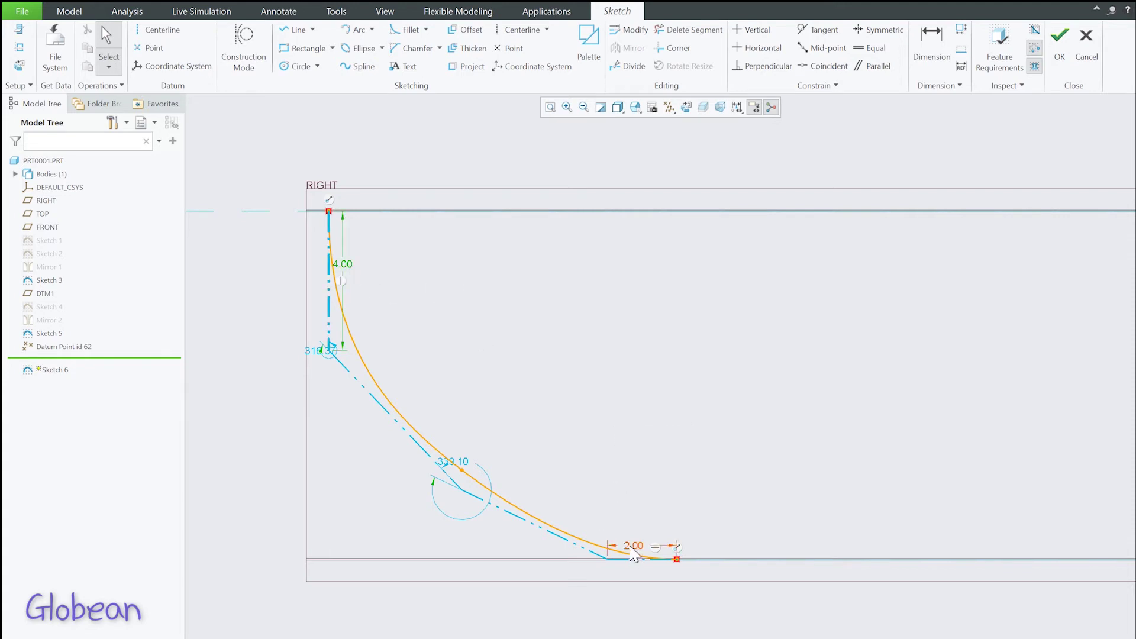
scroll(872, 481, "up", 2)
middle_click_drag(943, 424, 415, 440, "ctrl")
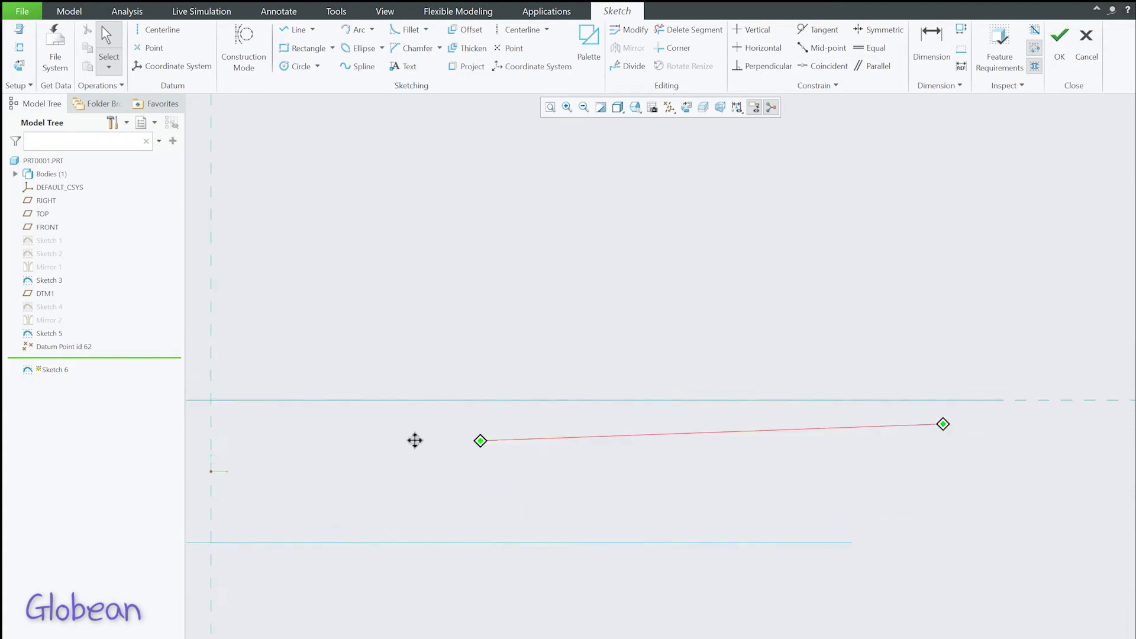
Draw a second spline from the FRONT point to the DTM1 point.
left_click(358, 66)
left_click(779, 385)
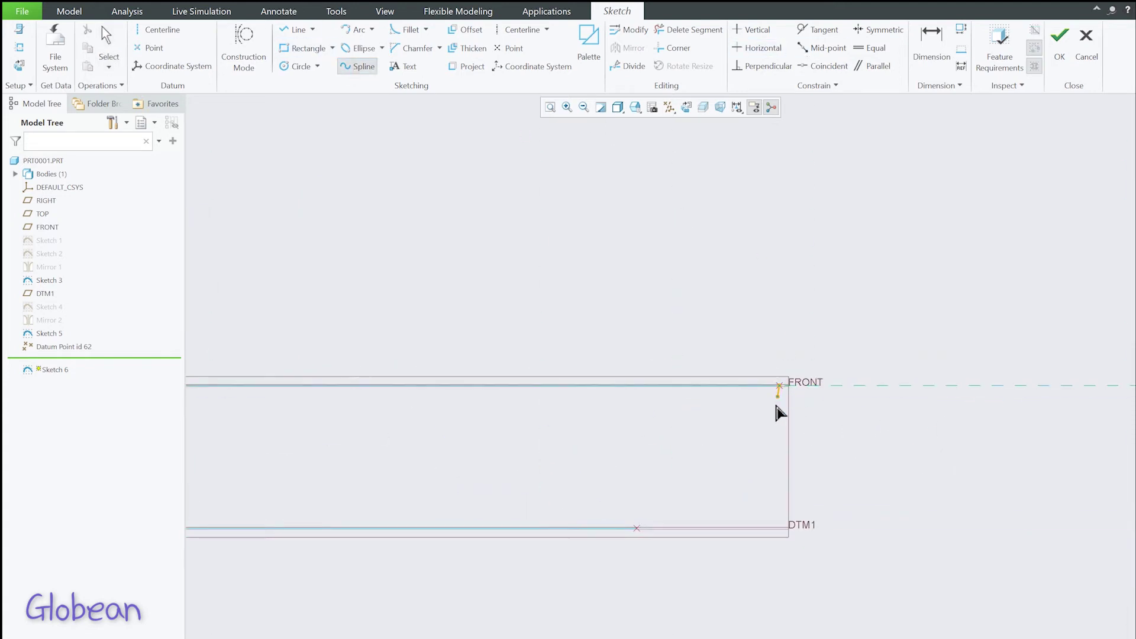
left_click(638, 528)
middle_click(637, 529)
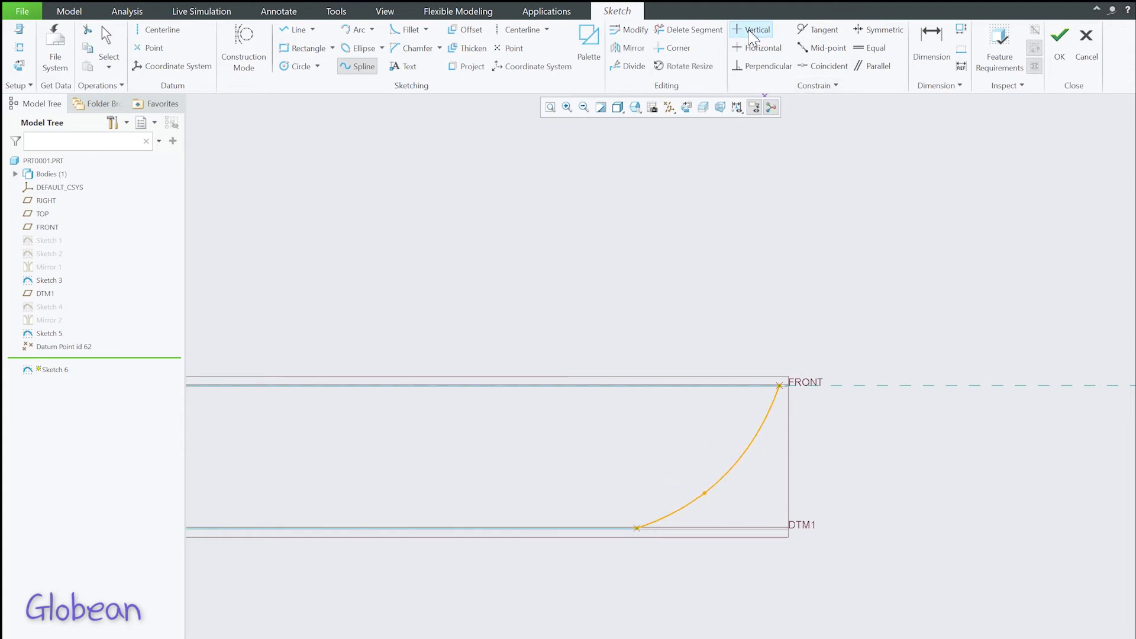
left_click(629, 29)
left_click(243, 53)
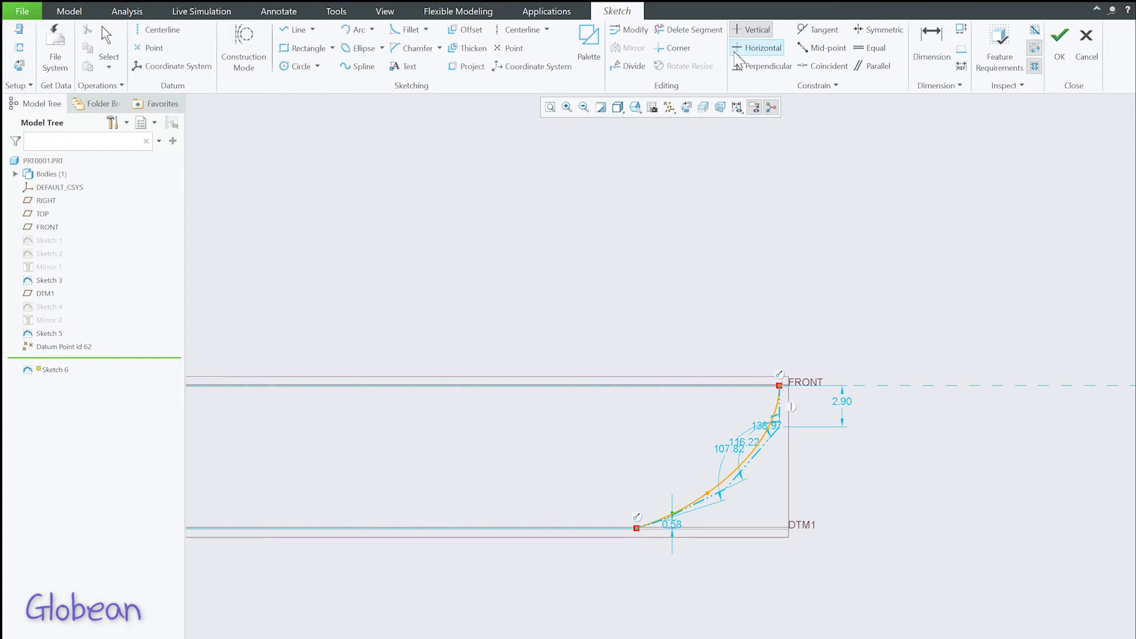
scroll(662, 530, "up", 5)
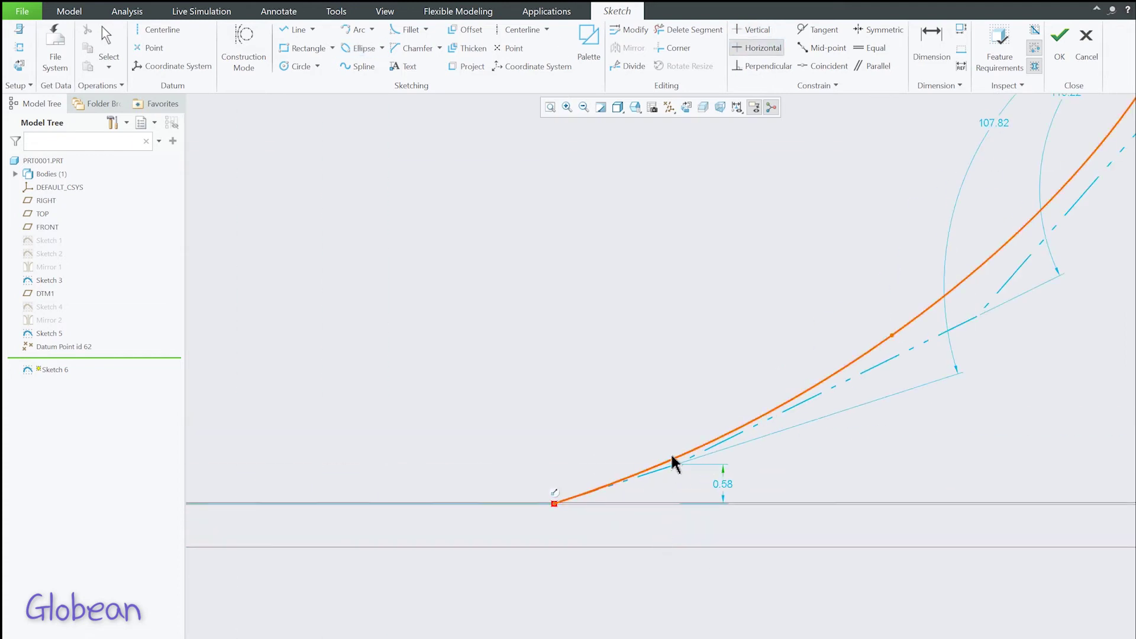
scroll(976, 278, "down", 5)
scroll(1058, 303, "up", 5)
scroll(1035, 303, "down", 5)
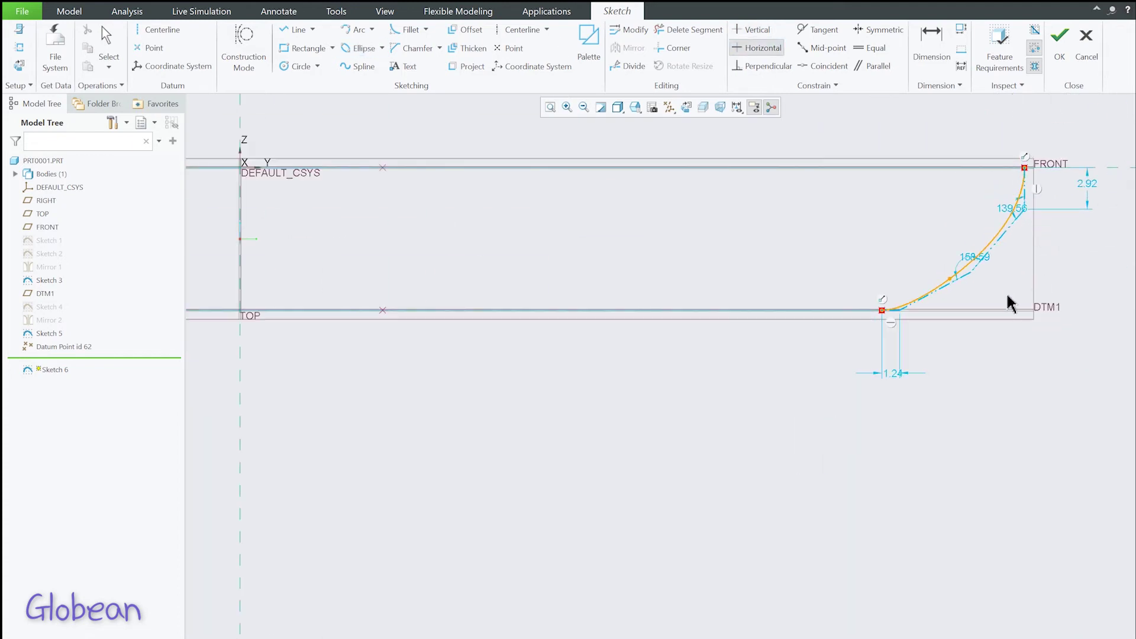
scroll(1033, 255, "up", 2)
Set the spline's vertical and horizontal dimensions to 4.00 and finish Sketch 6.
double_click(1104, 175)
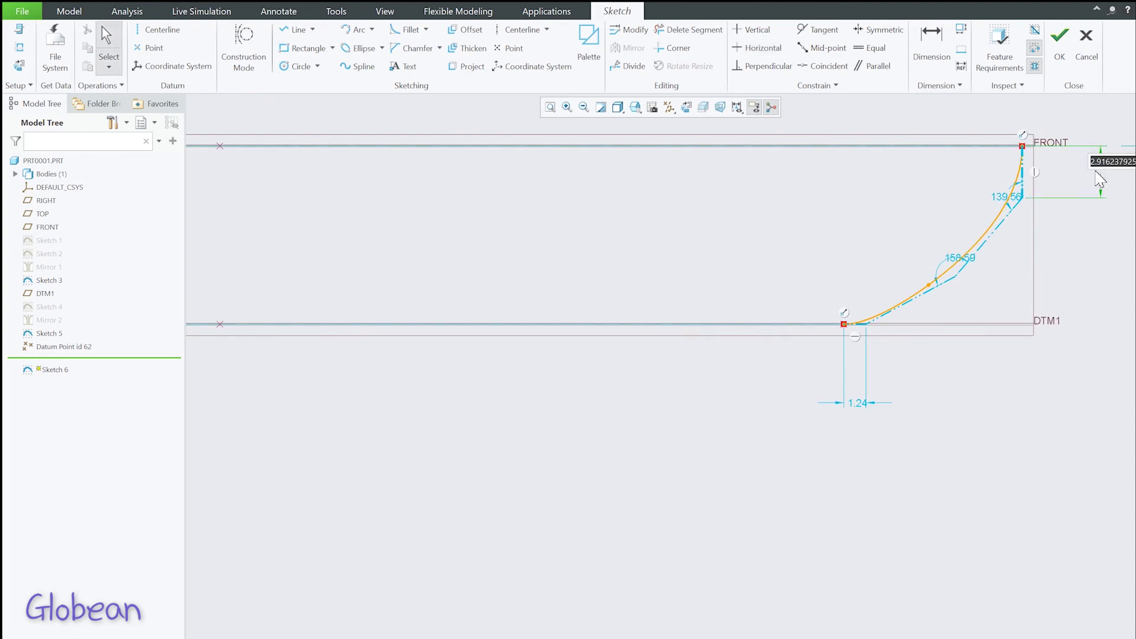
type("4")
key("Return")
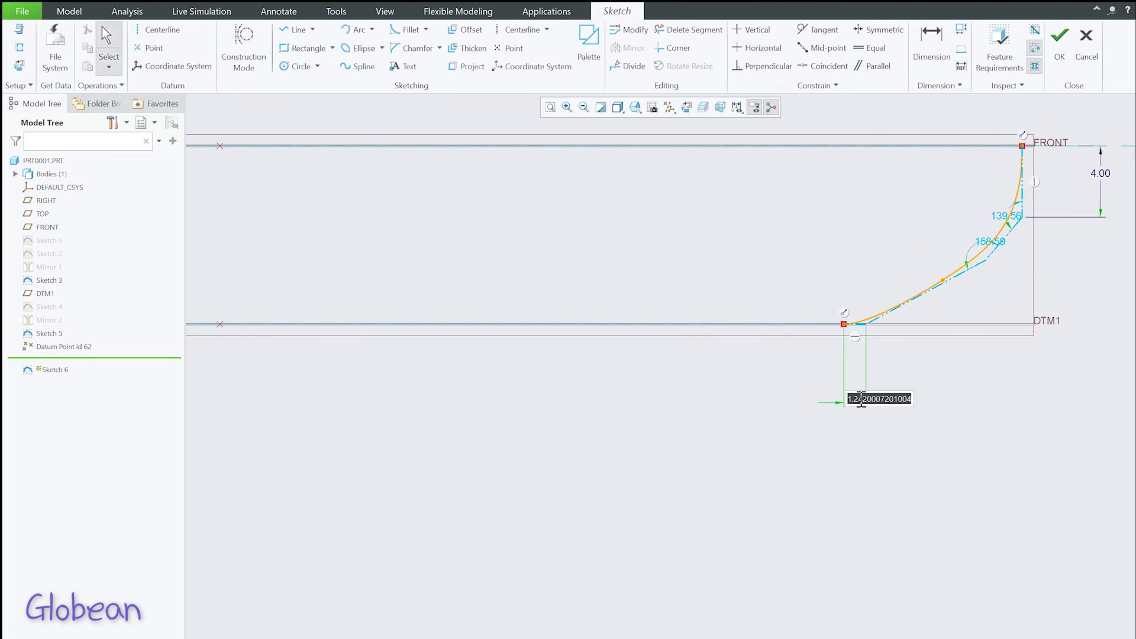
type("4")
key("Return")
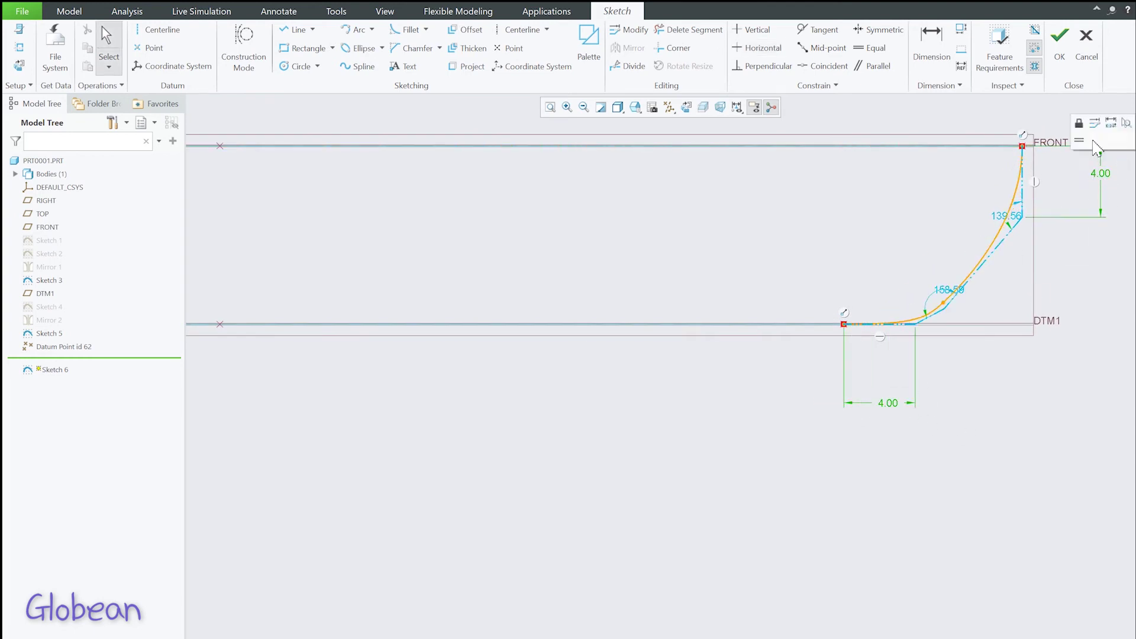
left_click(1103, 135)
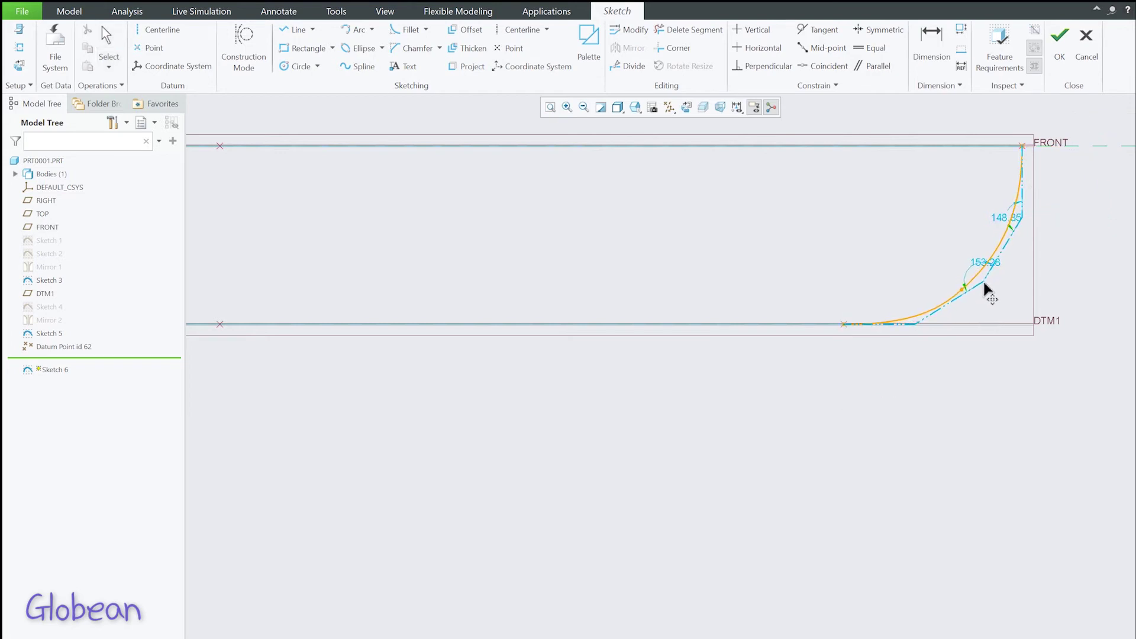
scroll(1063, 287, "up", 2)
scroll(553, 269, "down", 5)
scroll(685, 322, "up", 5)
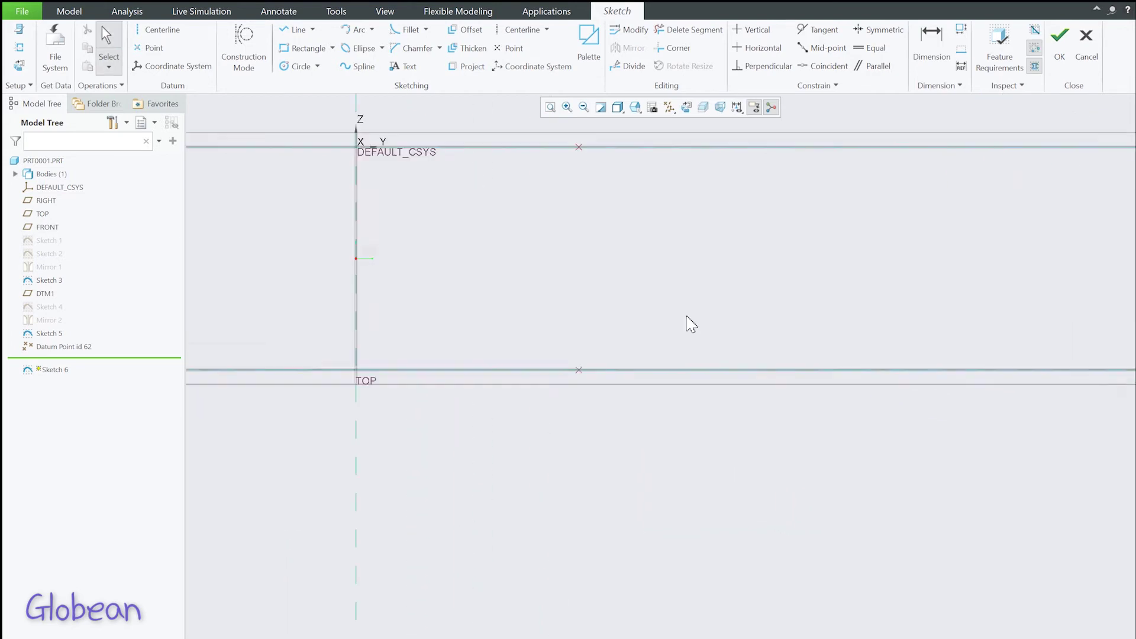
scroll(532, 332, "down", 5)
scroll(978, 287, "up", 5)
scroll(1045, 291, "down", 4)
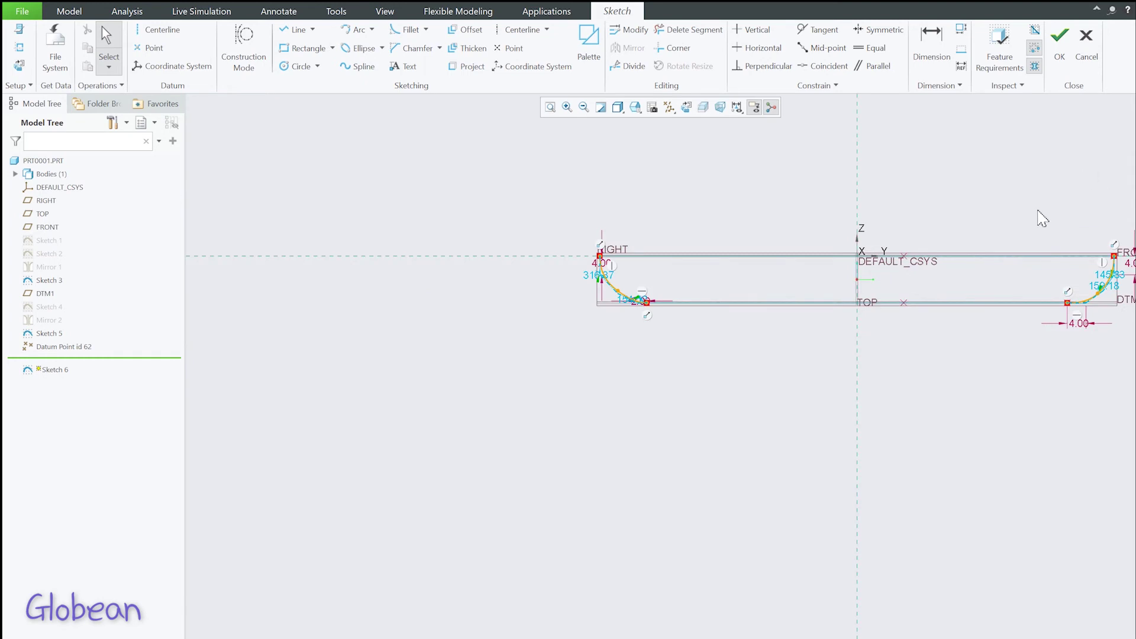
mouse_move(1042, 218)
middle_mouse_down("shift")
mouse_move(951, 231)
mouse_move(973, 258)
mouse_move(971, 246)
mouse_move(949, 261)
mouse_move(972, 250)
middle_mouse_up("shift")
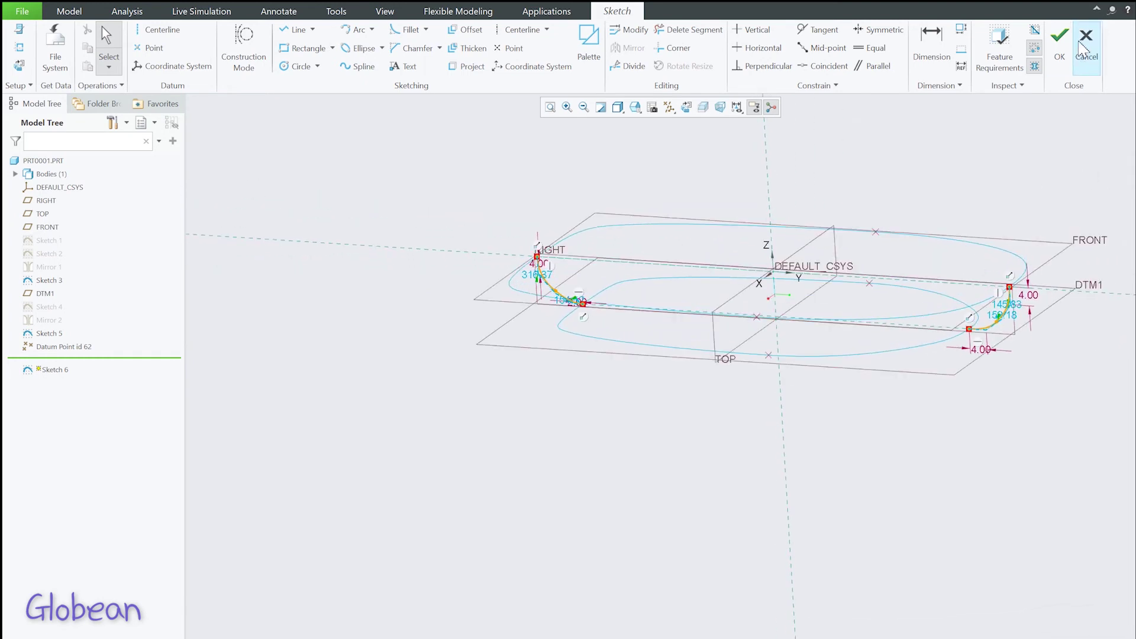
left_click(1059, 43)
Create datum plane DTM2 through the datum point, parallel to TOP.
left_click(302, 46)
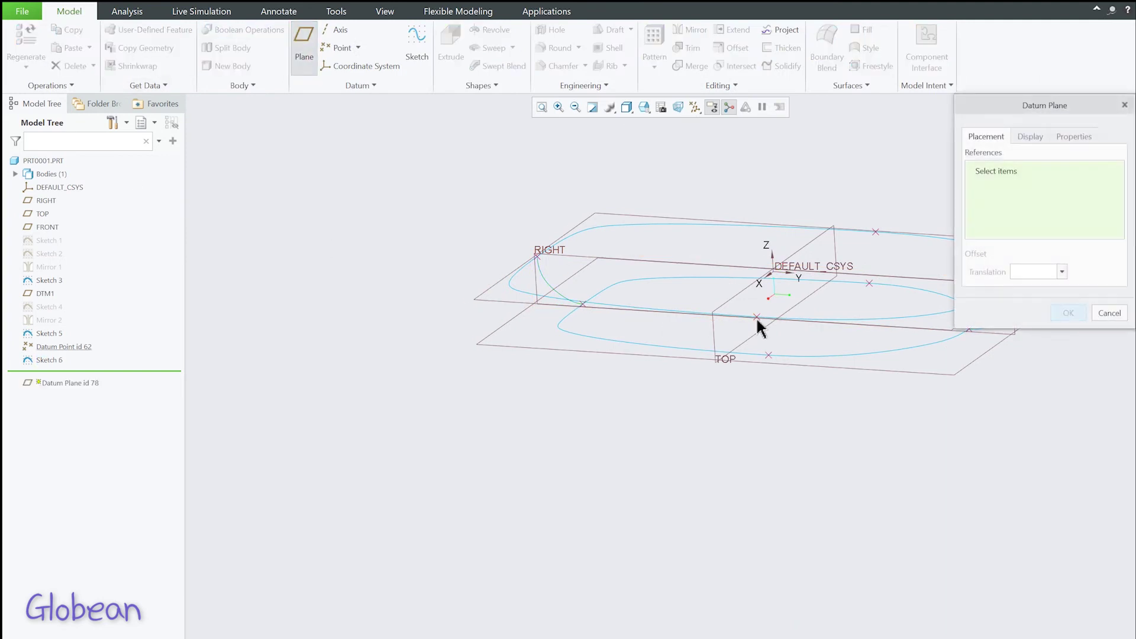
left_click(756, 319)
left_click(716, 345, "ctrl")
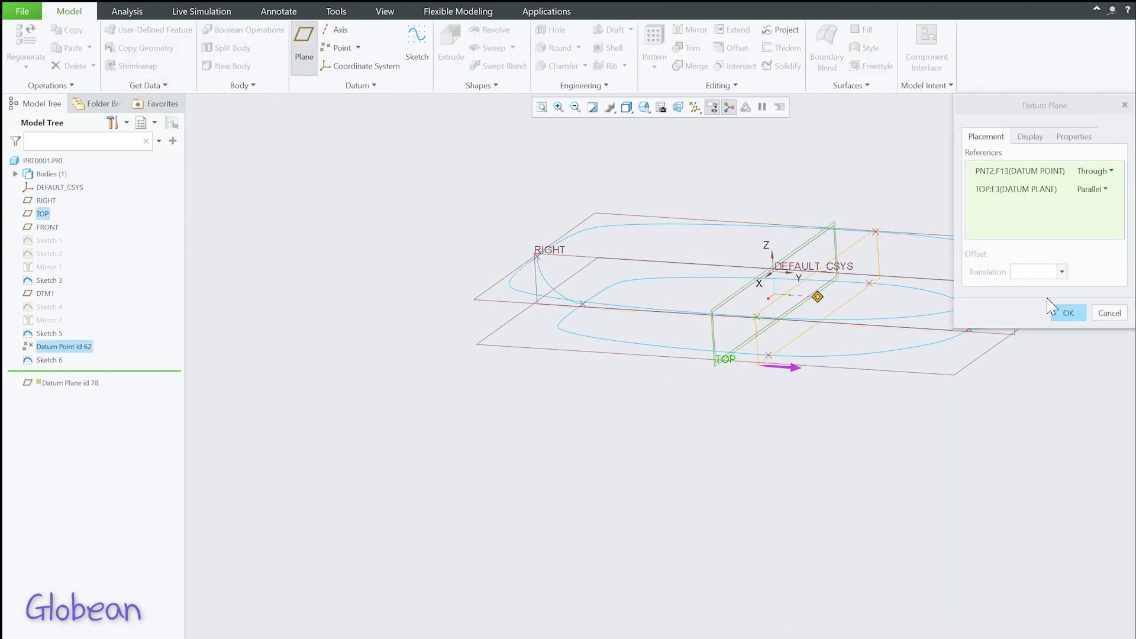
left_click(1065, 312)
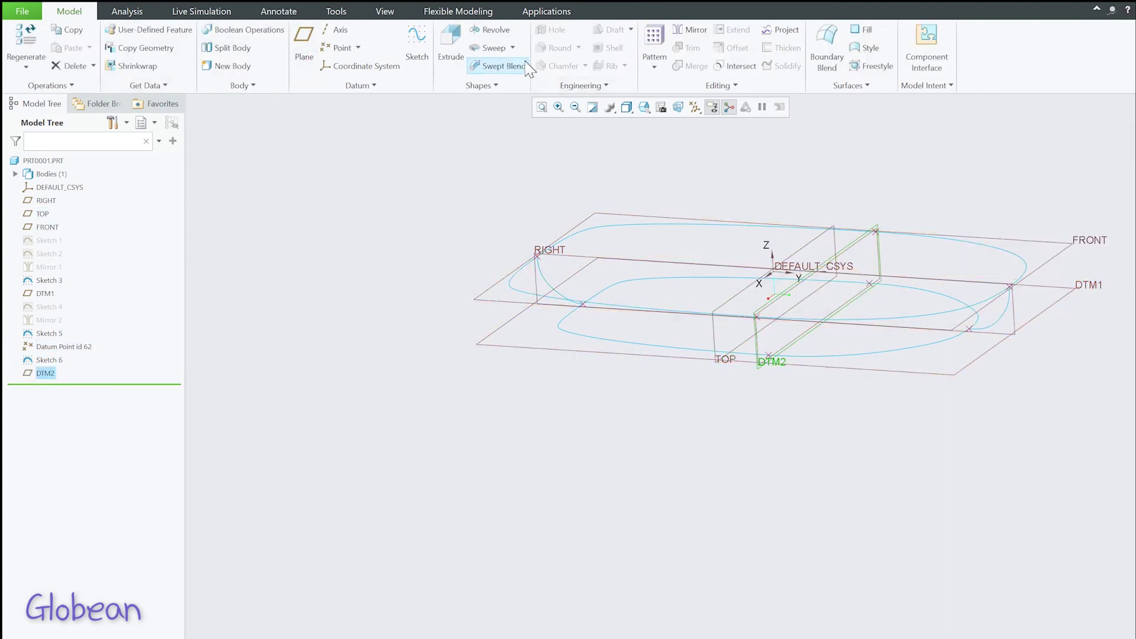
Start Sketch 7 on DTM2 and draw a side spline.
left_click(417, 41)
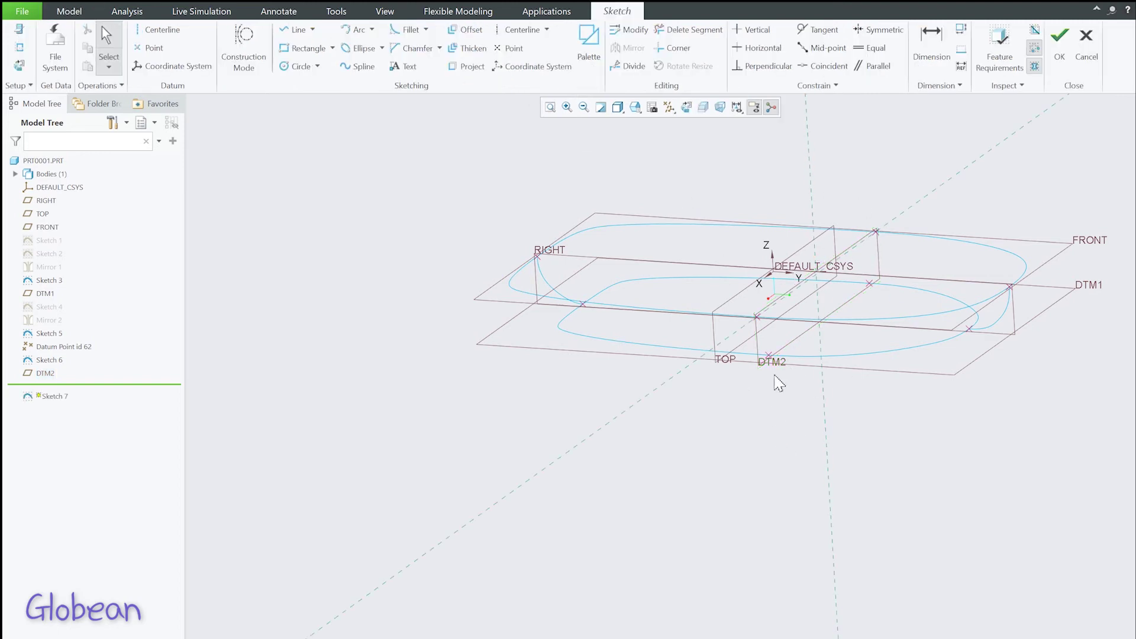
left_click(686, 107)
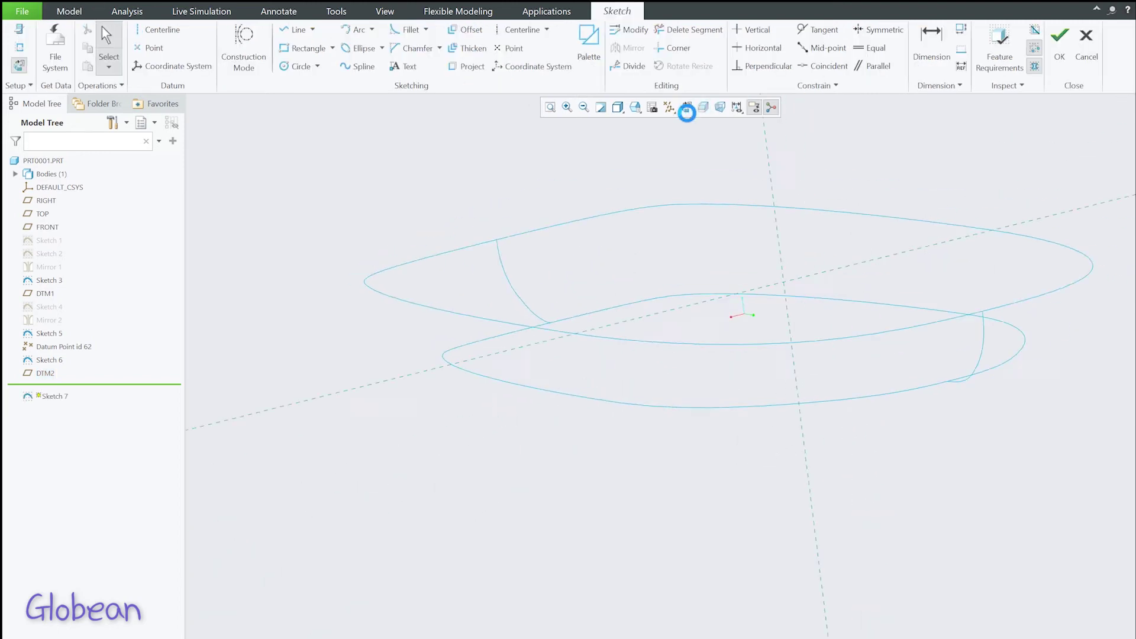
left_click(362, 65)
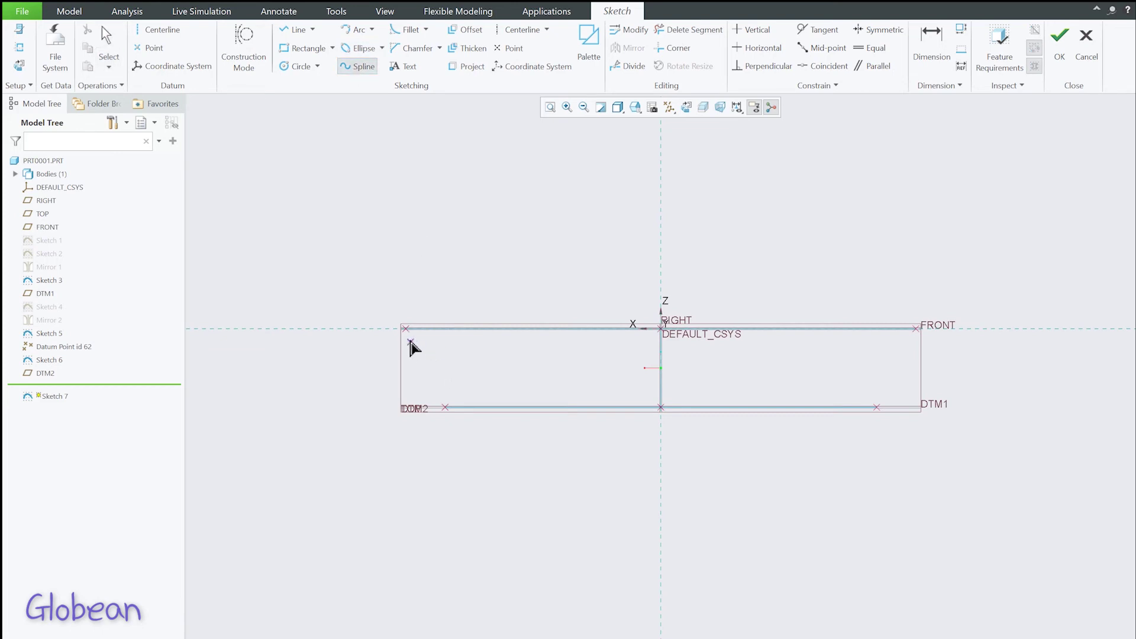
middle_click(510, 288)
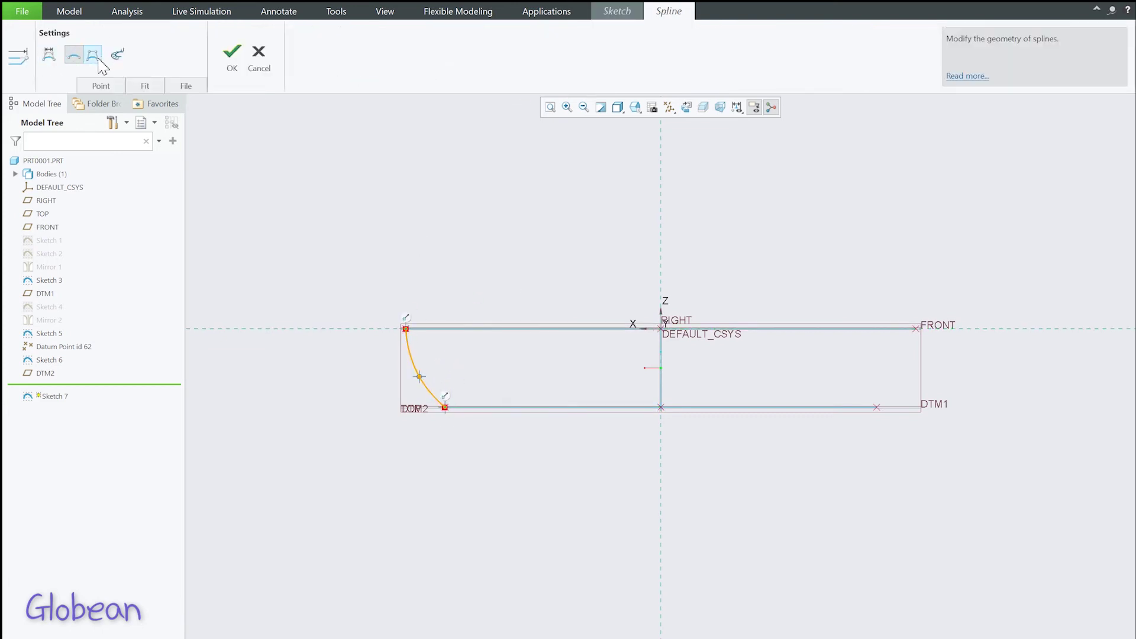
left_click(231, 56)
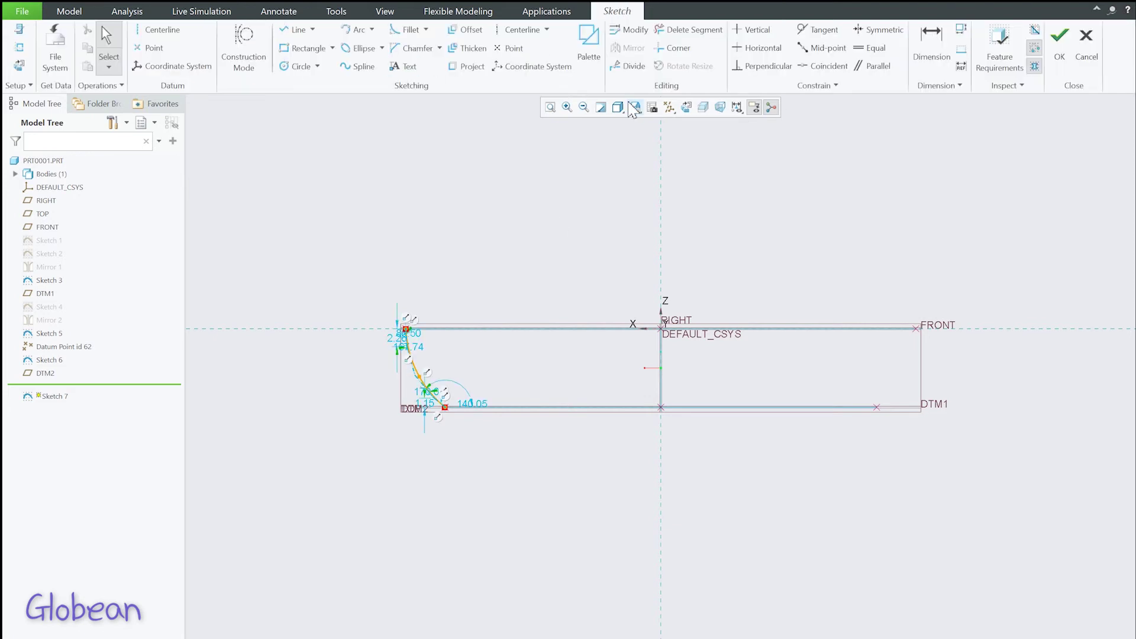
scroll(379, 360, "down", 5)
Make the spline vertical at top and horizontal at bottom, dimensioned 4.00 and 3.00.
left_click(751, 33)
left_click(505, 260)
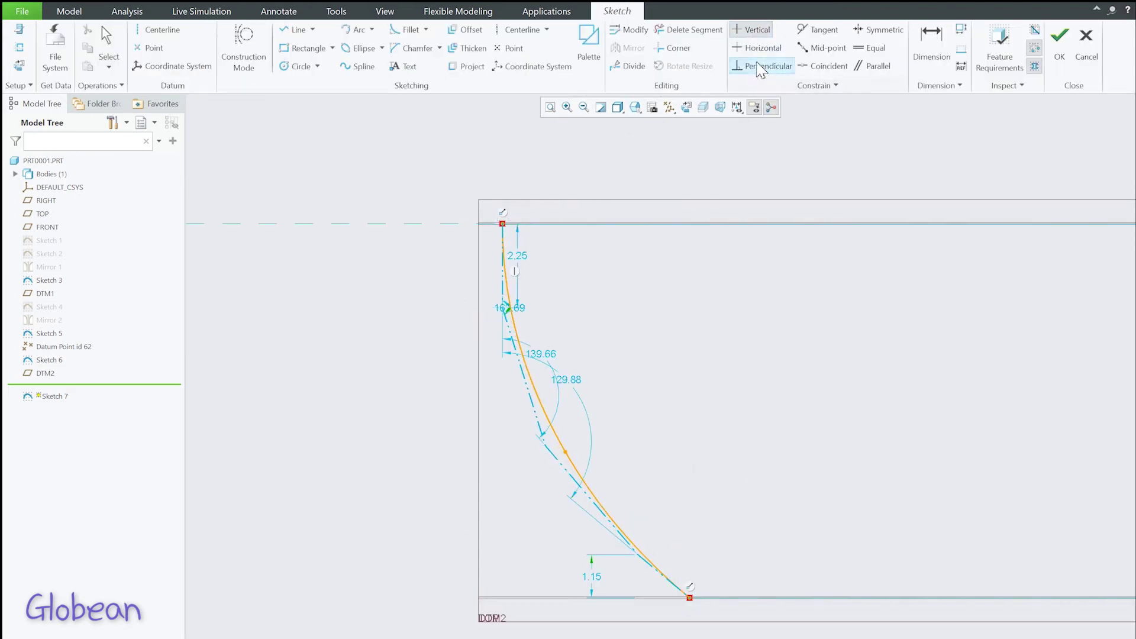
left_click(663, 585)
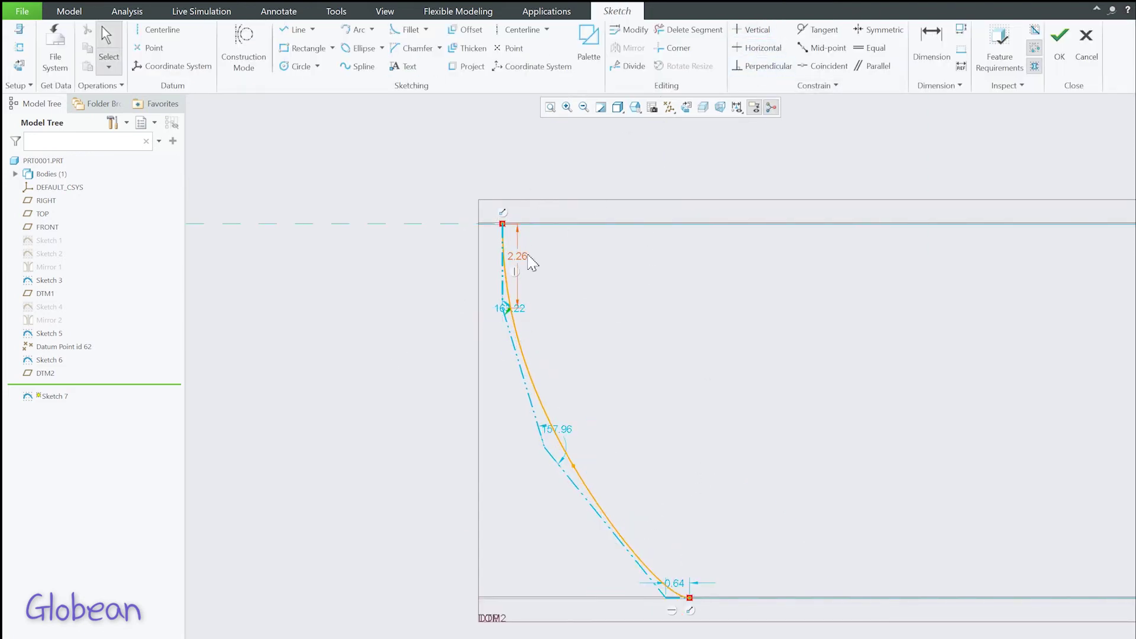
type("4")
key("Return")
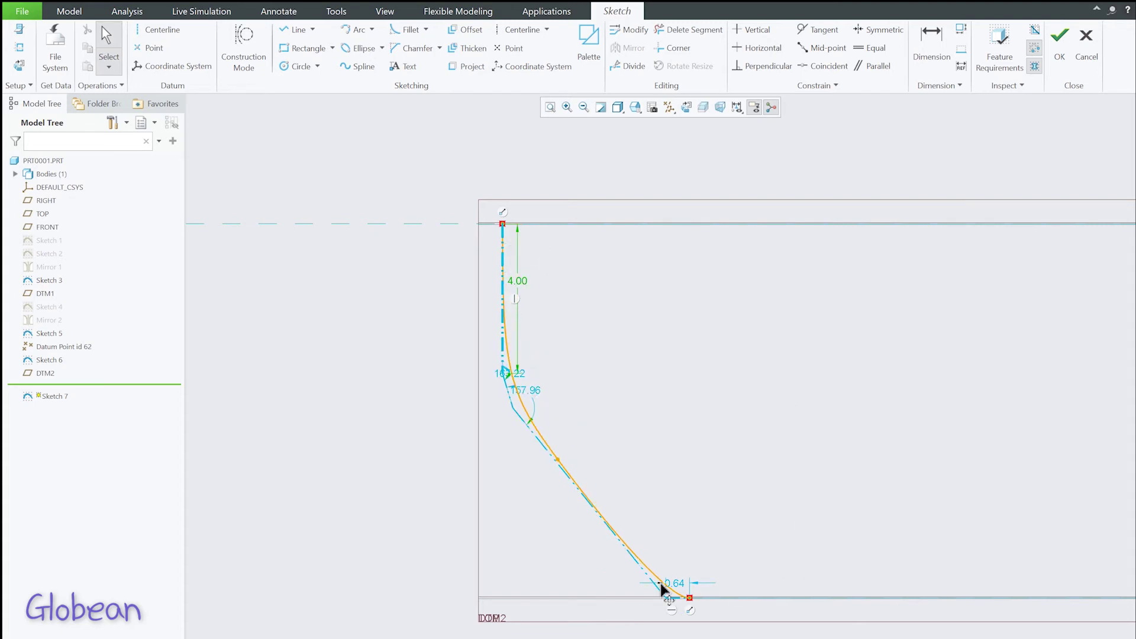
type("3")
key("Return")
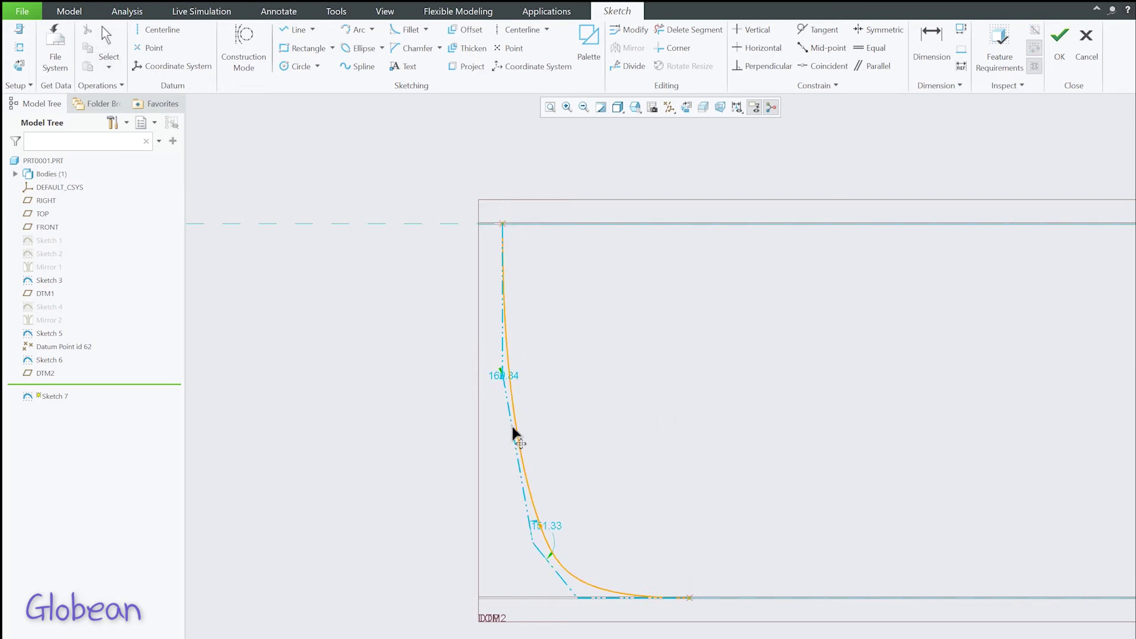
scroll(723, 456, "down", 2)
scroll(779, 466, "down", 3)
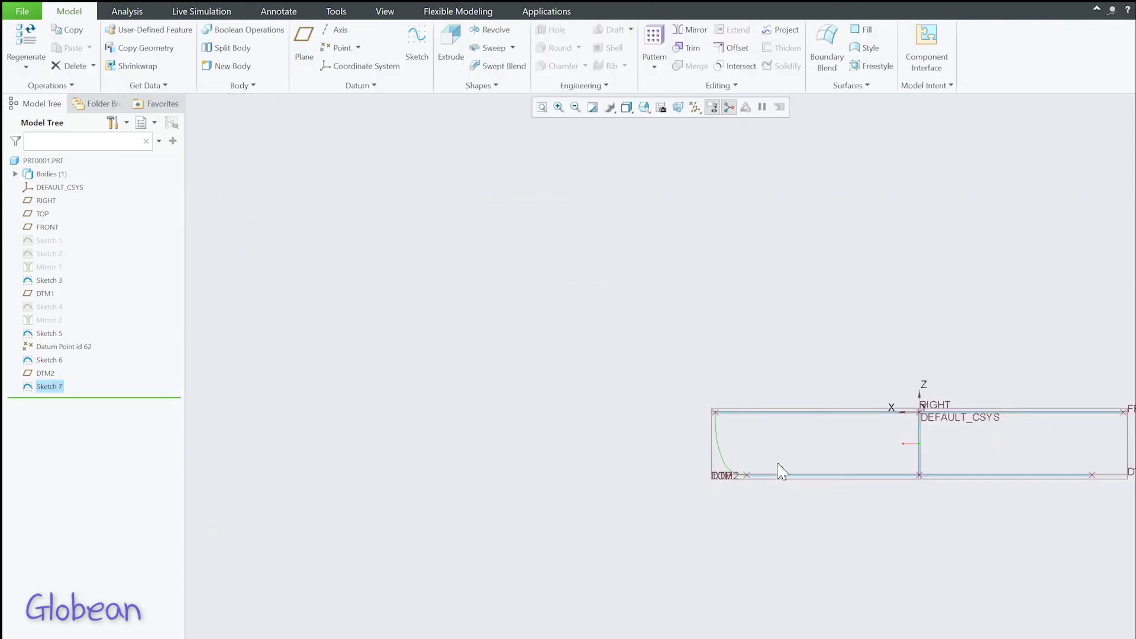
middle_click_drag(864, 459, 483, 451, "shift")
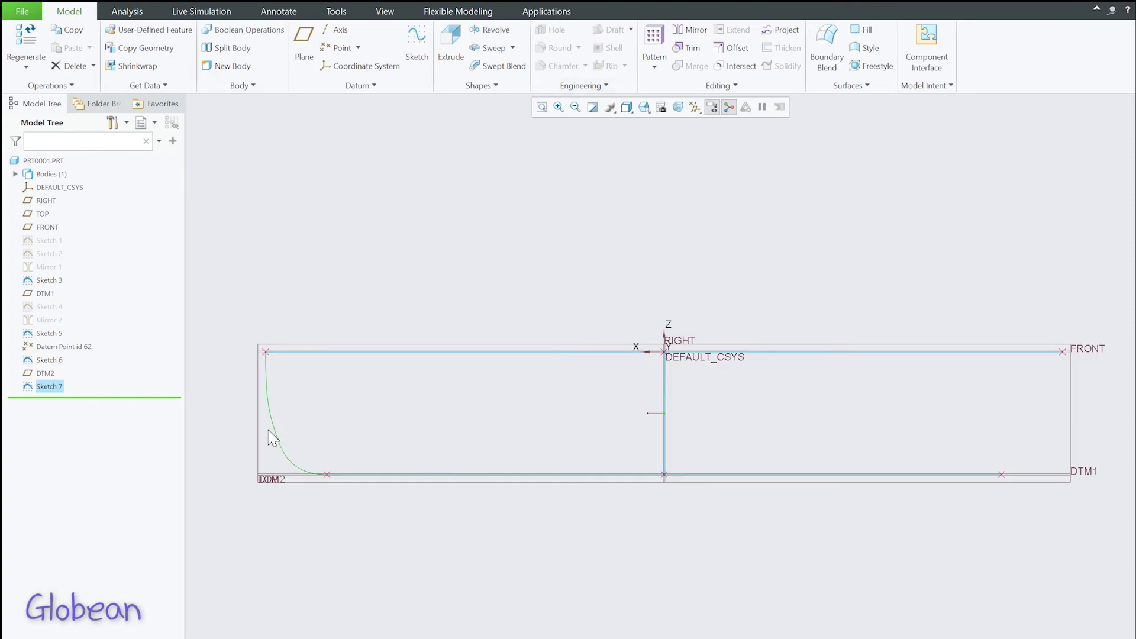
Mirror the Sketch 7 side spline about RIGHT as Mirror 3.
left_click(690, 30)
left_click(665, 385)
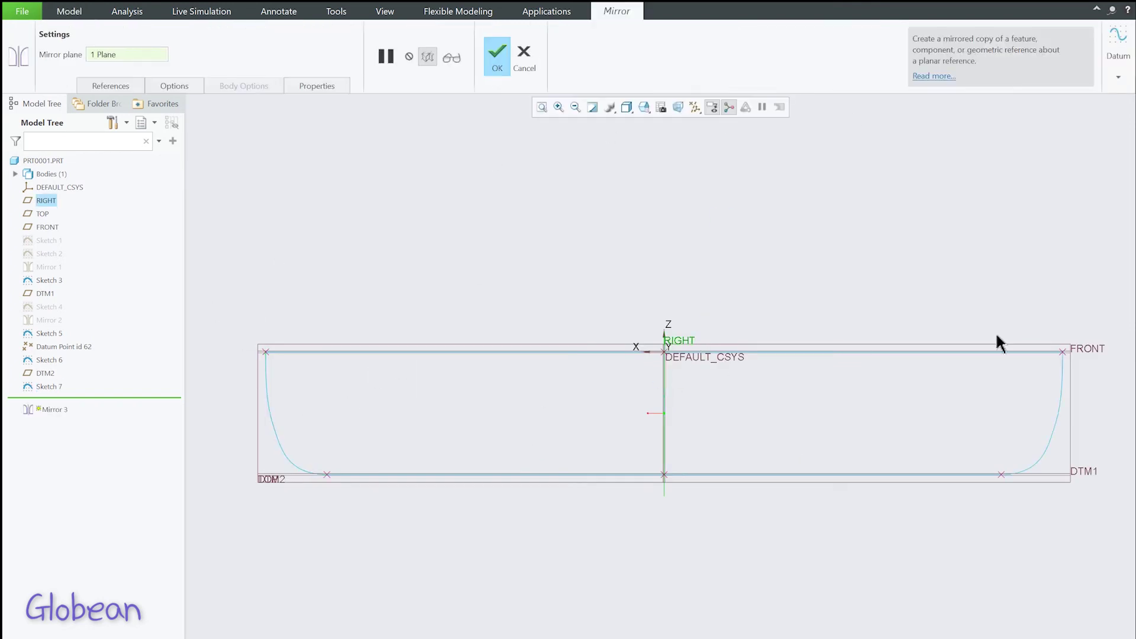
left_click(497, 56)
mouse_move(716, 296)
middle_mouse_down()
mouse_move(738, 307)
mouse_move(721, 351)
mouse_move(430, 223)
middle_mouse_up()
scroll(722, 352, "down", 3)
scroll(722, 352, "down", 2)
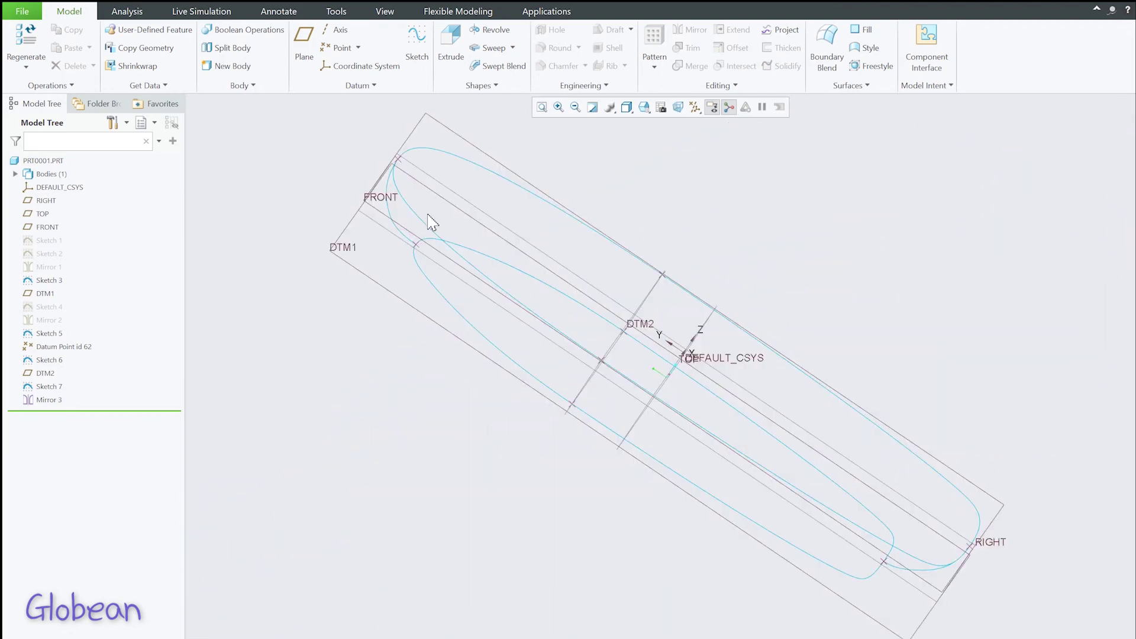
Fill the Sketch 3 and Sketch 5 outlines as flat surfaces Fill 1 and Fill 2.
left_click(863, 29)
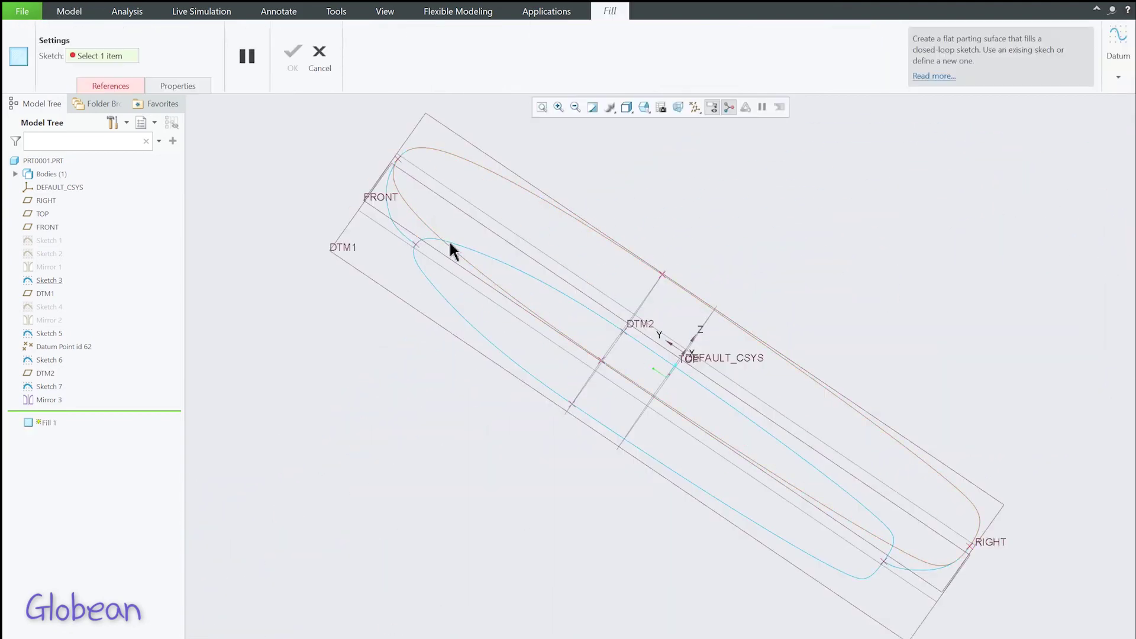
left_click(419, 220)
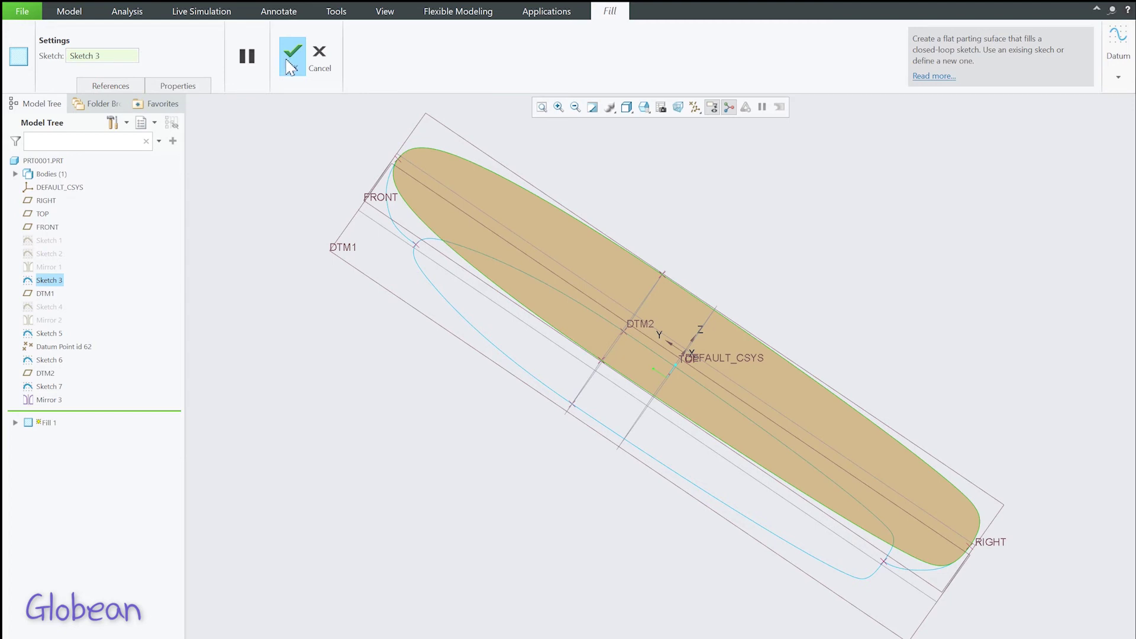
left_click(290, 65)
left_click(482, 335)
left_click(863, 30)
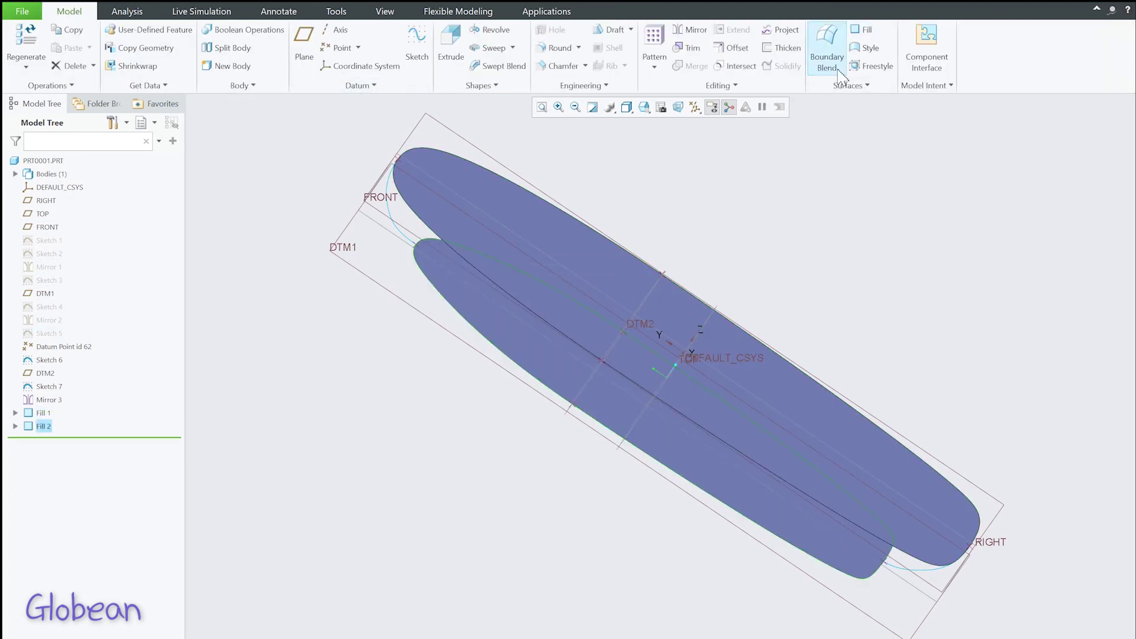
left_click(406, 448)
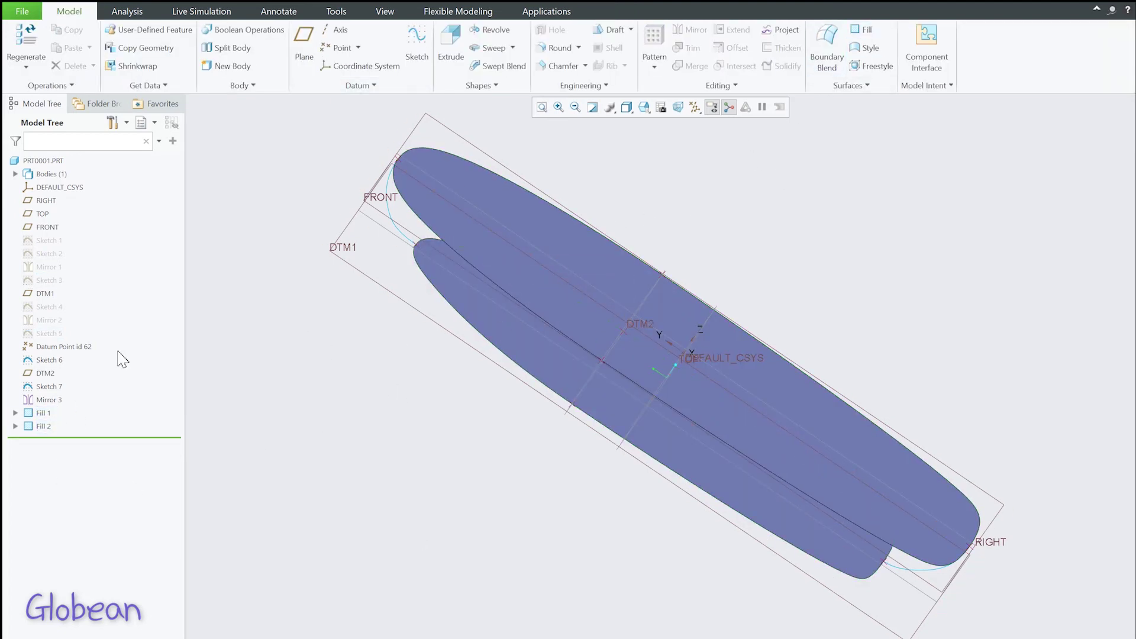
left_click(50, 334)
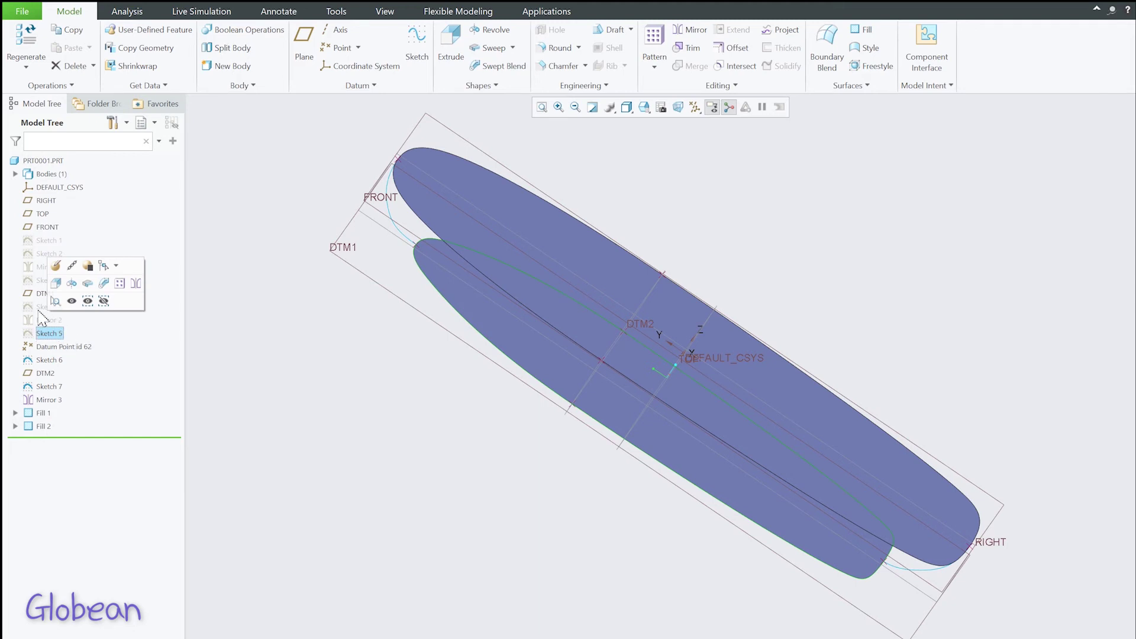
Select Sketch 3 and Sketch 5 in the model tree and show their curves again.
double_click(43, 307)
double_click(52, 308)
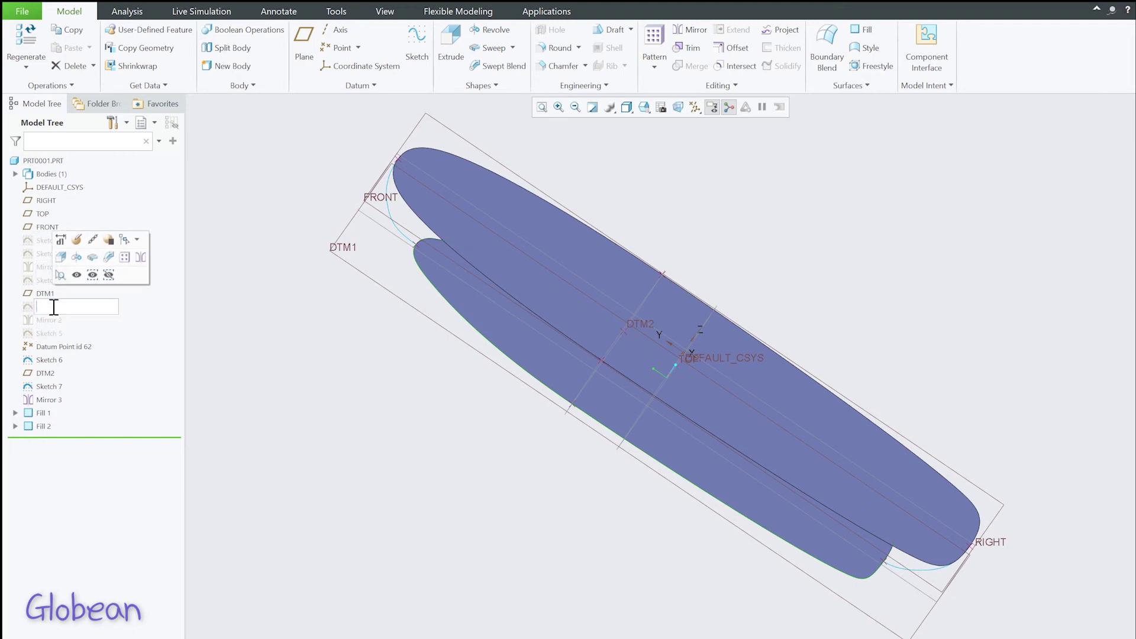
left_click(45, 283)
left_click(68, 248)
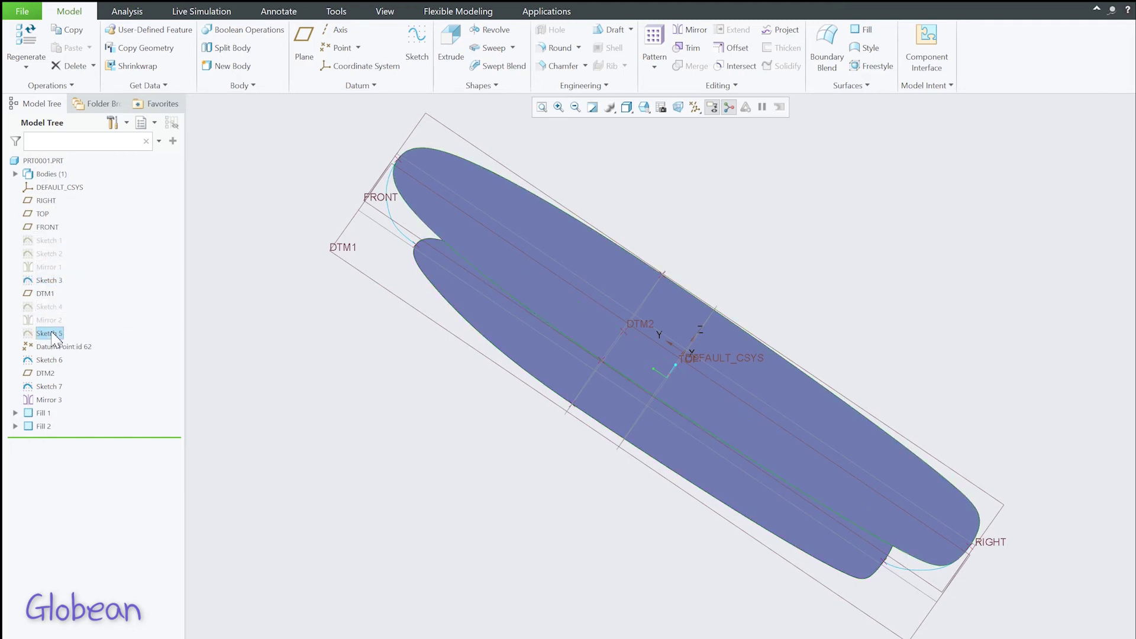
left_click(50, 333)
left_click(68, 298)
Start a boundary blend using the top and lower outlines as first-direction chains, plus the end side curve.
left_click(825, 53)
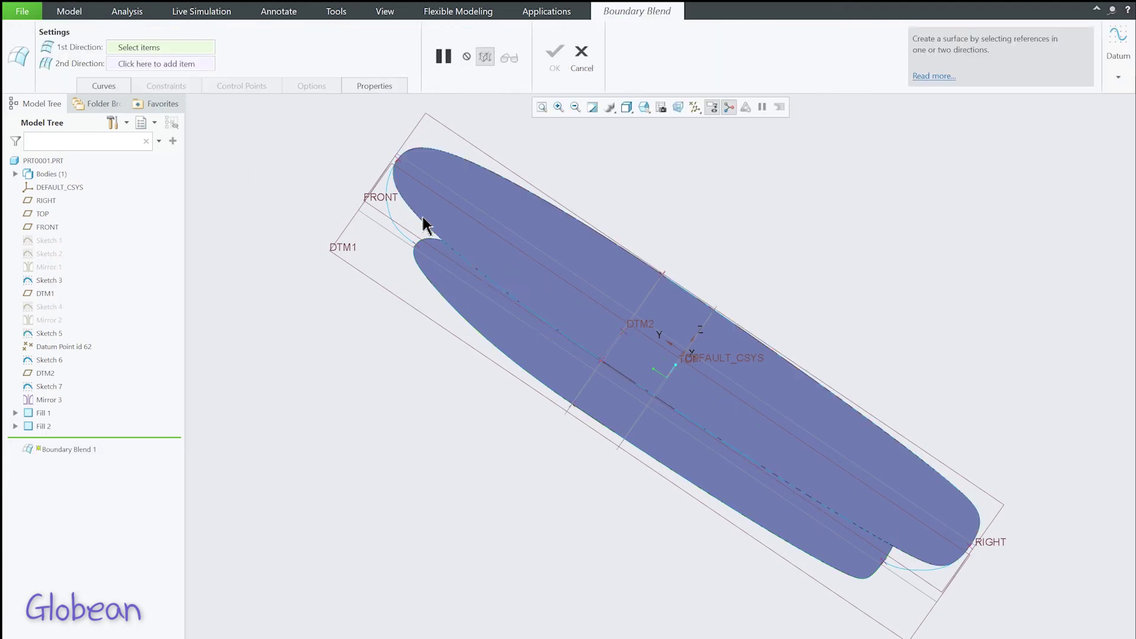
left_click(425, 223)
left_click(450, 308, "ctrl")
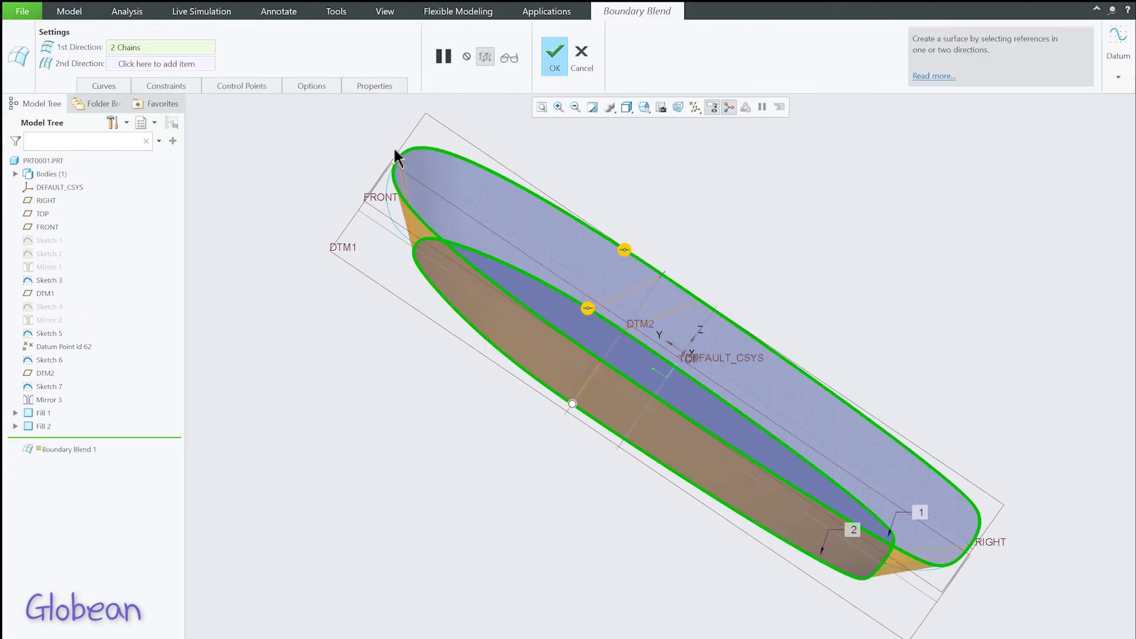
left_click(159, 64)
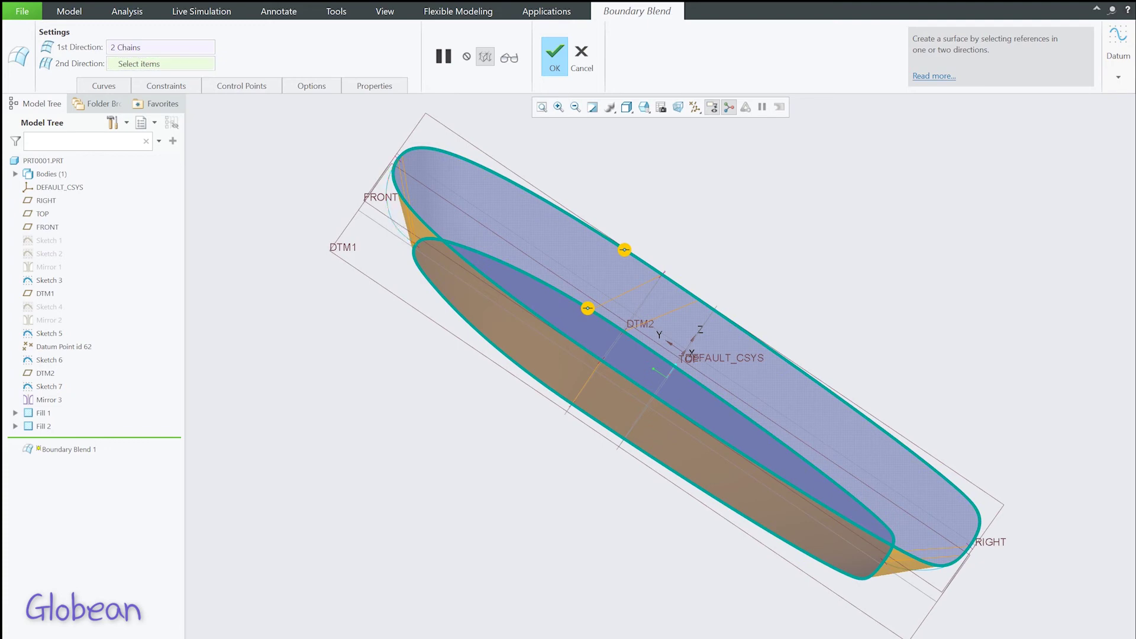
left_click(407, 216)
Add the third and fourth cross-section curves to the second direction, then inspect the tub-shaped surface.
mouse_move(589, 386)
middle_mouse_down()
mouse_move(598, 406)
mouse_move(536, 324)
middle_mouse_up()
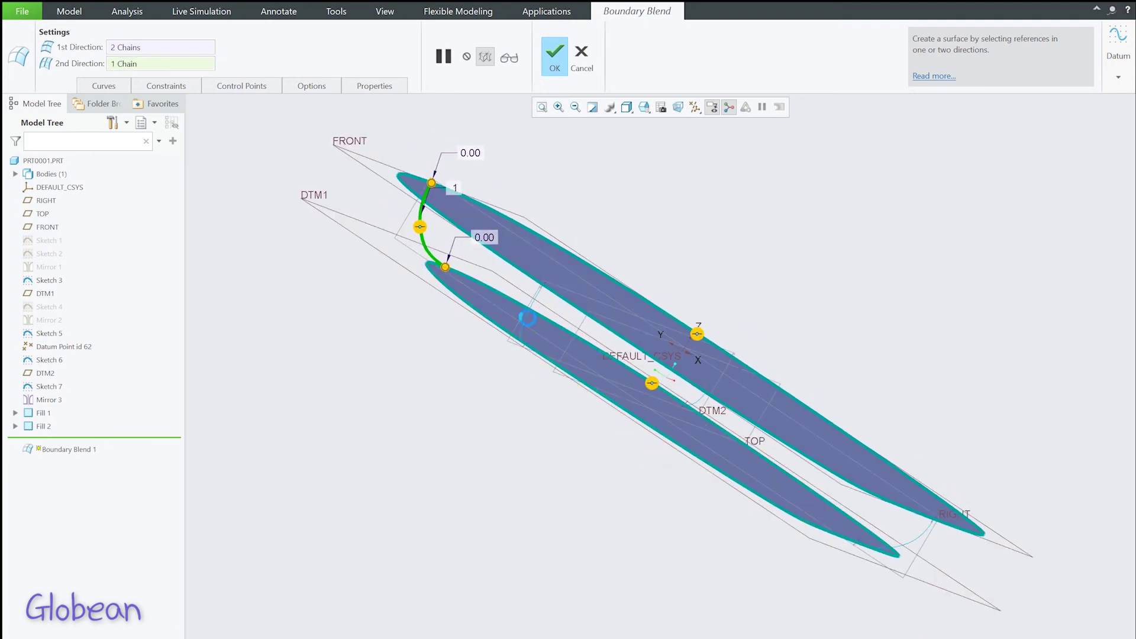
mouse_move(748, 393)
middle_mouse_down()
mouse_move(761, 358)
mouse_move(929, 399)
middle_mouse_up()
left_click(546, 439)
left_click(891, 343)
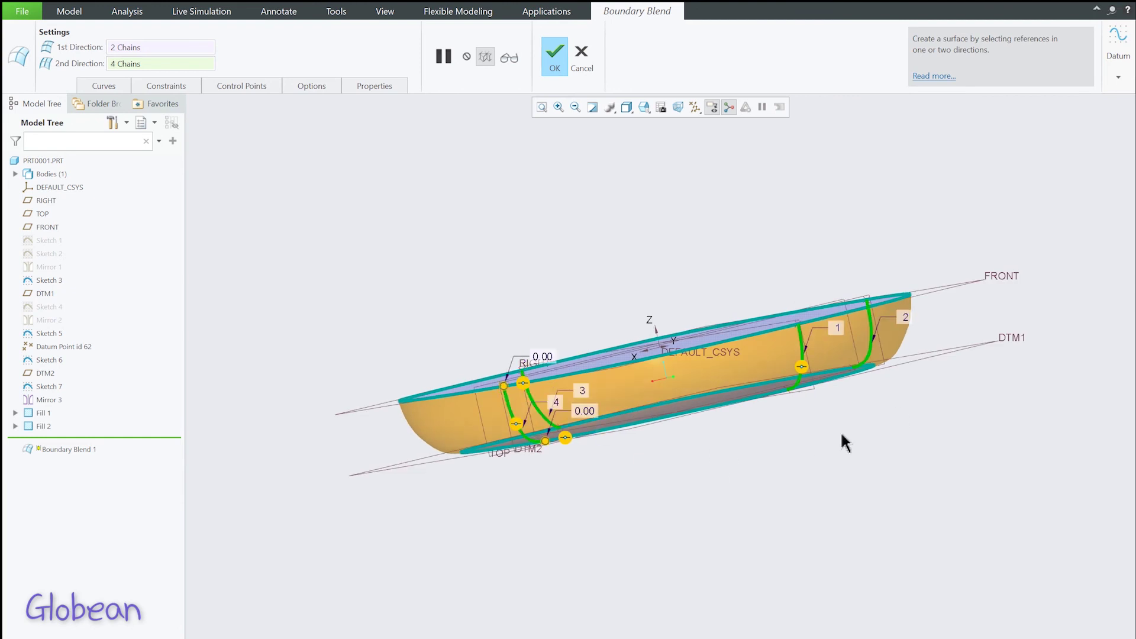
mouse_move(840, 430)
middle_mouse_down()
mouse_move(627, 479)
mouse_move(515, 106)
middle_mouse_up()
mouse_move(581, 146)
middle_mouse_down()
mouse_move(586, 513)
mouse_move(634, 479)
mouse_move(721, 283)
mouse_move(839, 192)
mouse_move(771, 131)
mouse_move(546, 259)
mouse_move(536, 243)
middle_mouse_up()
mouse_move(999, 496)
middle_mouse_down()
mouse_move(918, 421)
mouse_move(1075, 492)
mouse_move(1026, 394)
mouse_move(1067, 438)
mouse_move(1092, 438)
middle_mouse_up()
double_click(87, 439)
Set the first chain's boundary condition to Normal, referencing Fill 1 for all four entities.
left_click(113, 369)
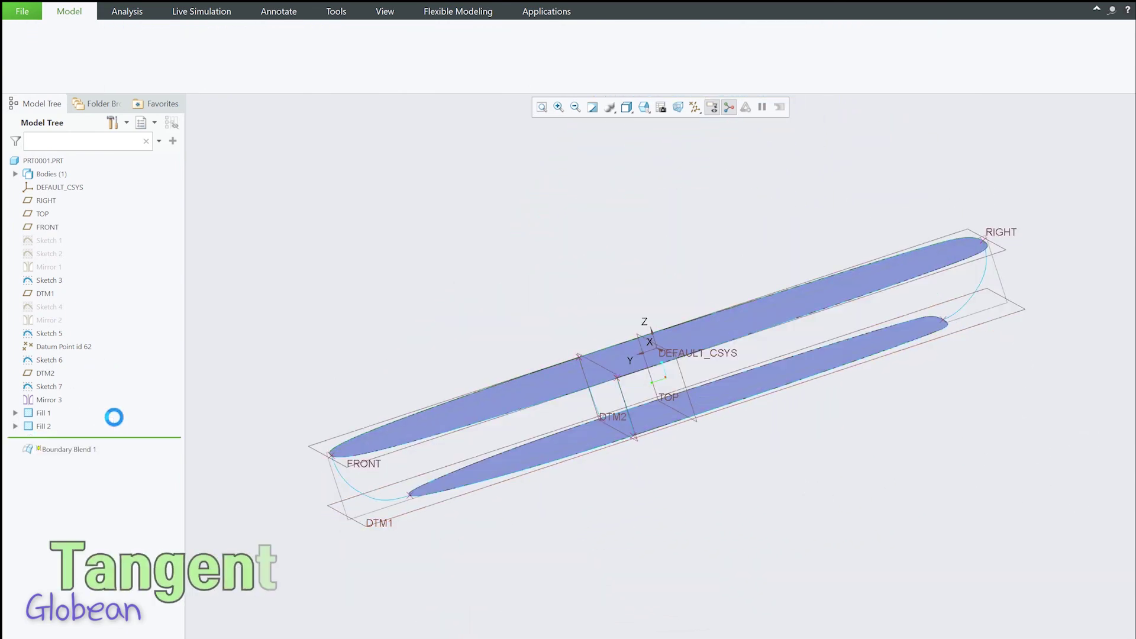
left_click(166, 86)
left_click(260, 136)
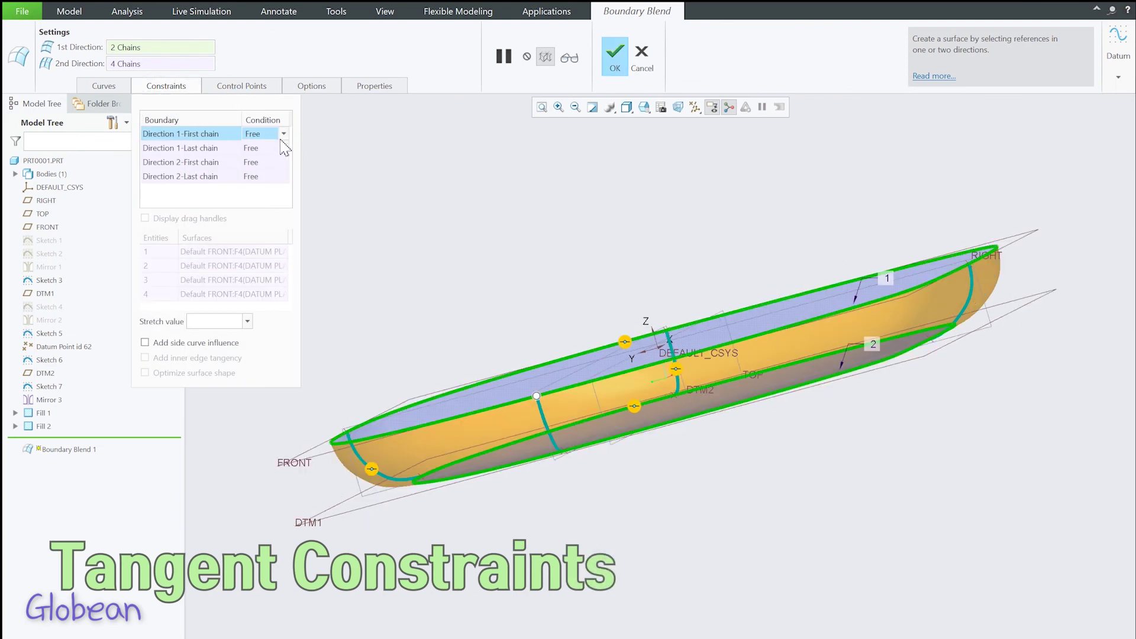
left_click(276, 187)
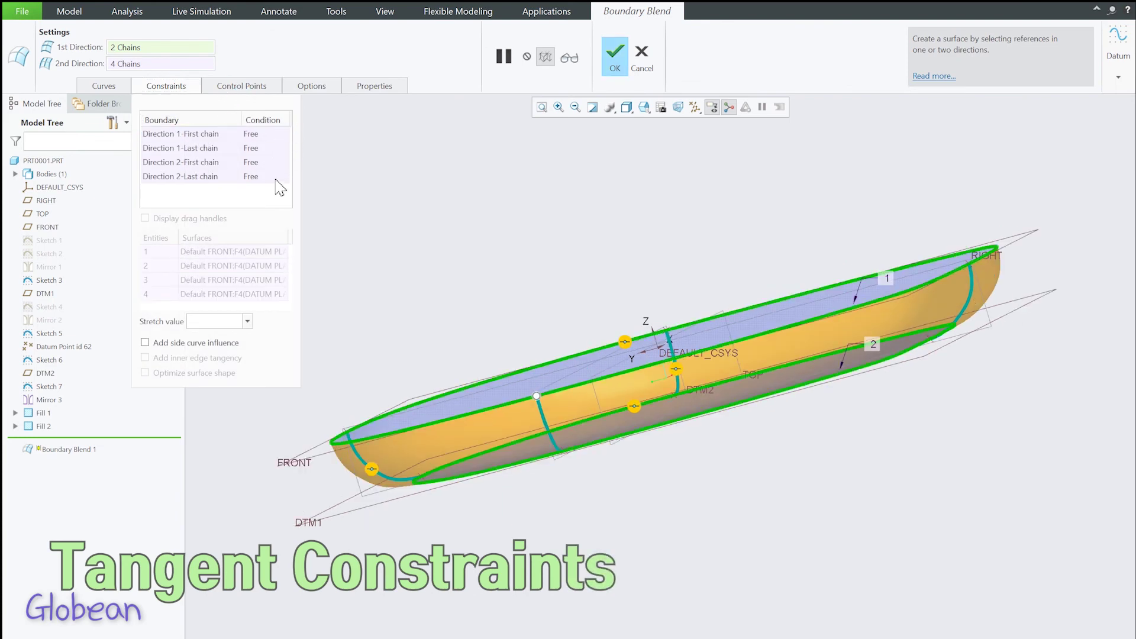
left_click(282, 135)
left_click(270, 182)
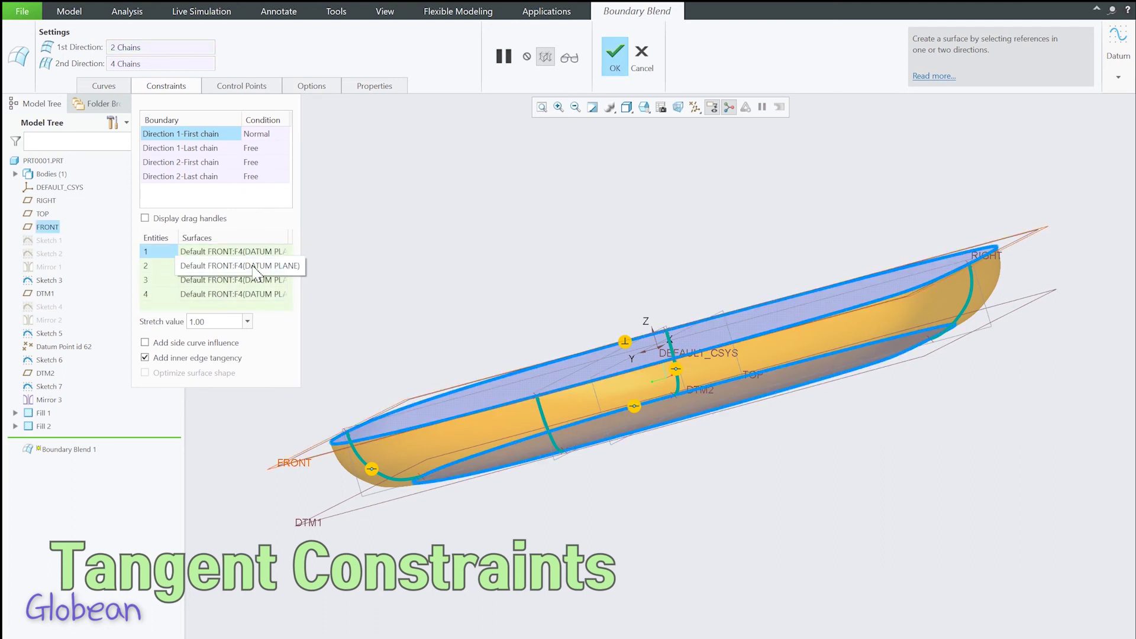
left_click(841, 312)
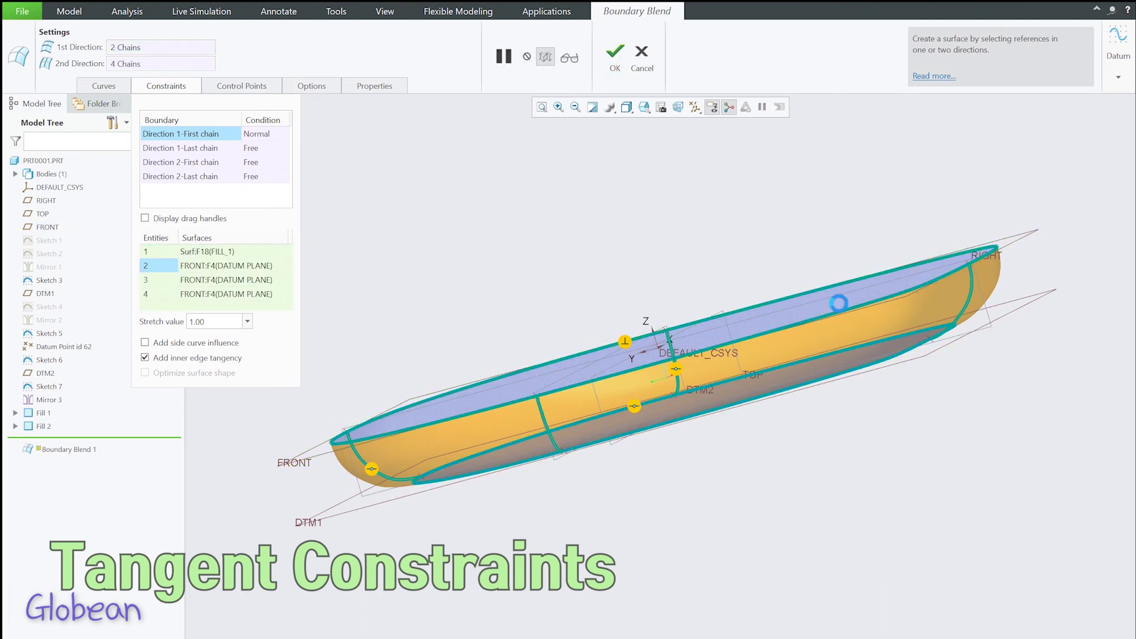
left_click(841, 312)
left_click(830, 309)
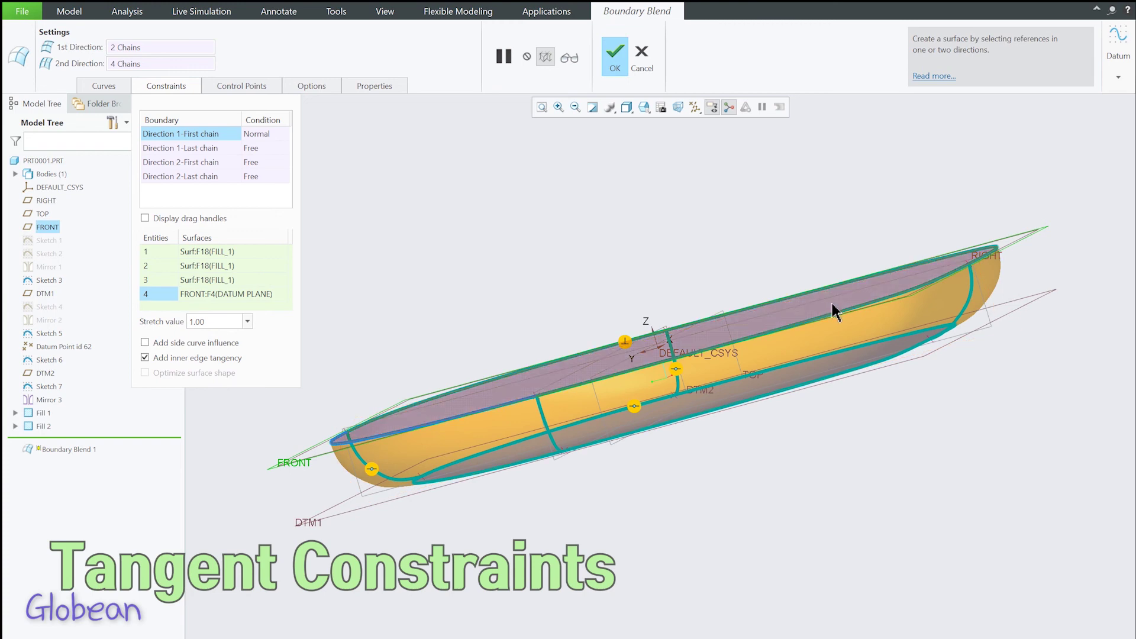
left_click(616, 53)
Set the last chain's boundary condition to Tangent, referencing the Fill 2 surface.
middle_click_drag(654, 491, 609, 436)
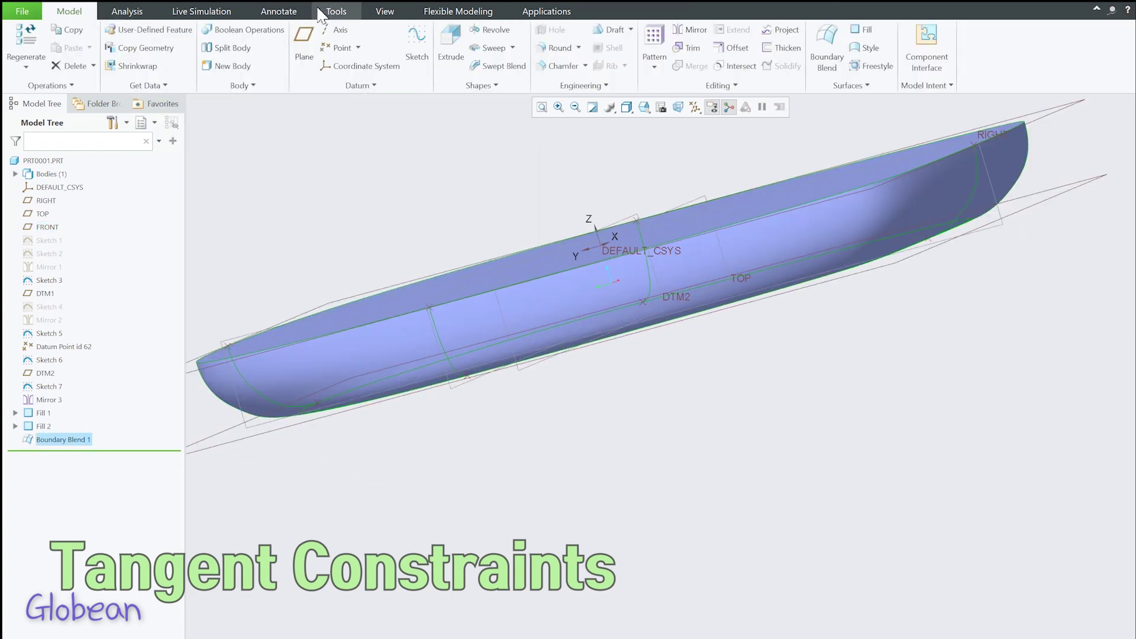
left_click(63, 439)
left_click(77, 370)
left_click(167, 86)
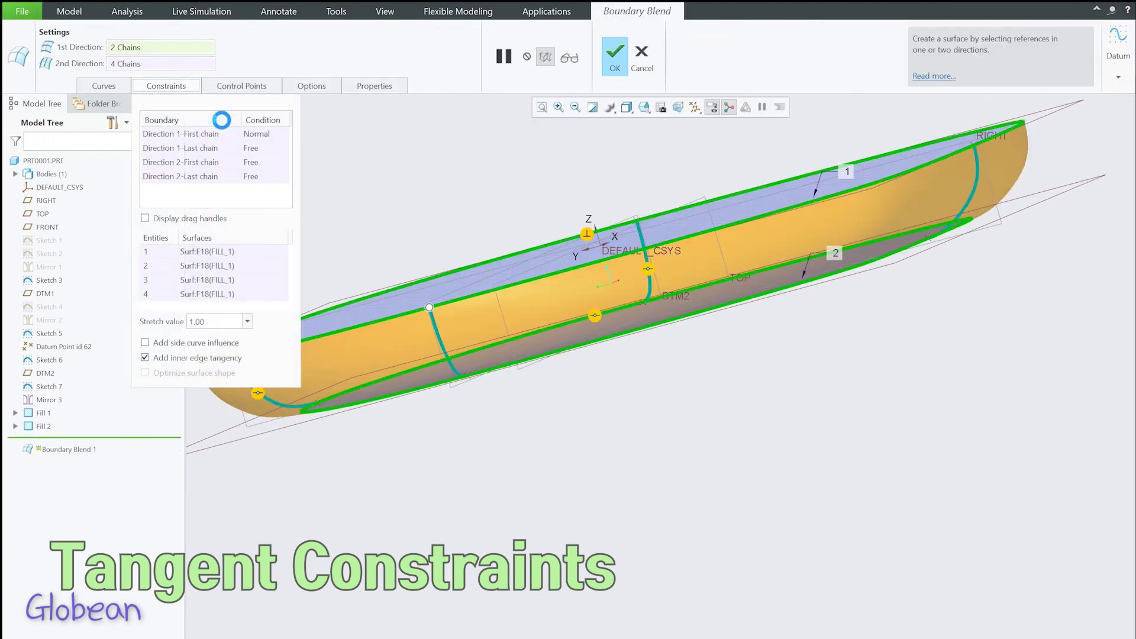
left_click(264, 147)
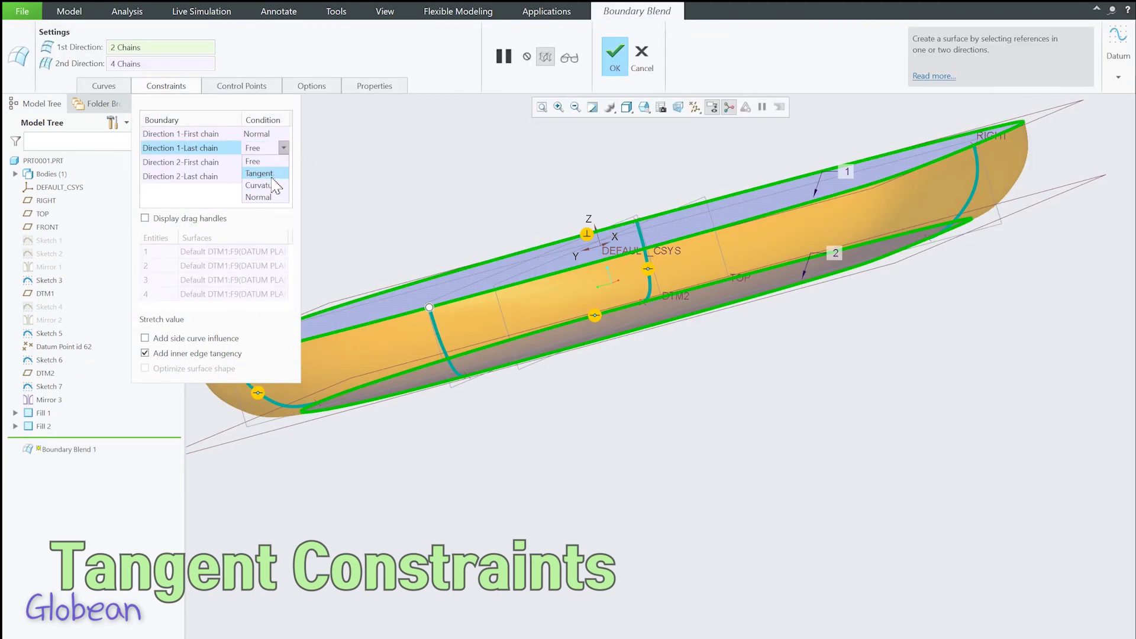
left_click(269, 174)
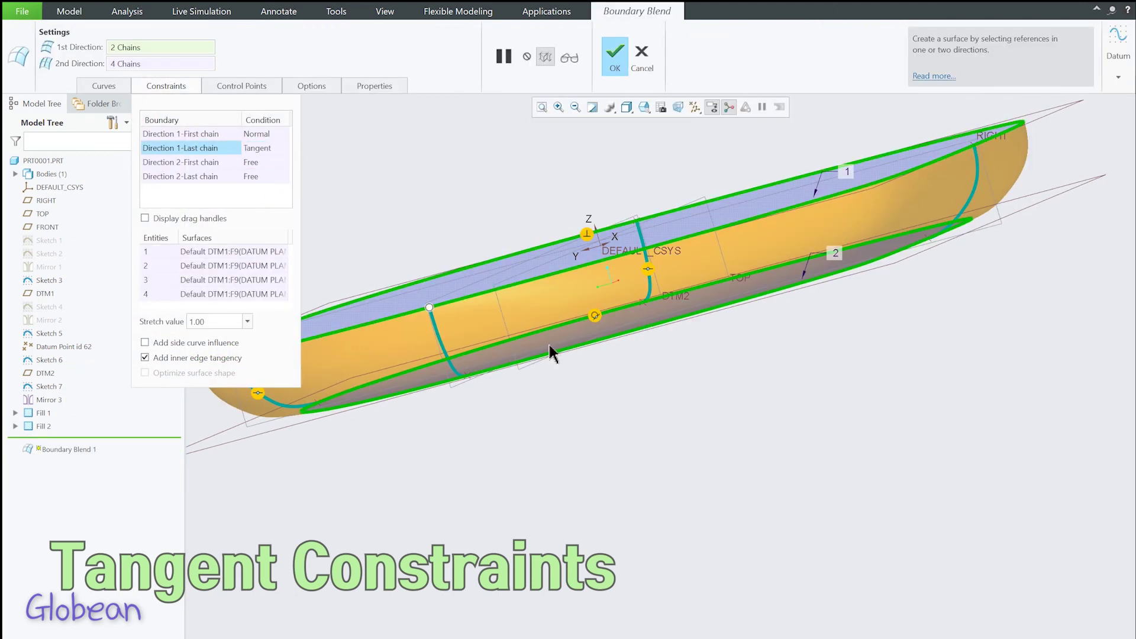
key("ctrl+d")
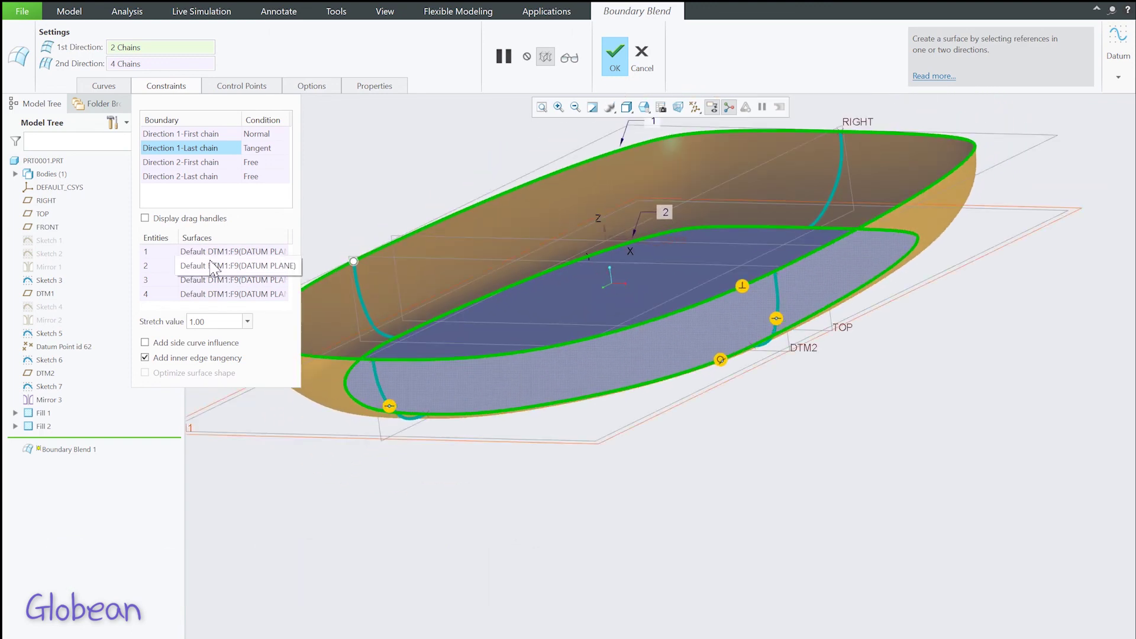
left_click(195, 251)
mouse_move(482, 393)
middle_mouse_down()
mouse_move(616, 471)
mouse_move(592, 313)
middle_mouse_up()
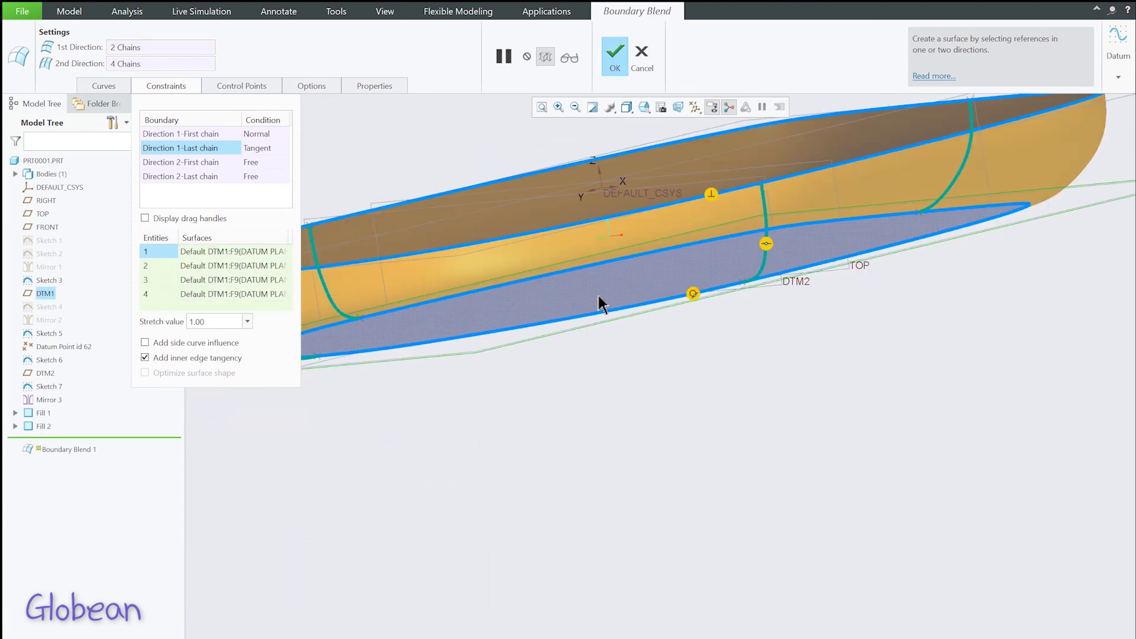
left_click(632, 283)
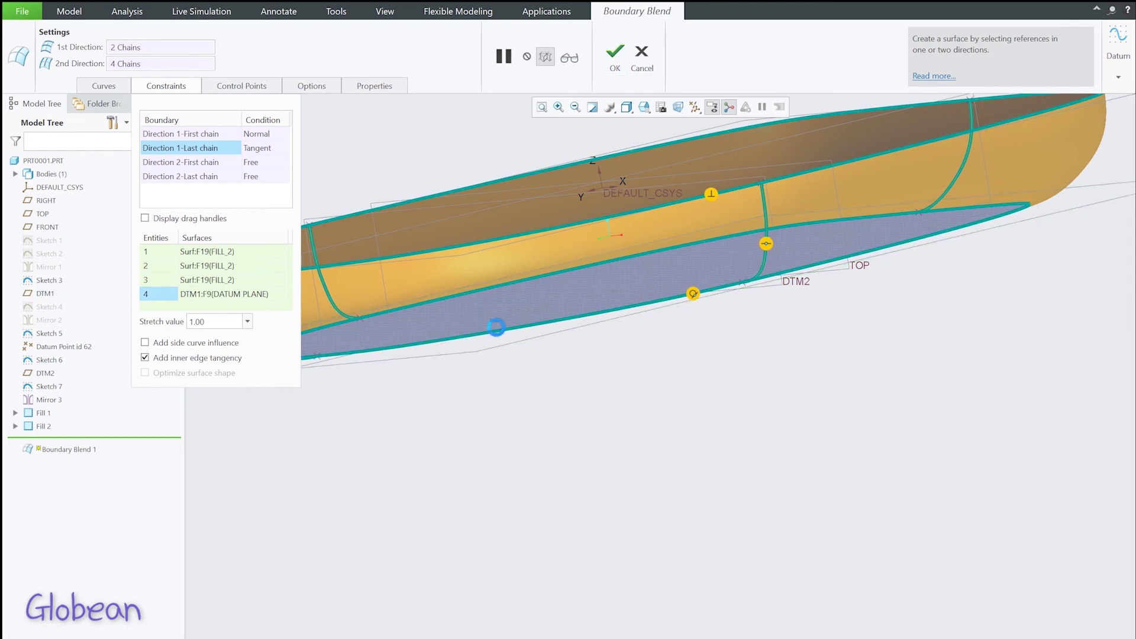
left_click(496, 327)
left_click(615, 56)
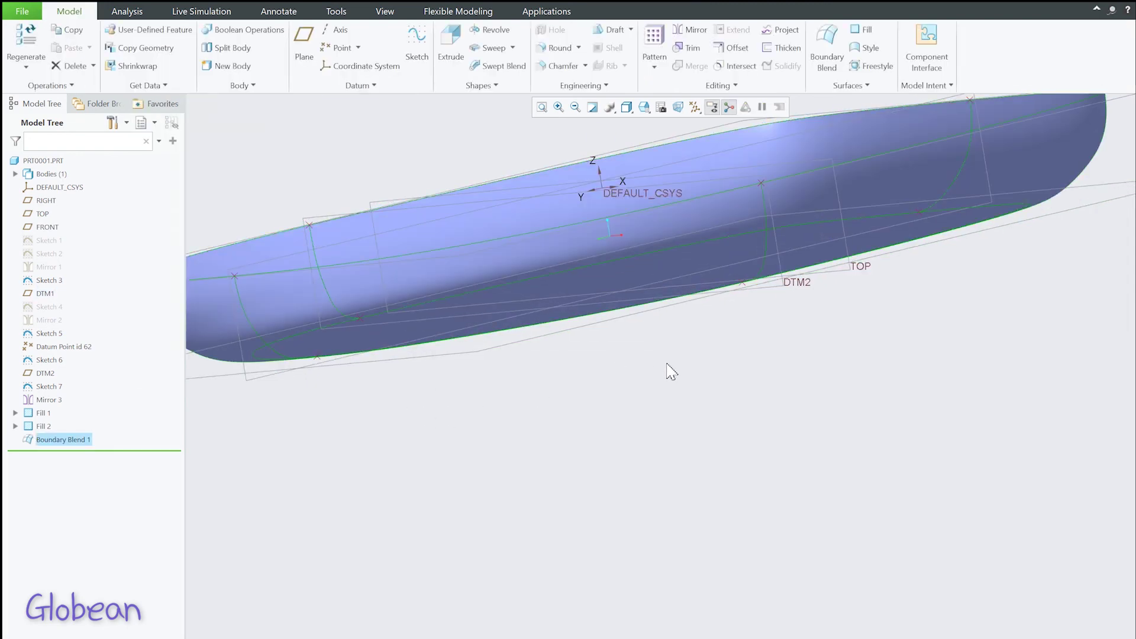
Open Boundary Blend 1's Control Points settings and pair matching points on the two outlines near the rounded end.
mouse_move(667, 370)
middle_mouse_down()
mouse_move(629, 337)
mouse_move(682, 453)
mouse_move(621, 362)
mouse_move(639, 349)
mouse_move(735, 434)
mouse_move(710, 415)
middle_mouse_up()
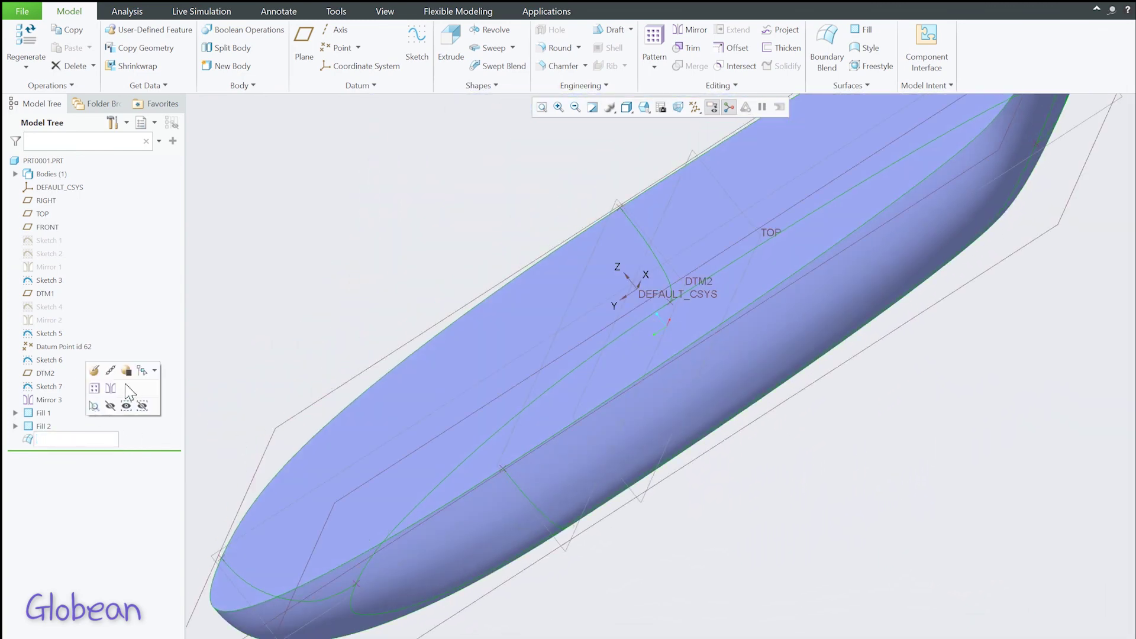
left_click(95, 371)
left_click(252, 87)
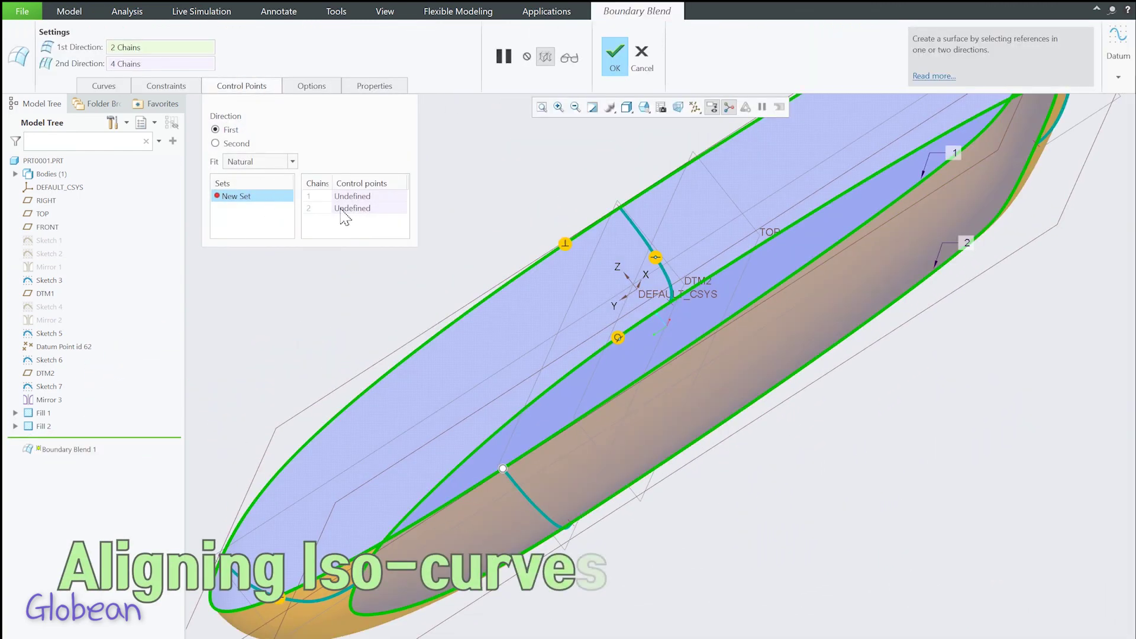
middle_click_drag(213, 535, 897, 208)
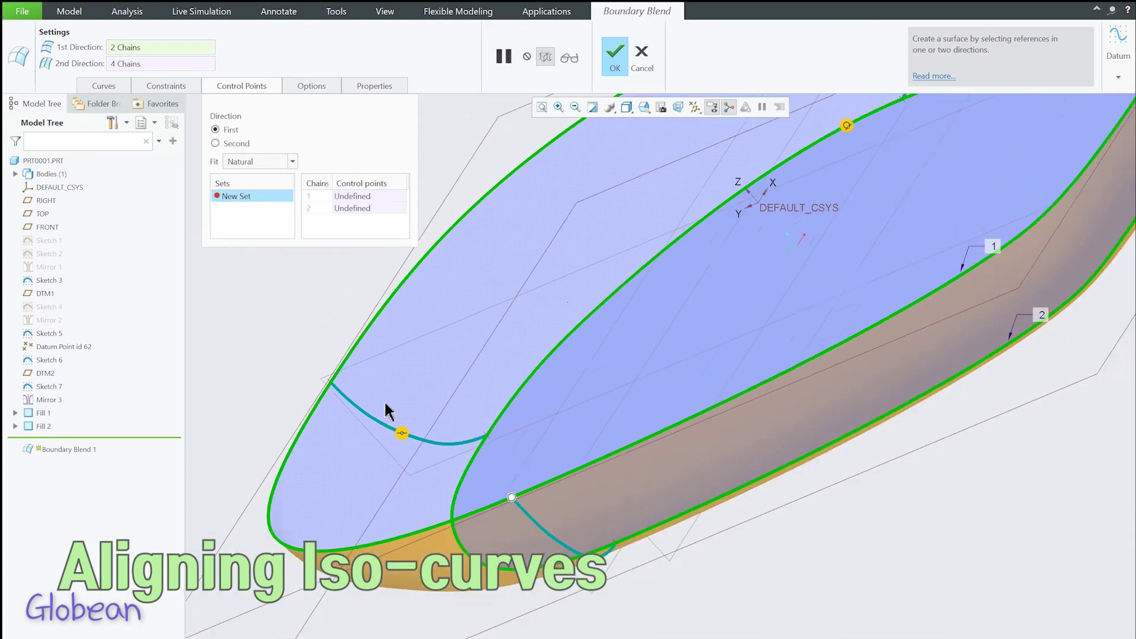
scroll(628, 236, "up", 2)
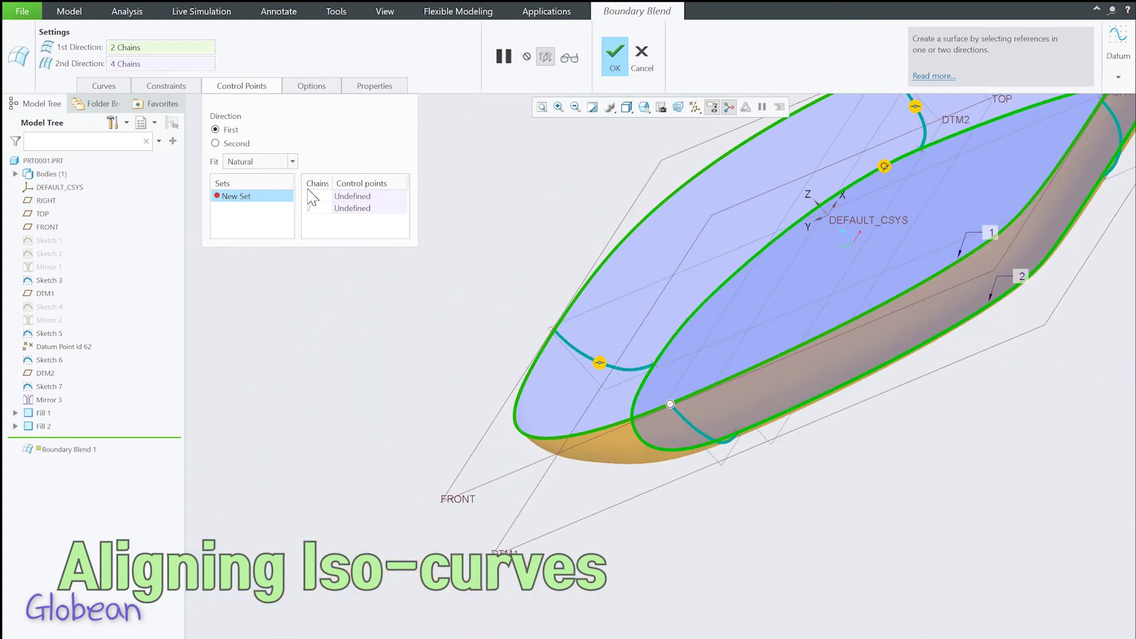
middle_click_drag(598, 362, 430, 305)
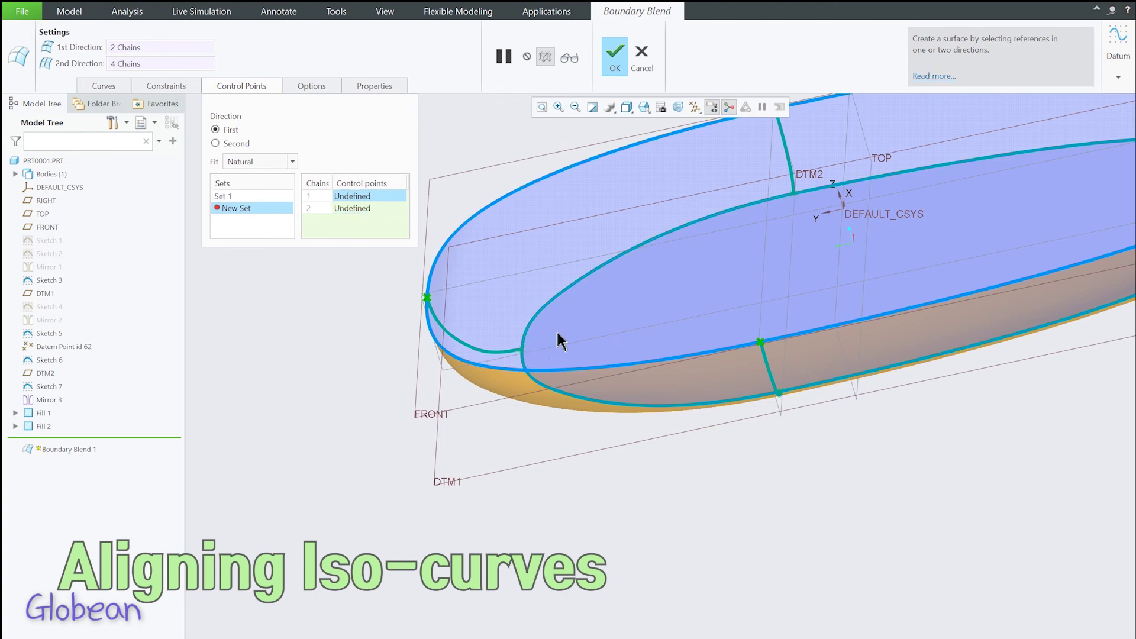
left_click(761, 343)
mouse_move(763, 346)
middle_mouse_down()
mouse_move(768, 389)
mouse_move(732, 408)
middle_mouse_up()
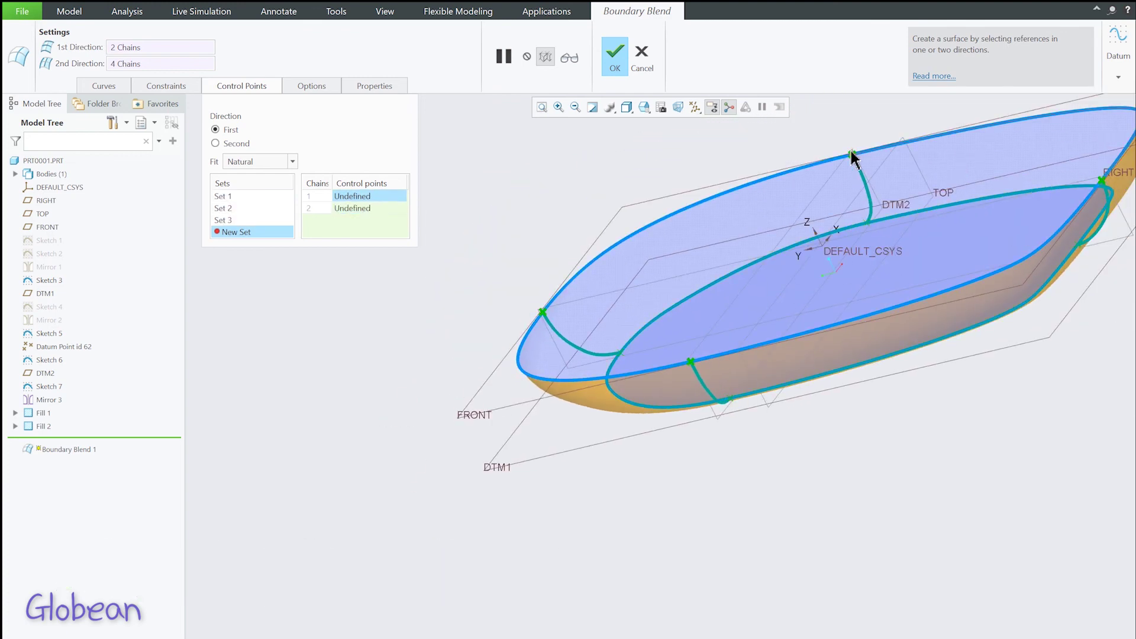
left_click(617, 63)
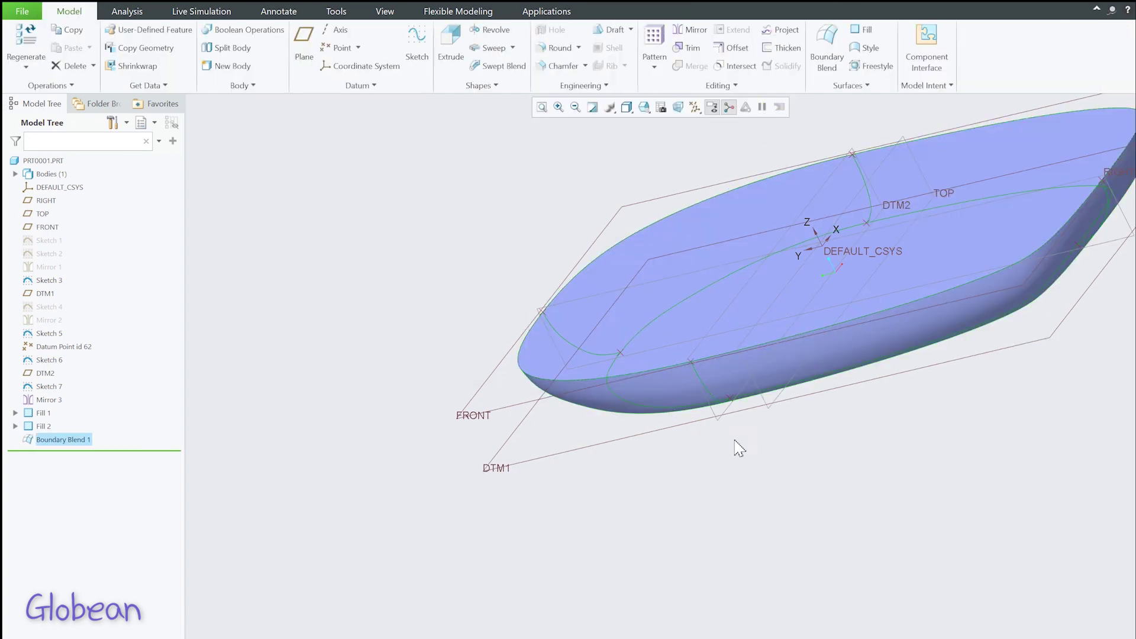
mouse_move(735, 449)
middle_mouse_down()
mouse_move(736, 406)
mouse_move(676, 271)
mouse_move(619, 228)
mouse_move(751, 393)
mouse_move(742, 437)
mouse_move(701, 315)
mouse_move(758, 200)
mouse_move(745, 180)
mouse_move(685, 131)
mouse_move(723, 167)
mouse_move(732, 234)
mouse_move(679, 274)
mouse_move(647, 173)
mouse_move(664, 185)
mouse_move(700, 289)
mouse_move(581, 292)
middle_mouse_up()
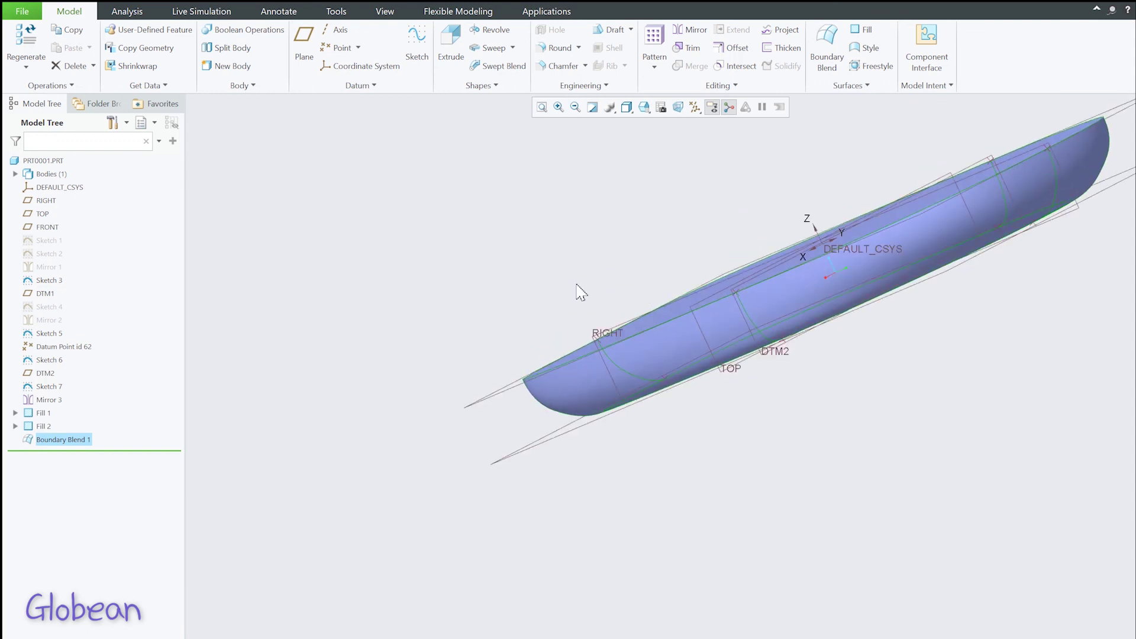
left_click(604, 355)
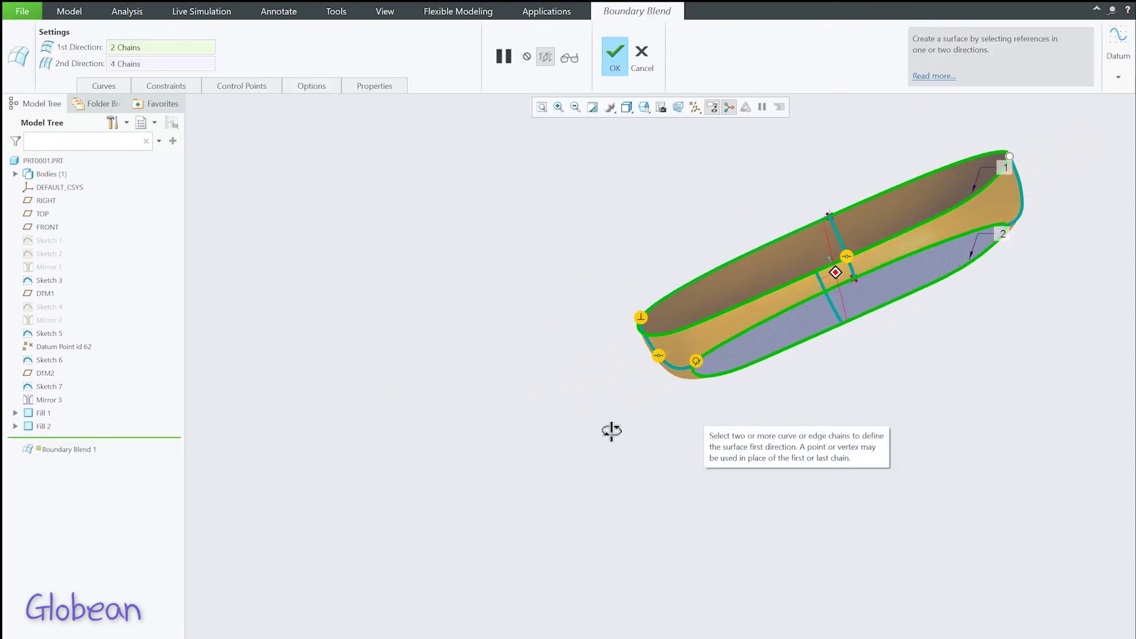
mouse_move(612, 431)
middle_mouse_down()
mouse_move(538, 450)
mouse_move(528, 469)
mouse_move(562, 133)
middle_mouse_up()
left_click(615, 56)
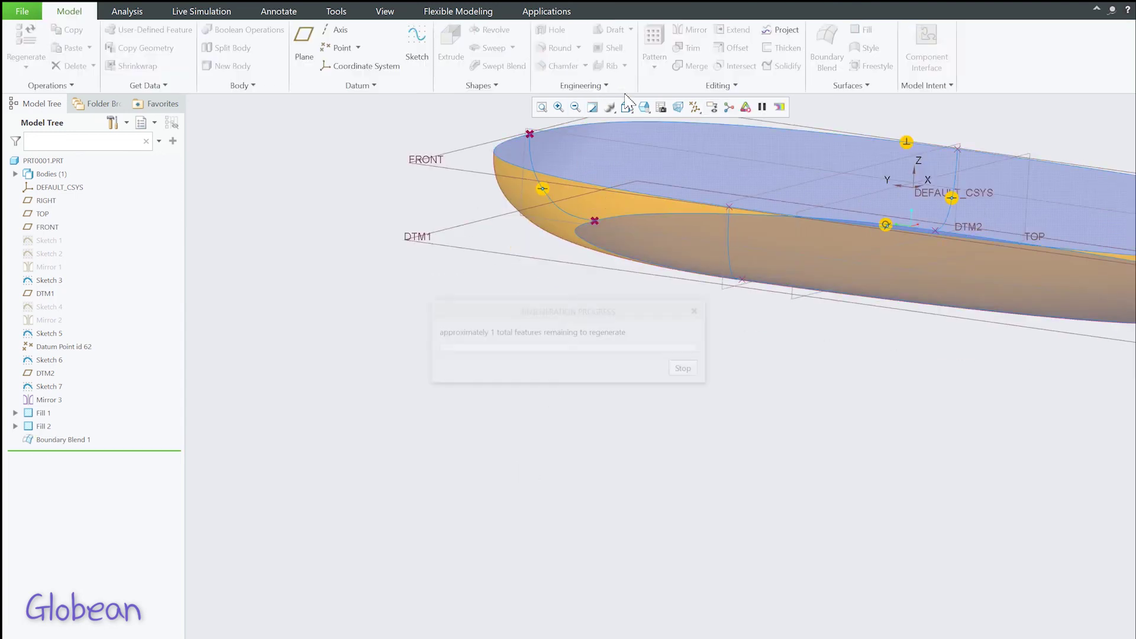
mouse_move(781, 325)
middle_mouse_down()
mouse_move(782, 199)
mouse_move(768, 139)
middle_mouse_up()
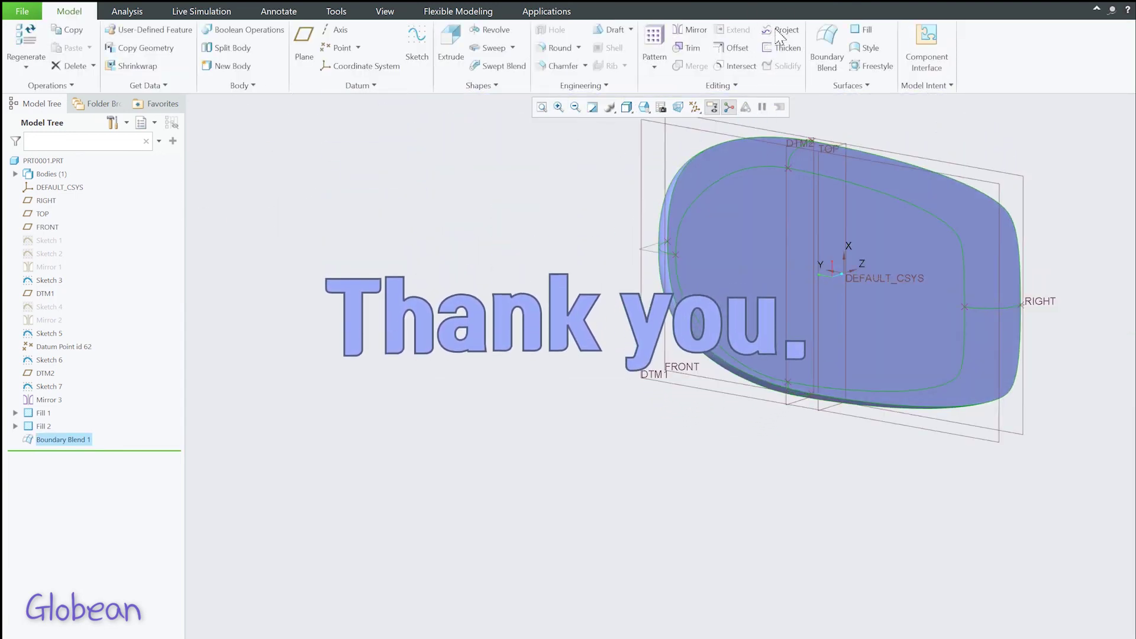
mouse_move(556, 515)
middle_mouse_down()
mouse_move(555, 467)
mouse_move(583, 467)
mouse_move(578, 489)
mouse_move(377, 576)
mouse_move(459, 525)
middle_mouse_up()
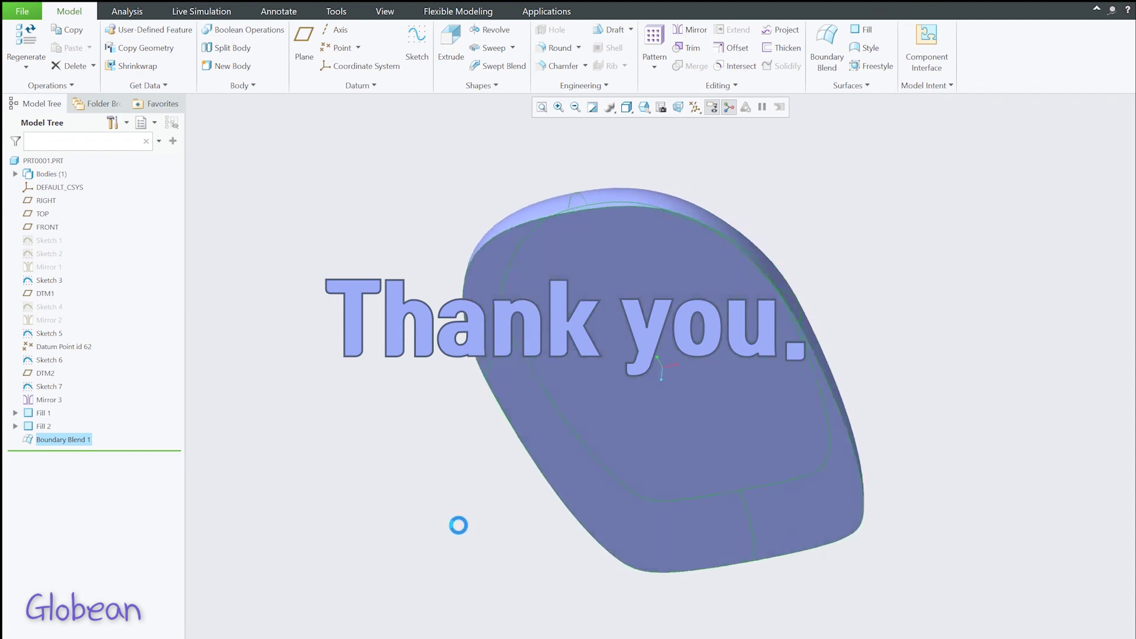